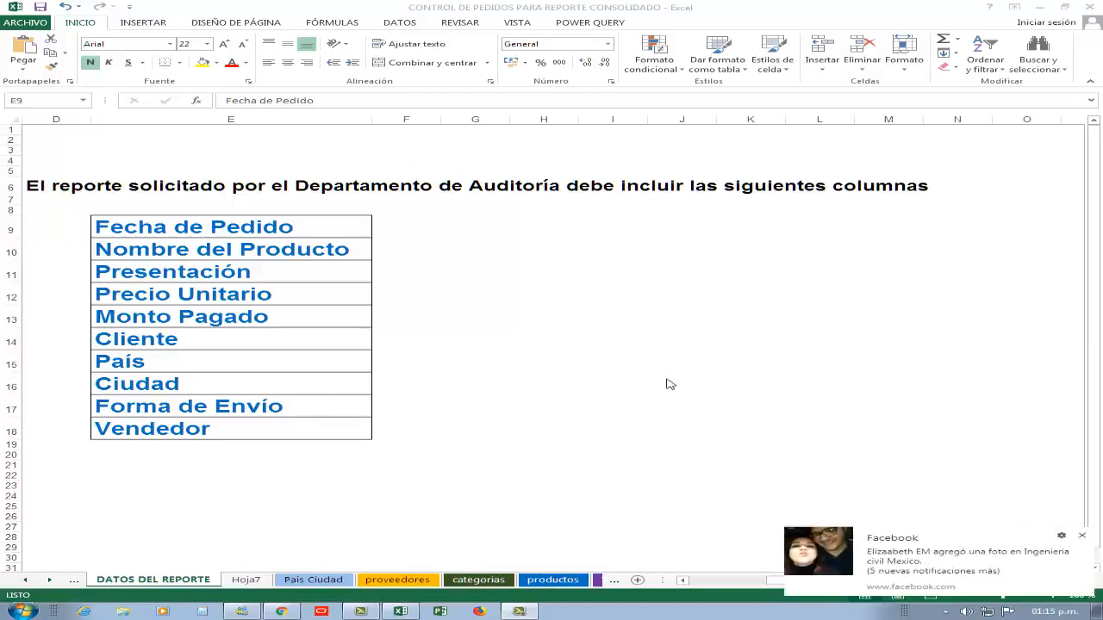
Dismiss the Facebook notification, show the Power Query workbook queries pane, and go to the PEDIDOS 2017 sheet.
click(1081, 537)
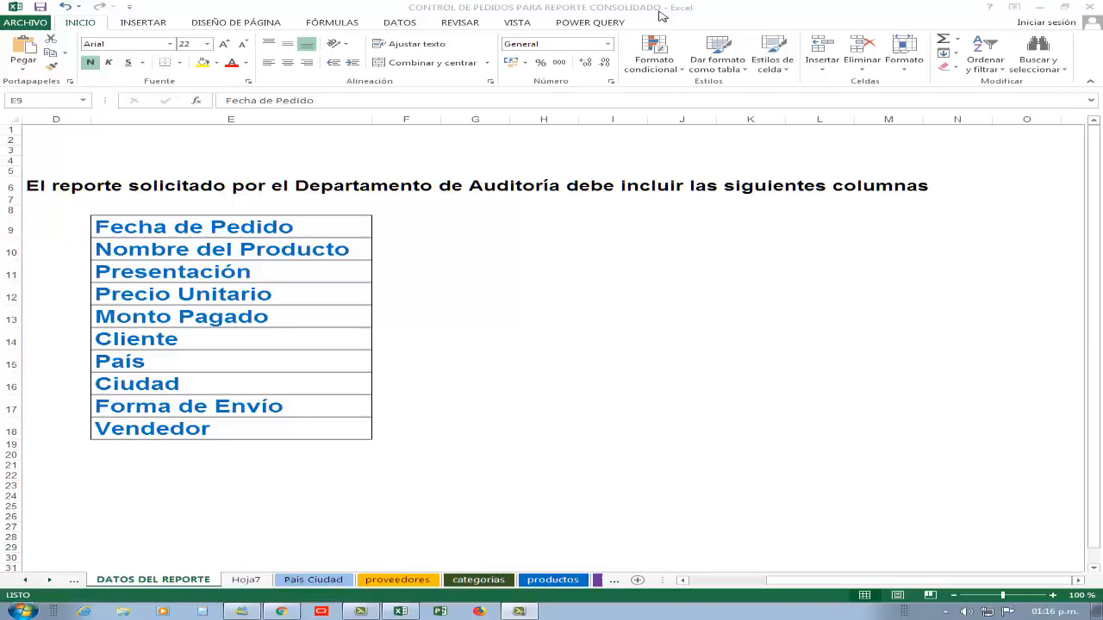
click(590, 24)
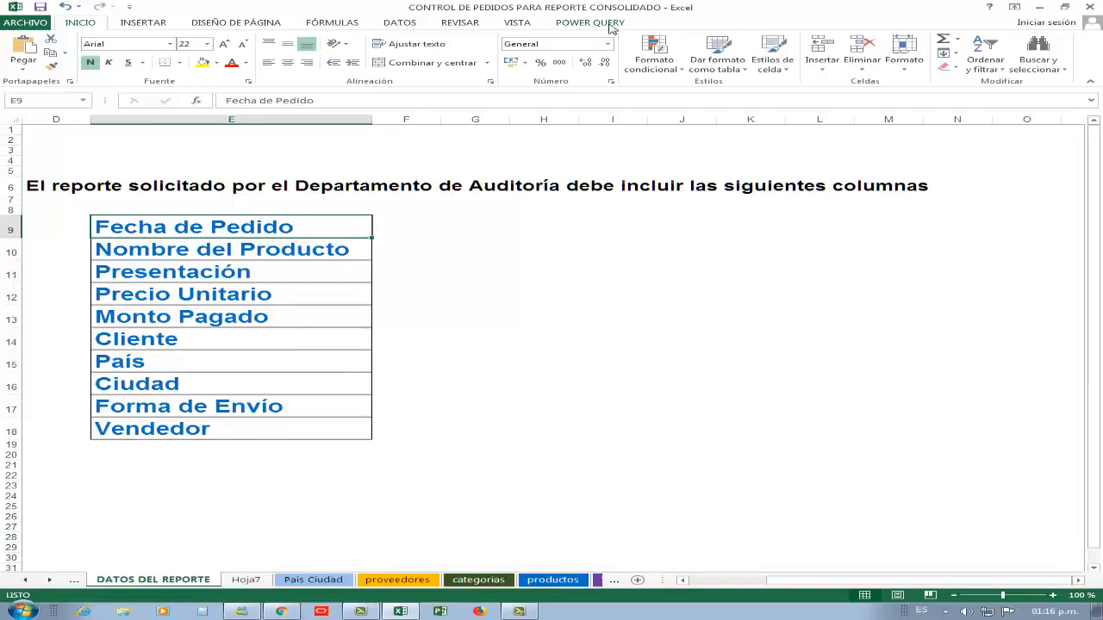
click(595, 24)
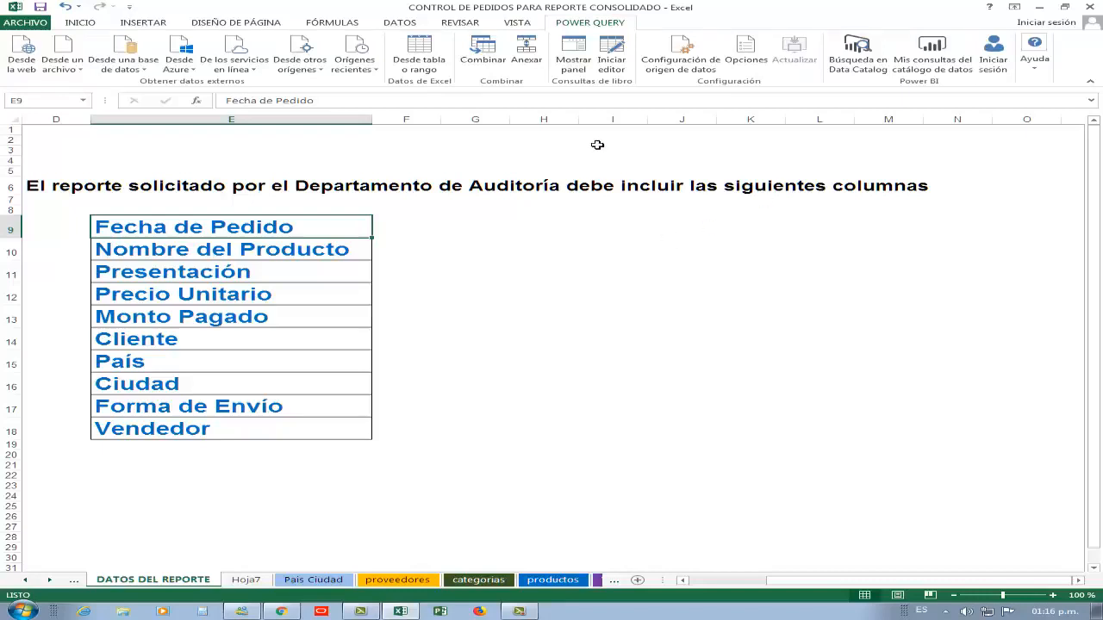
click(574, 58)
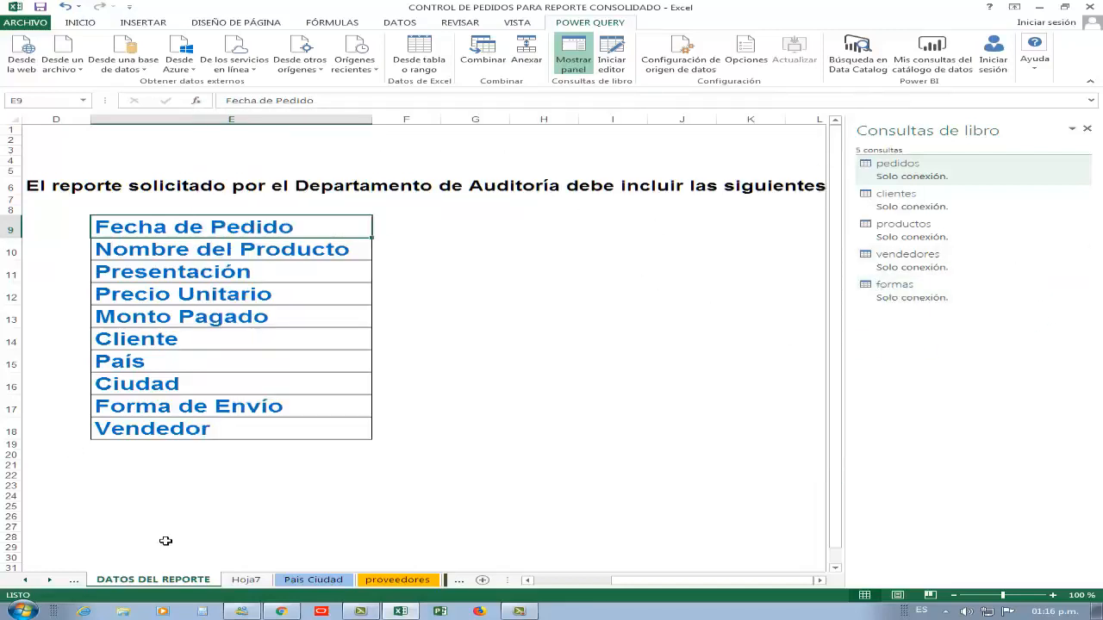
click(27, 580)
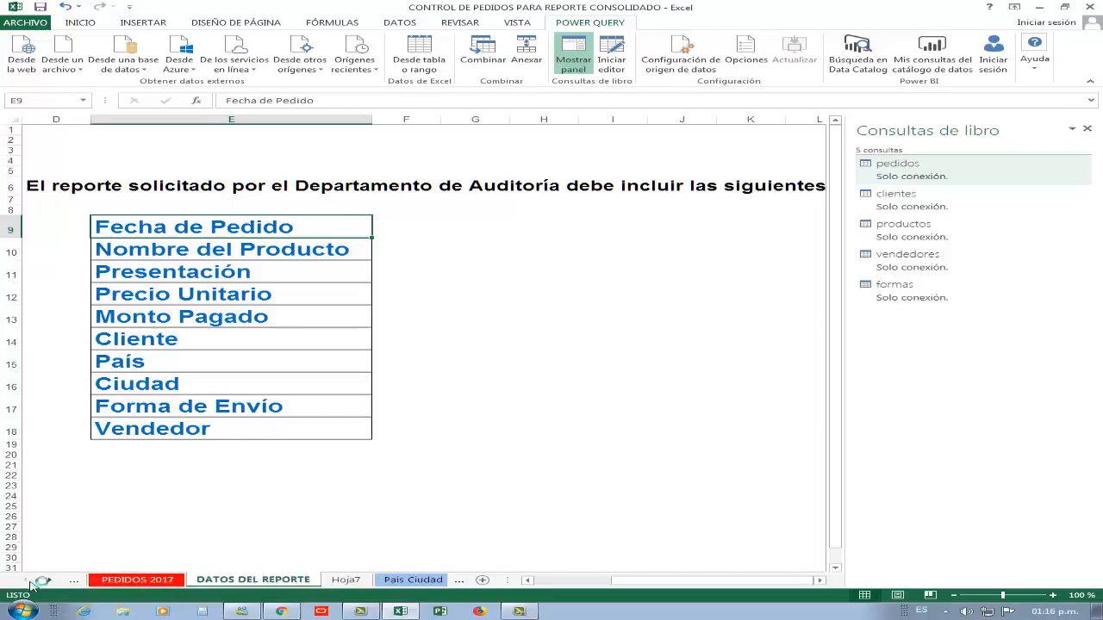
click(137, 579)
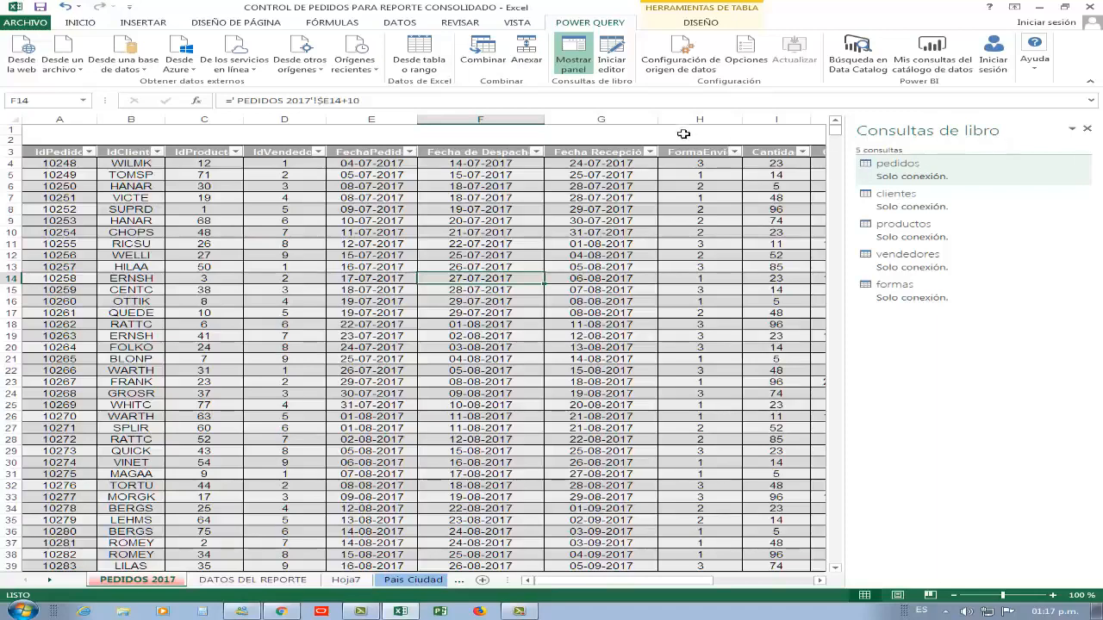
Merge the pedidos query with clientes, matching both tables on IdCliente with the left outer join type.
click(944, 173)
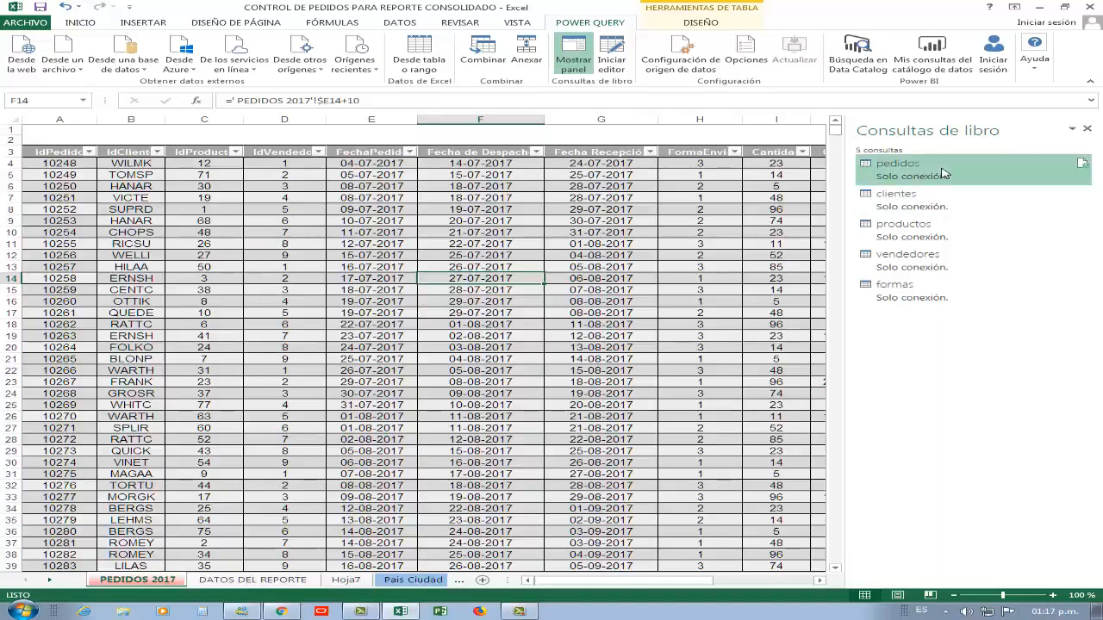
right_click(943, 173)
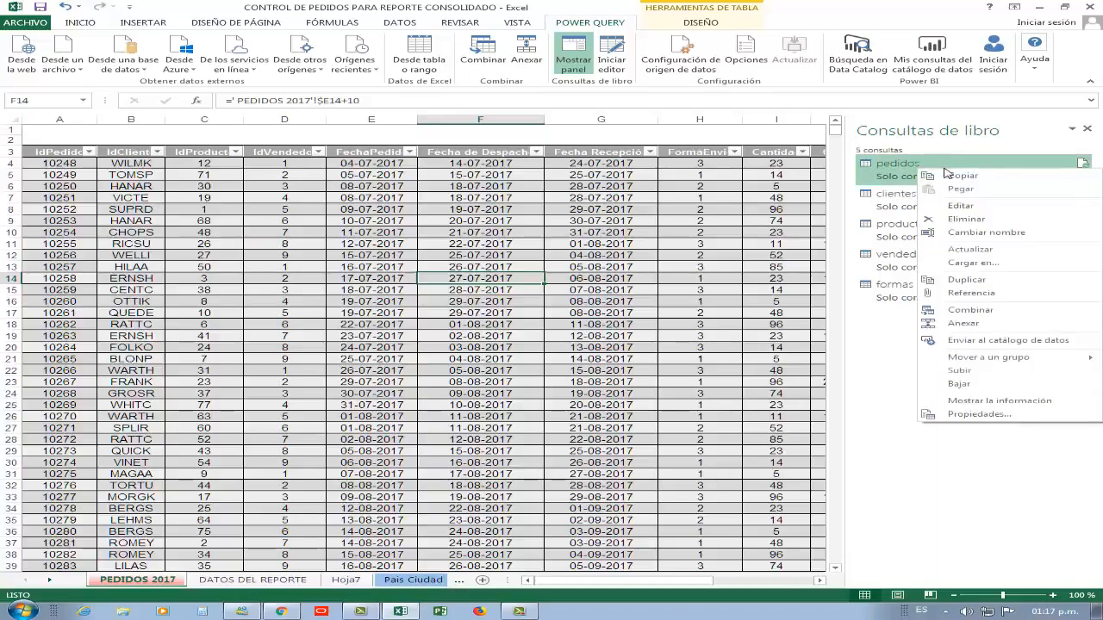
click(990, 312)
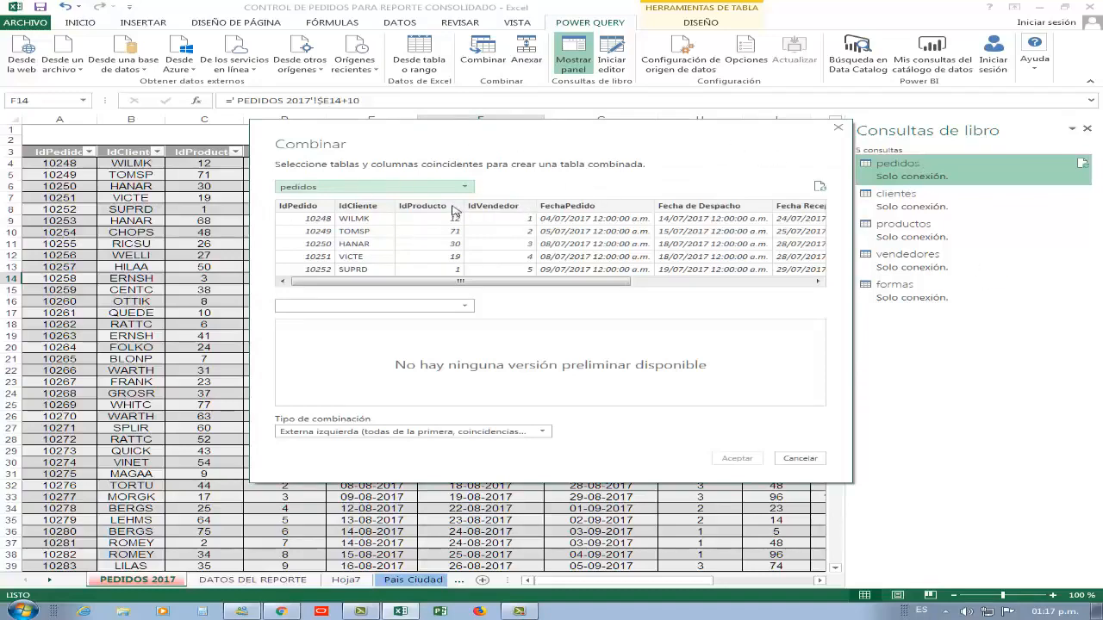
drag(450, 133, 610, 111)
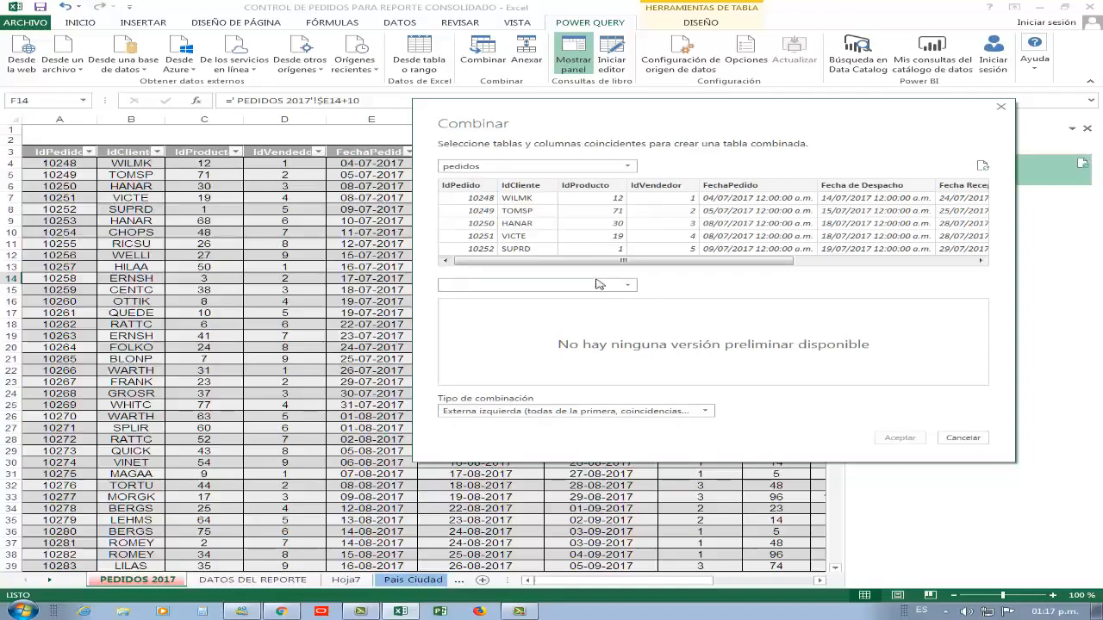
click(629, 286)
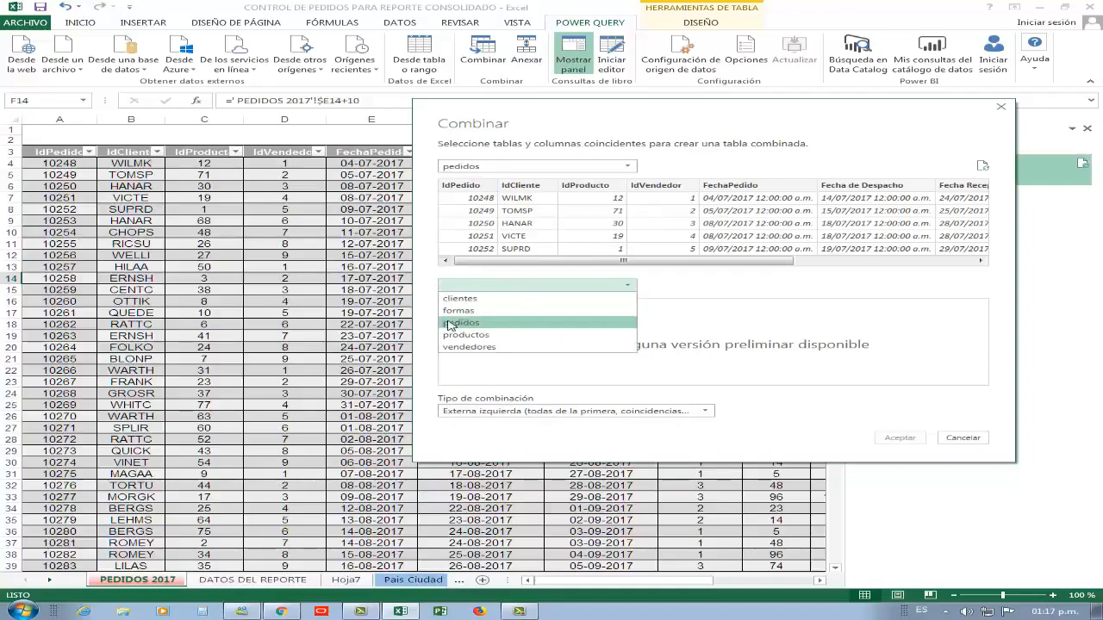
click(479, 300)
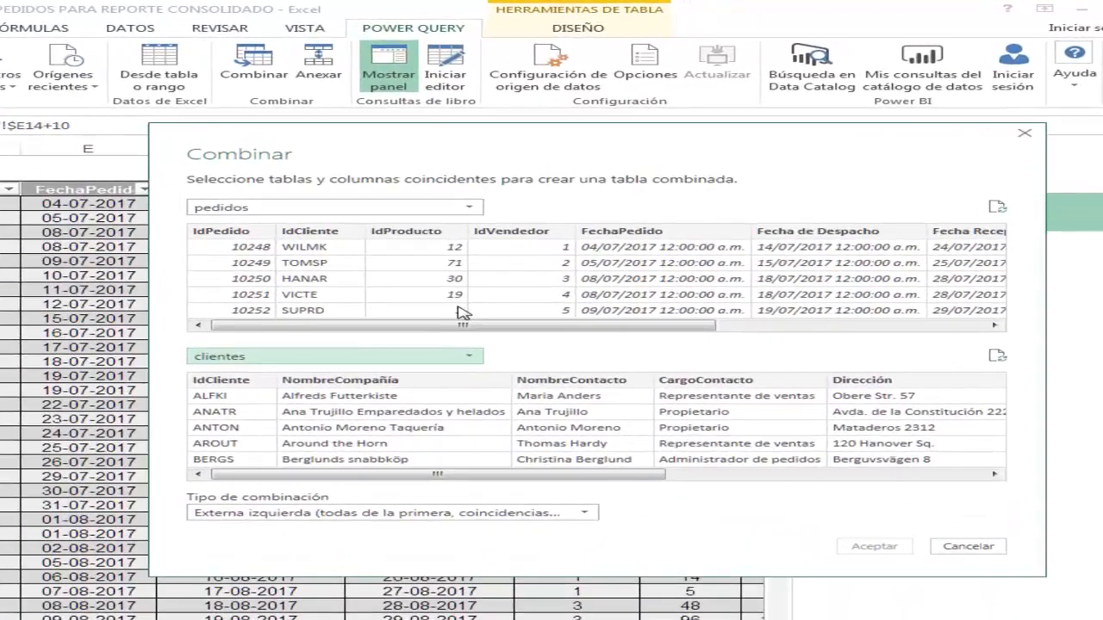
click(338, 235)
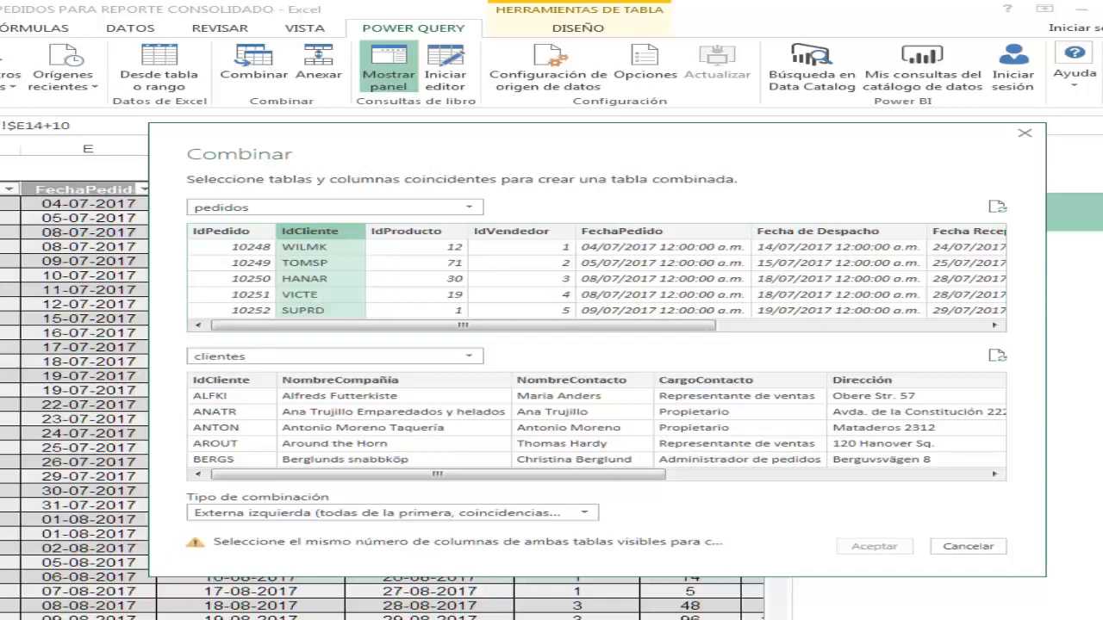
click(234, 382)
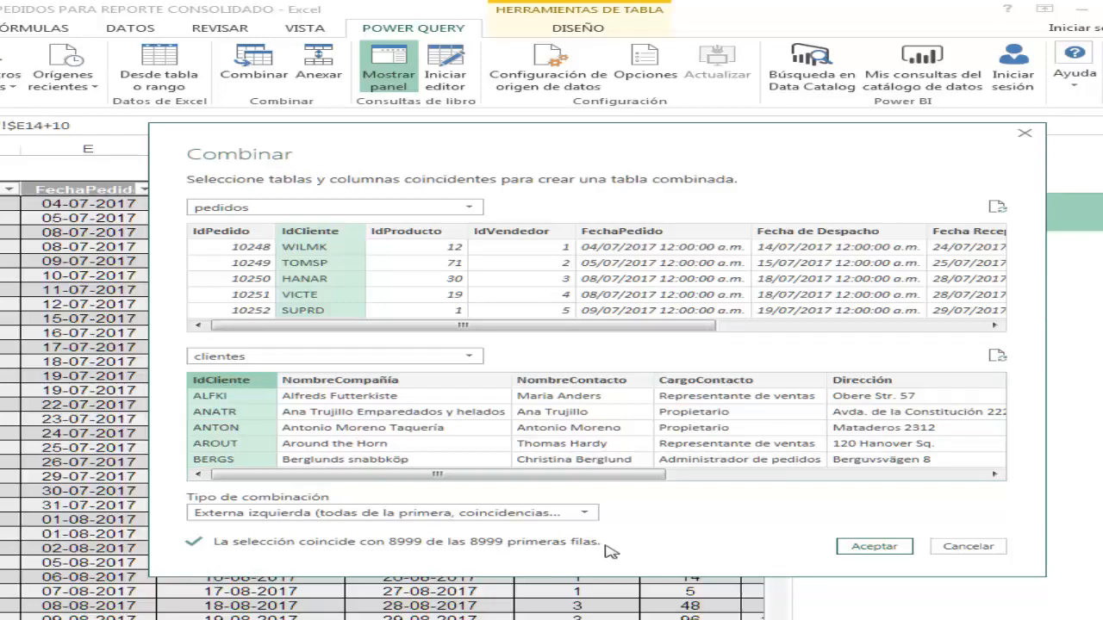
click(872, 547)
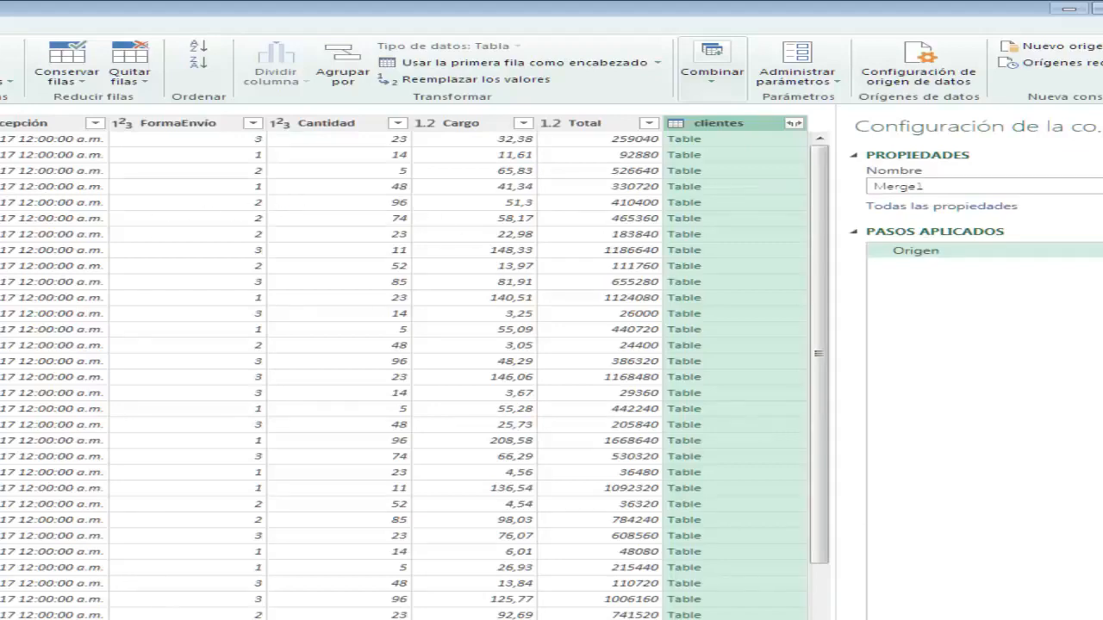
Expand the merged clientes column to include only NombreCompañía, Ciudad and País, keeping the original column name as prefix.
scroll(405, 366, left, 8)
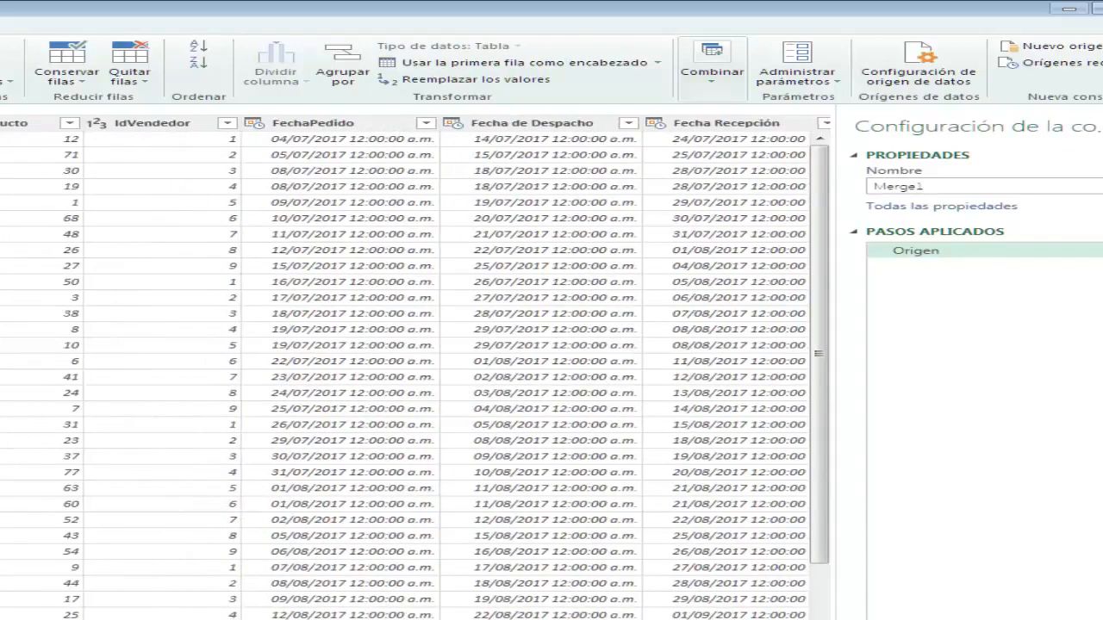
scroll(405, 366, right, 5)
scroll(405, 366, right, 4)
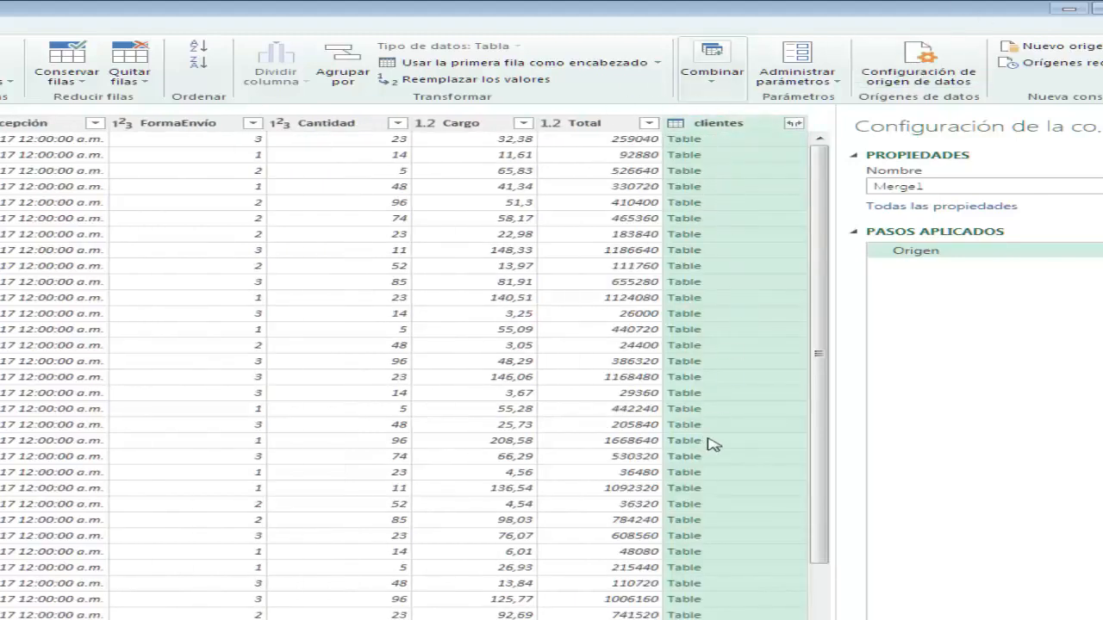
click(794, 125)
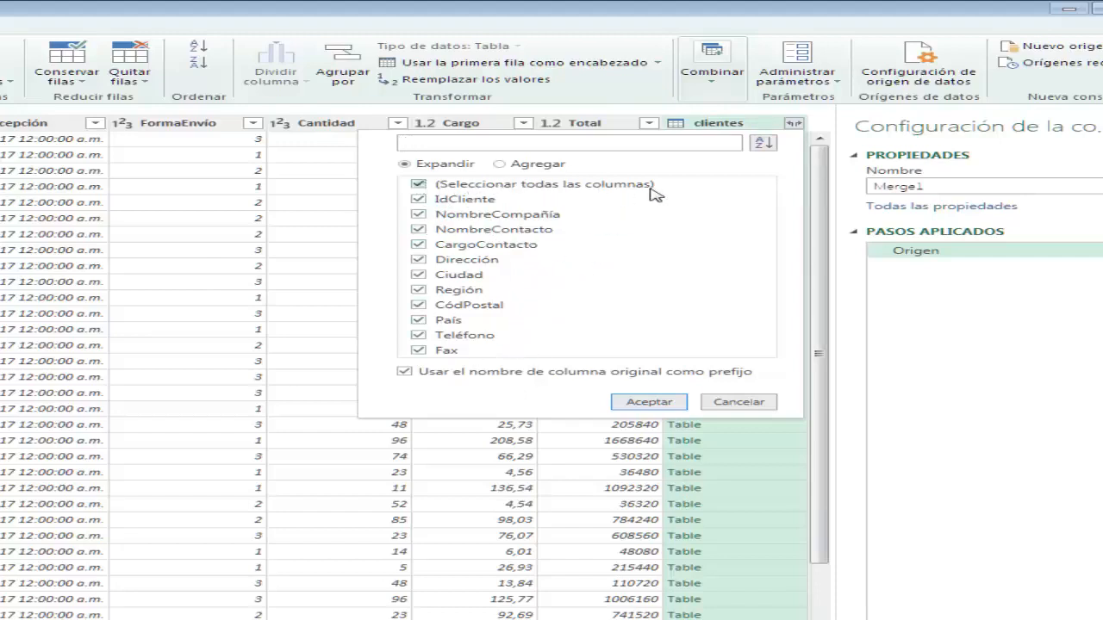
click(419, 185)
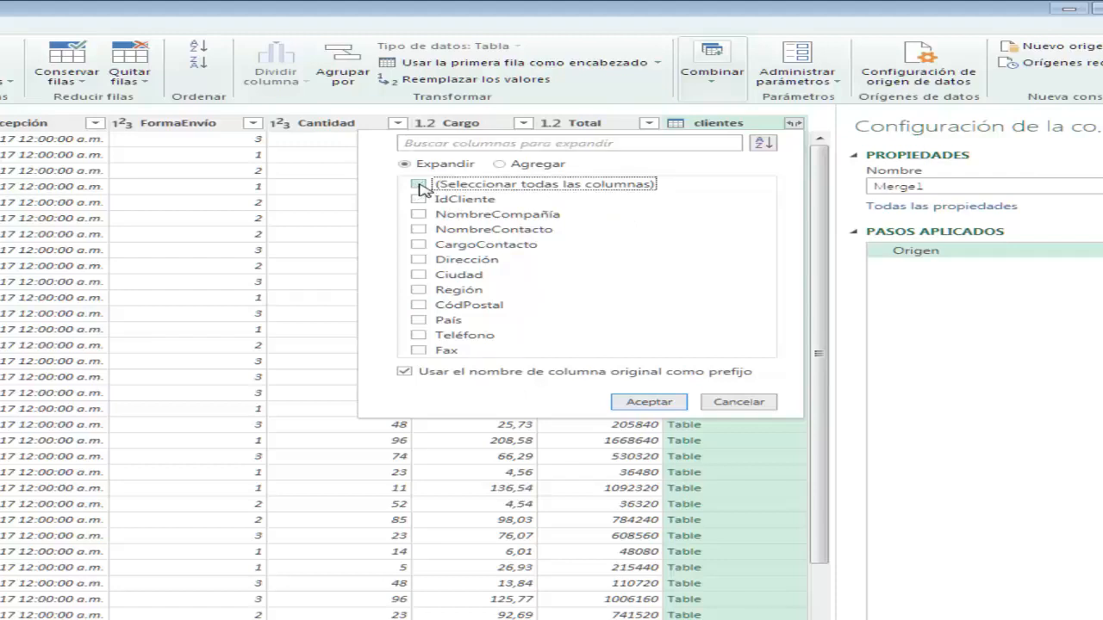
click(419, 215)
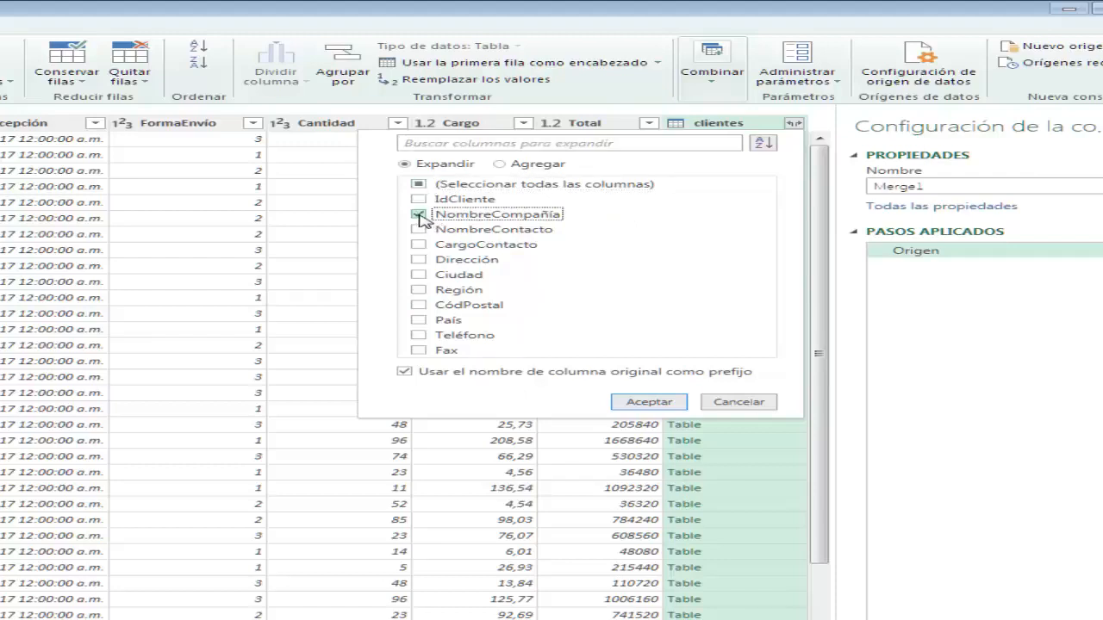
click(419, 276)
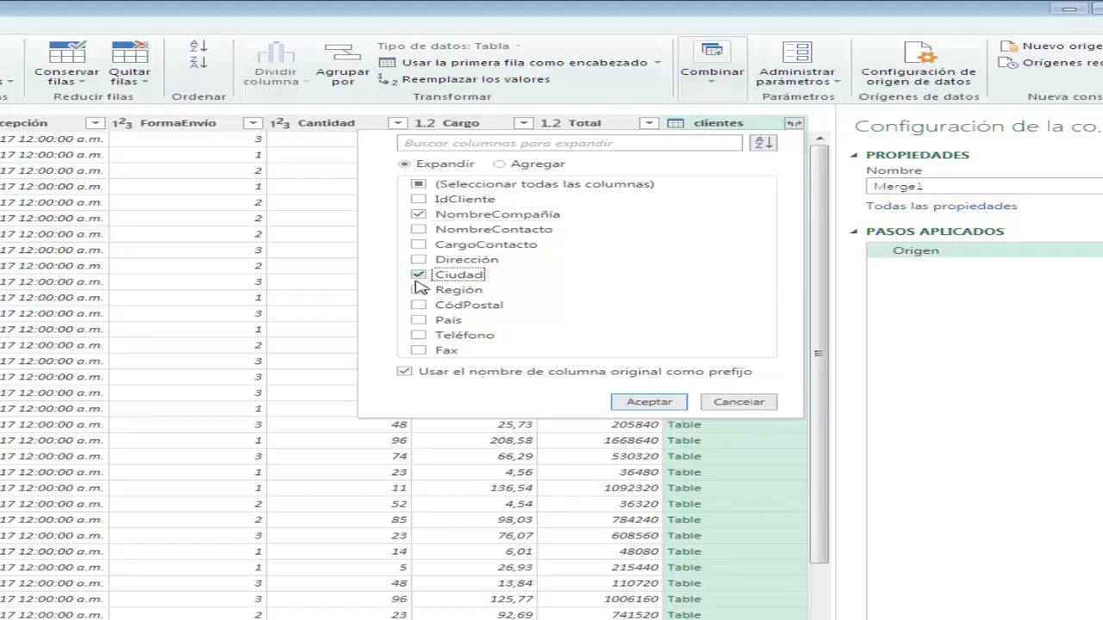
click(419, 320)
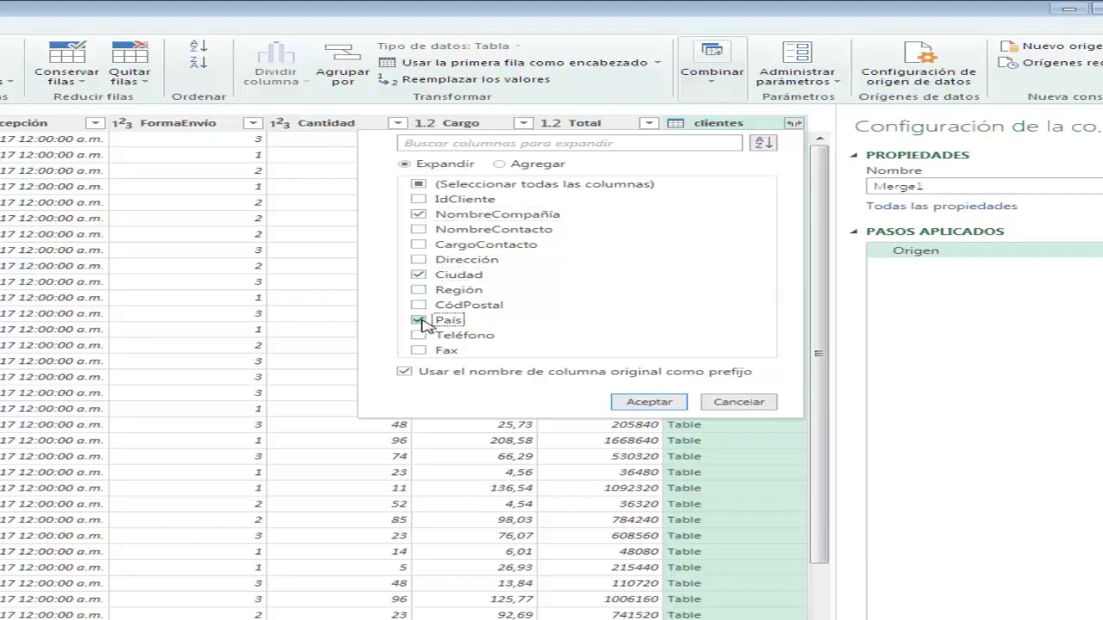
click(637, 403)
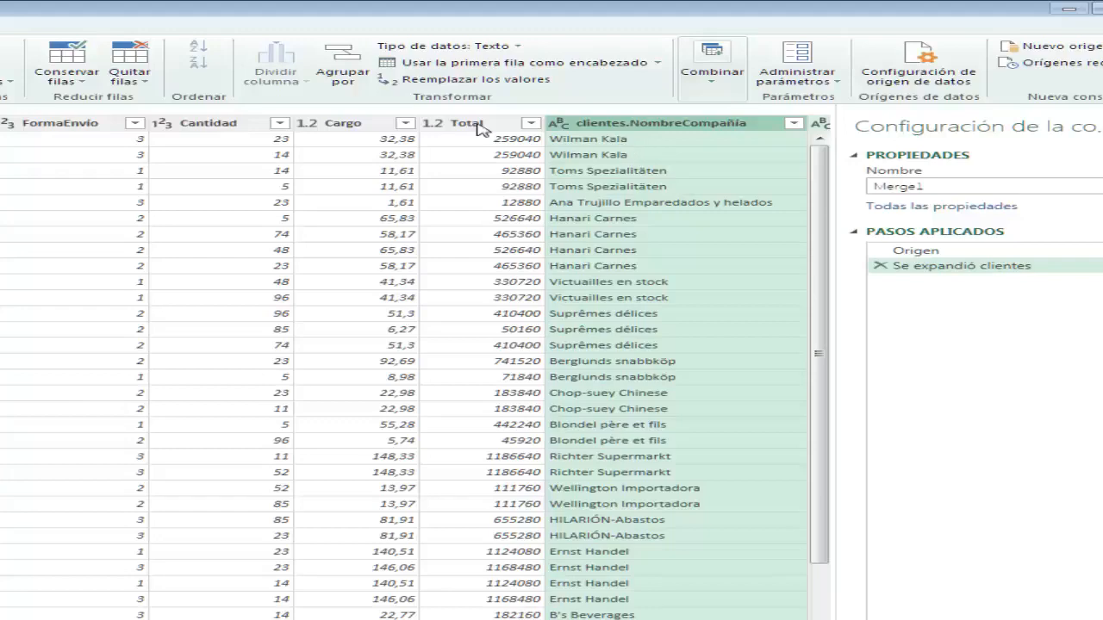
Merge the current Merge1 query with productos, matching both tables on IdProducto with the left outer join type.
scroll(405, 370, right, 3)
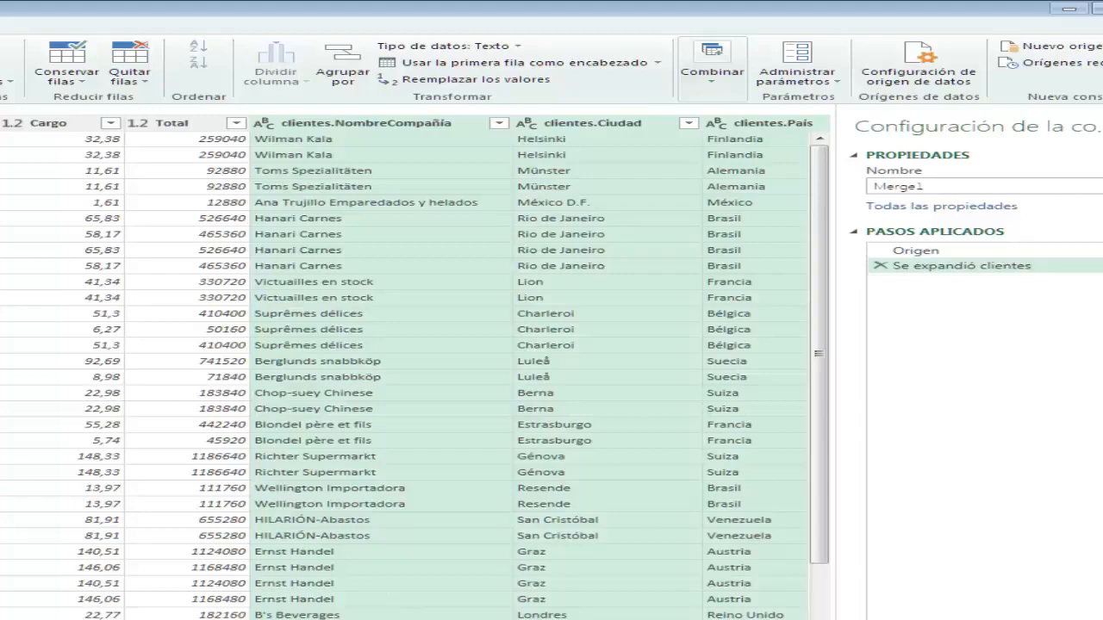
scroll(413, 368, left, 10)
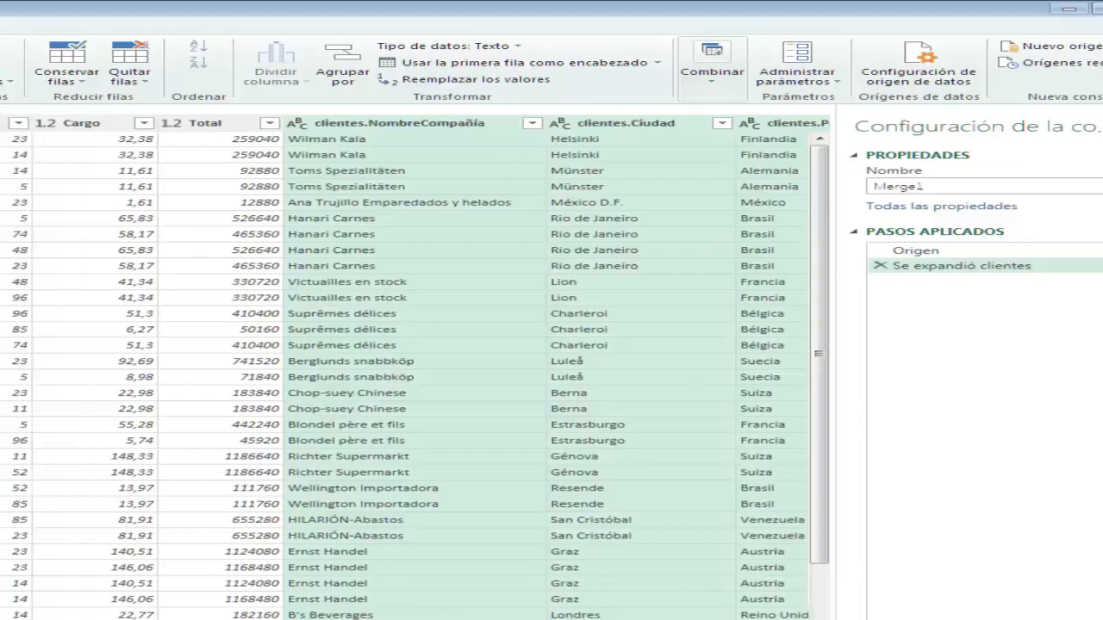
scroll(414, 369, left, 3)
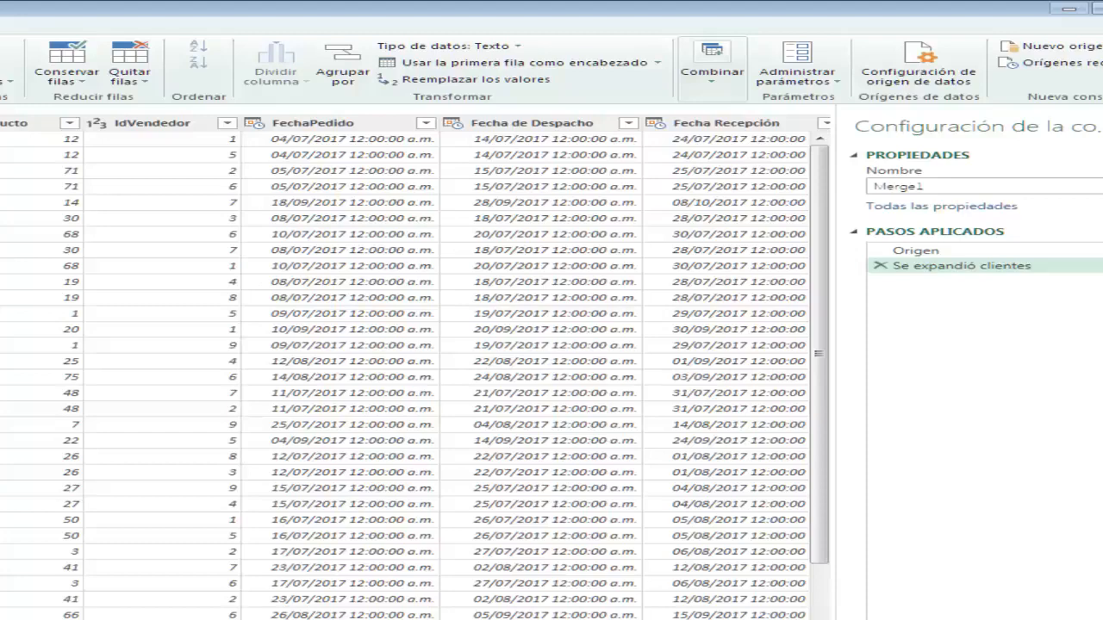
scroll(404, 371, right, 10)
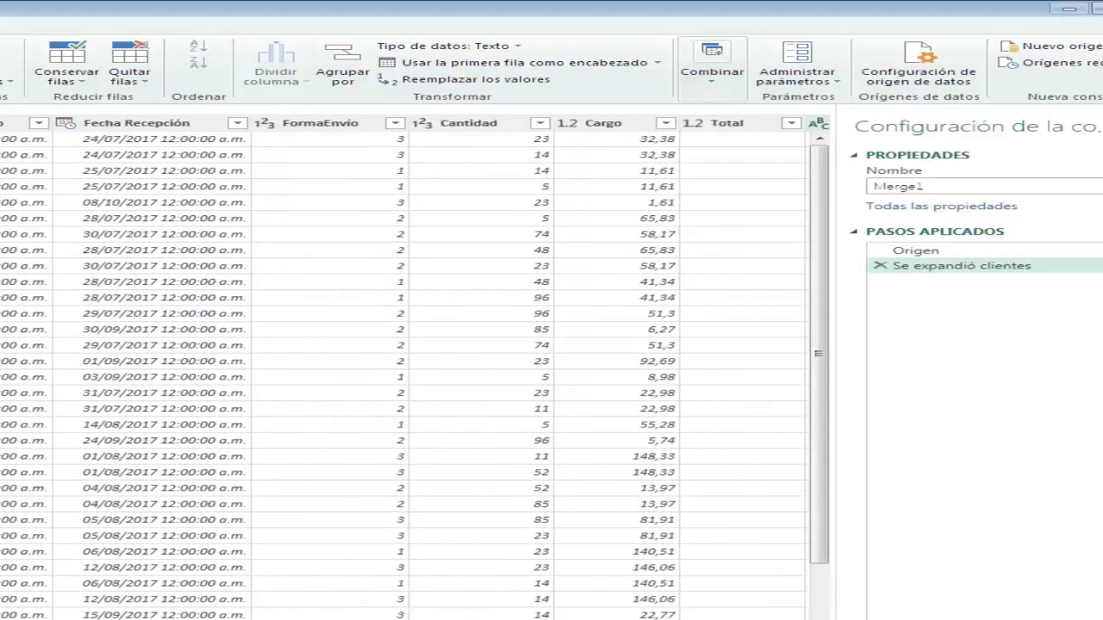
scroll(405, 370, right, 3)
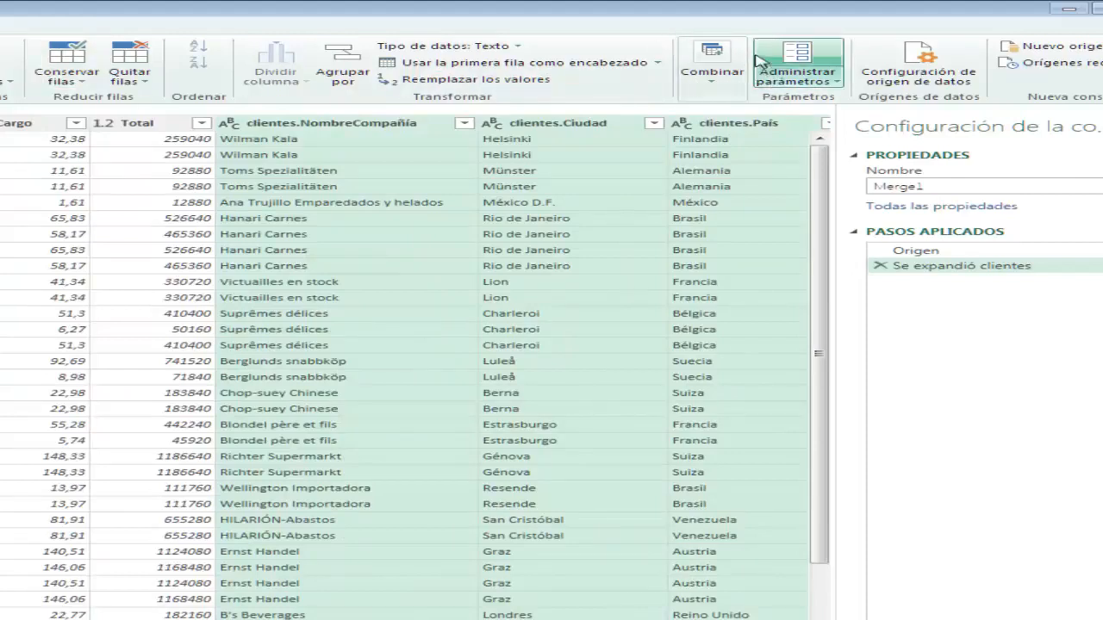
click(715, 86)
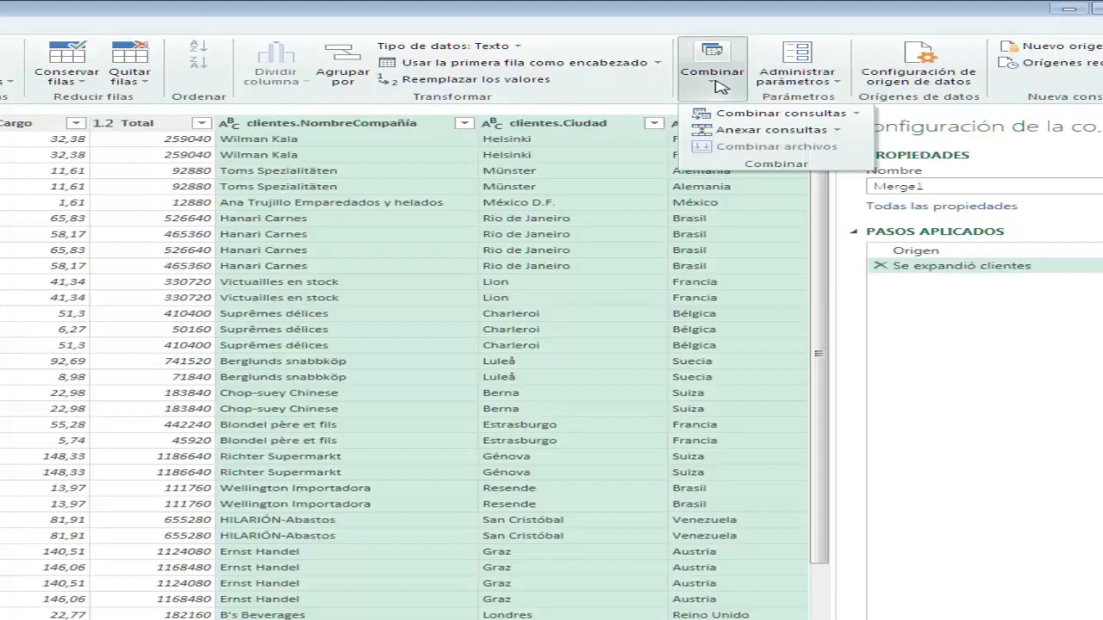
click(746, 117)
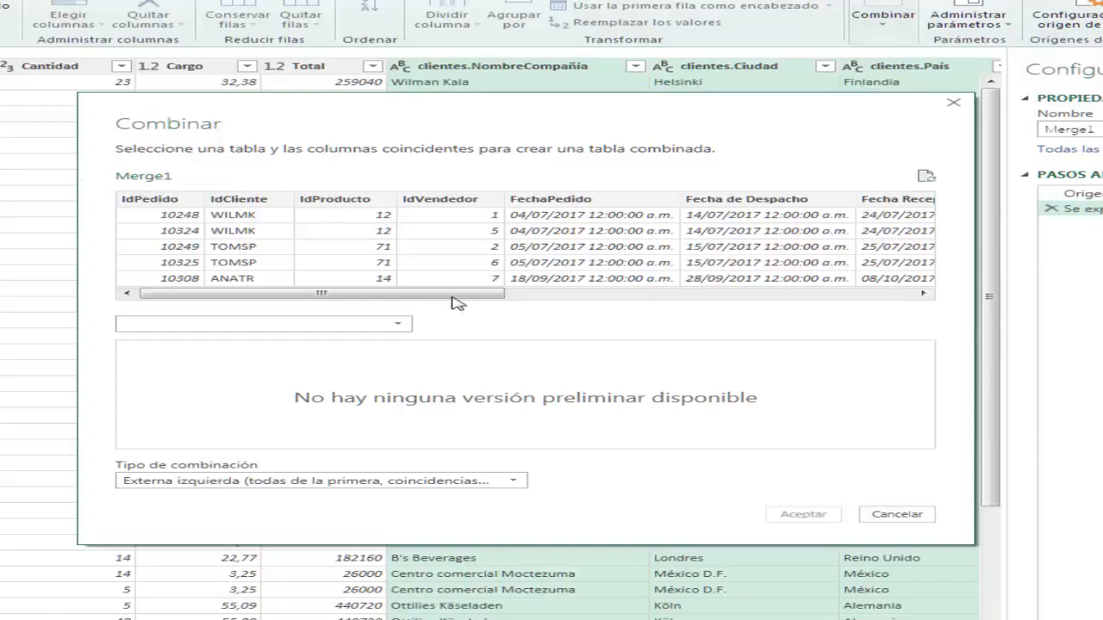
drag(470, 295, 377, 303)
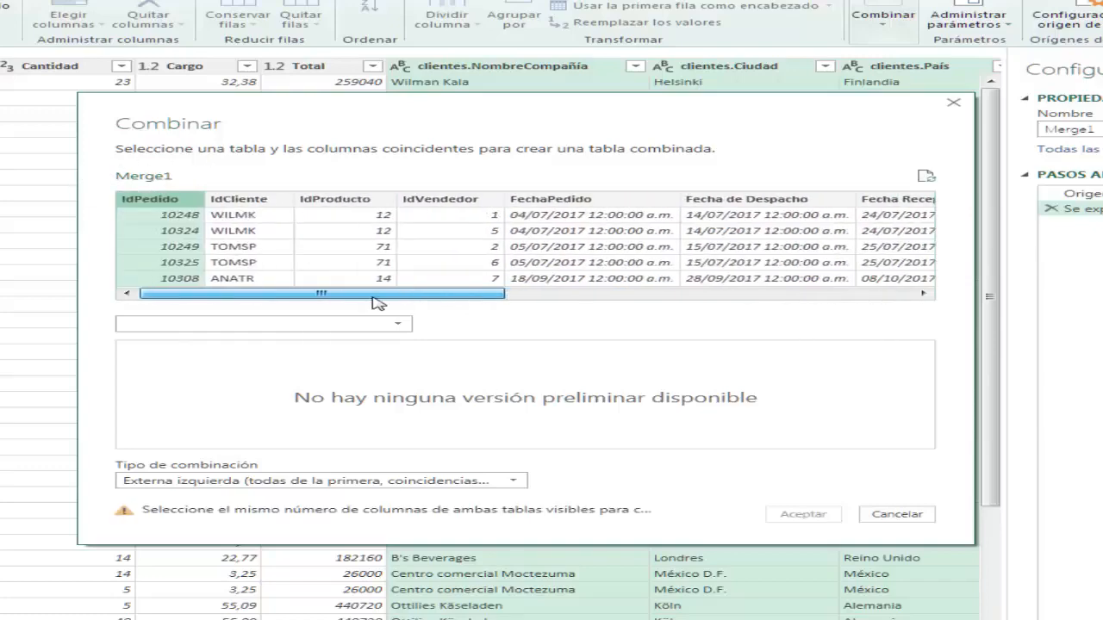
click(360, 200)
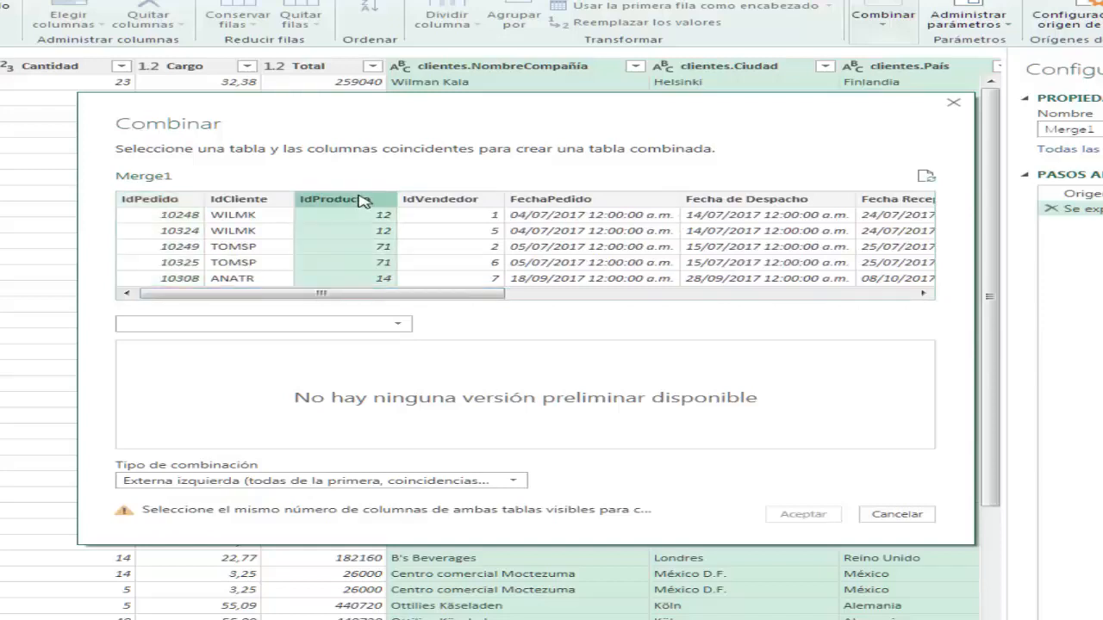
click(398, 326)
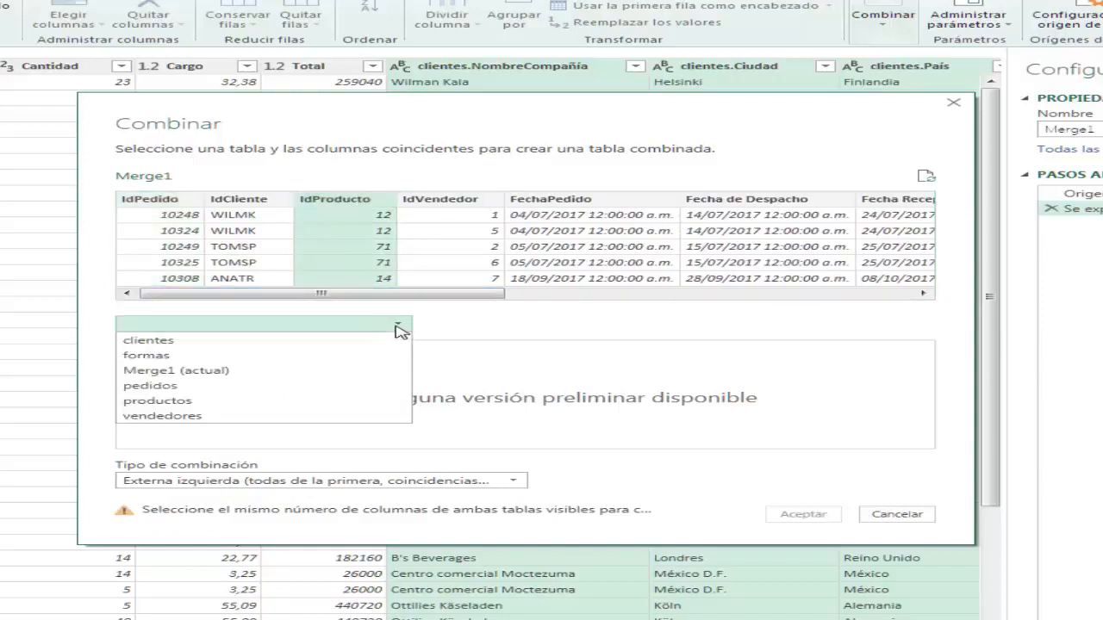
click(155, 401)
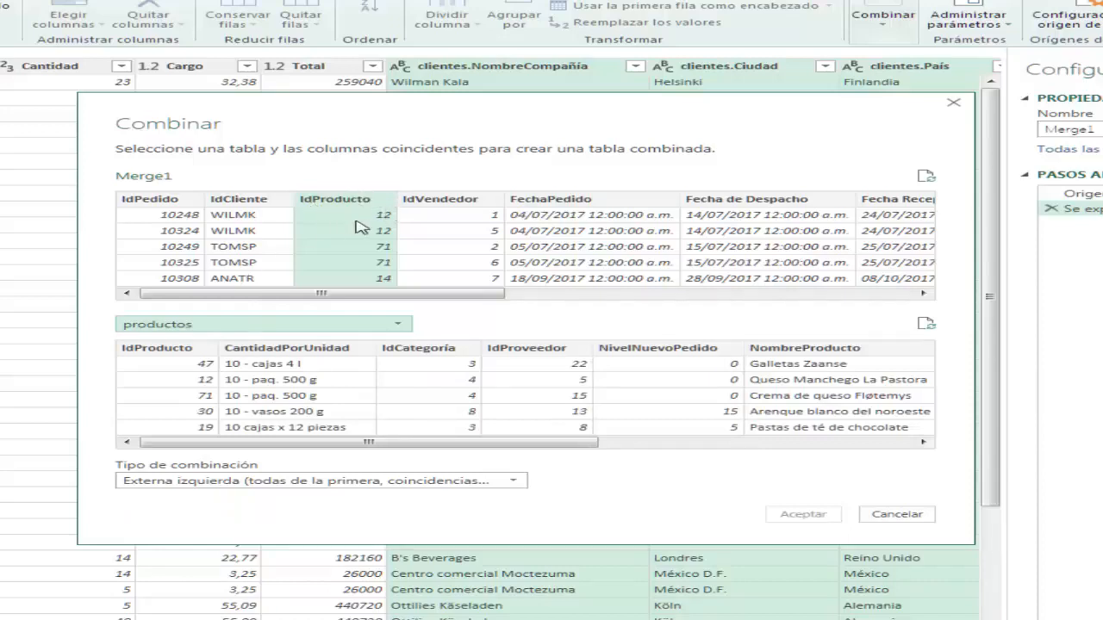
click(165, 349)
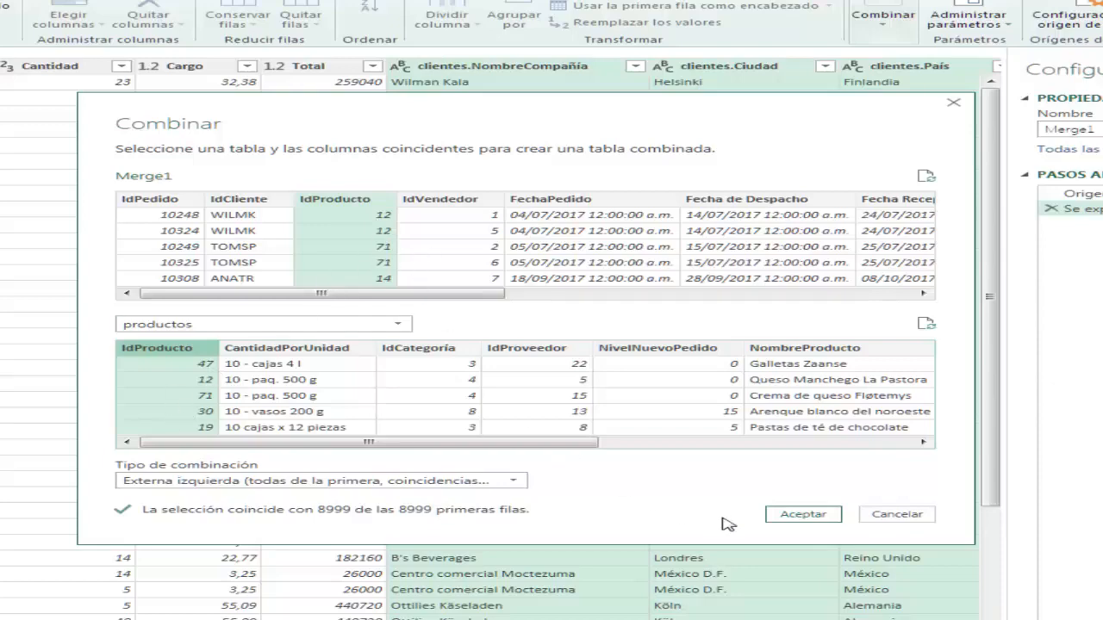
click(810, 514)
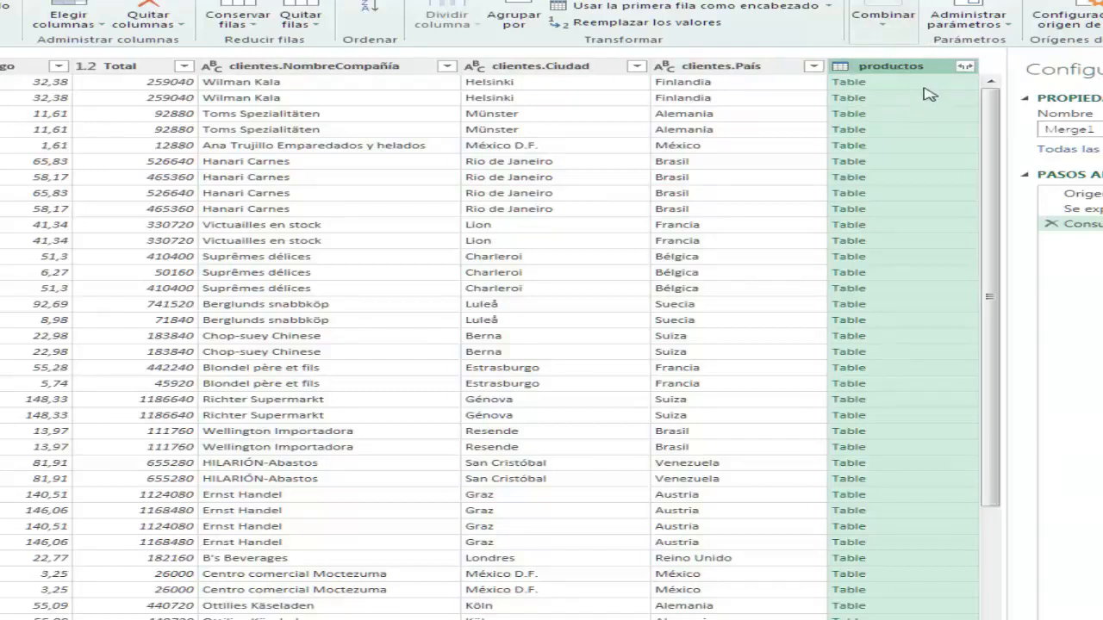
Expand the merged productos column to include only CantidadPorUnidad, NombreProducto and PrecioUnidad, keeping the original column name as prefix.
click(966, 68)
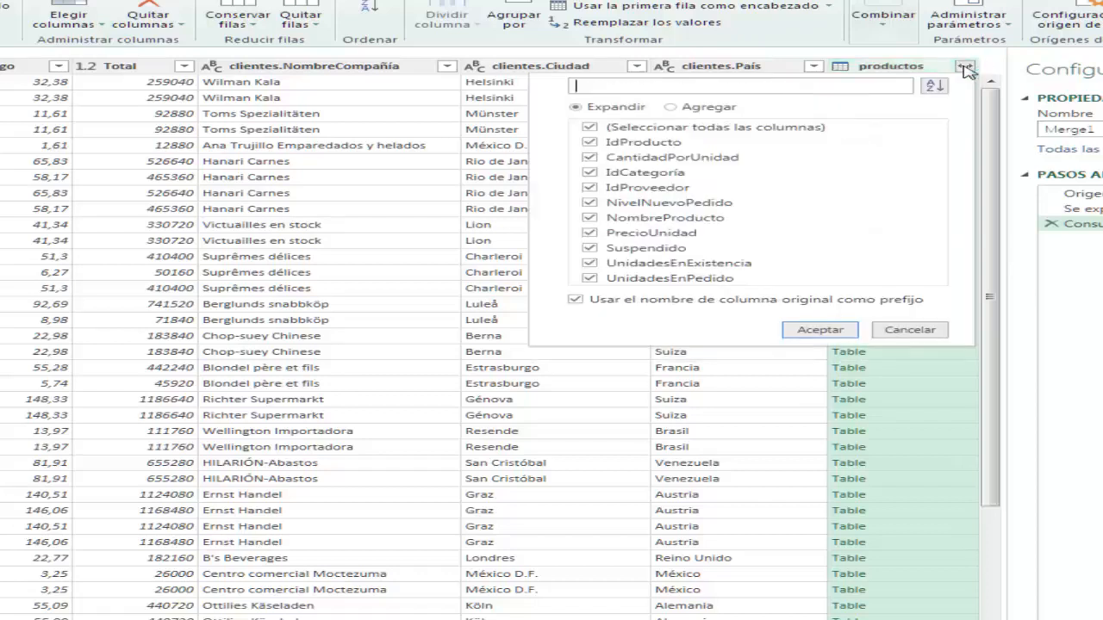
click(590, 127)
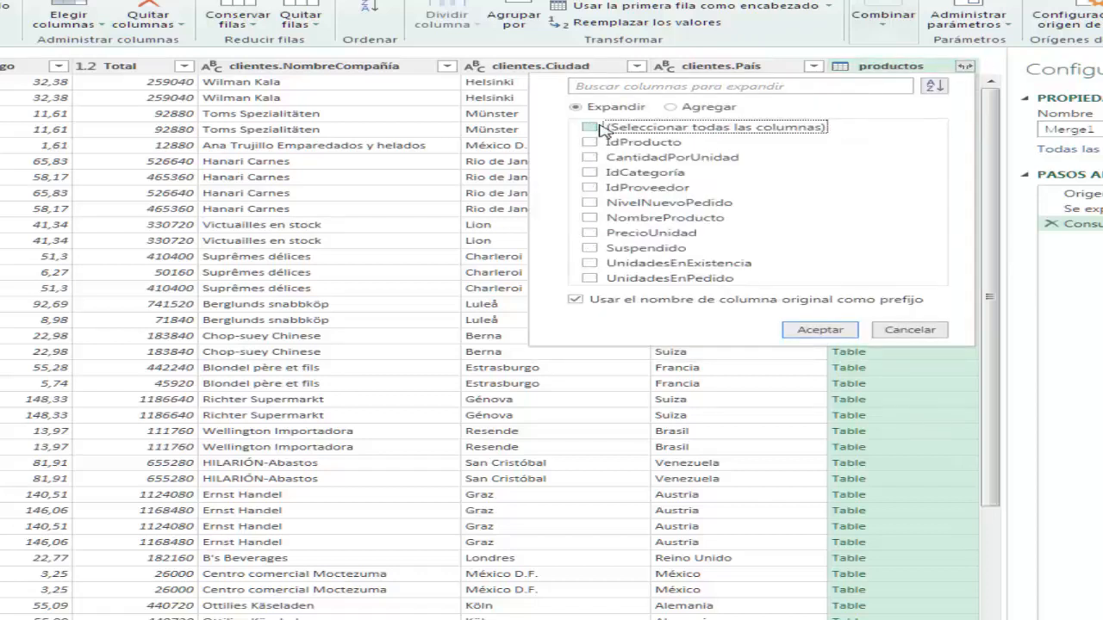
click(589, 157)
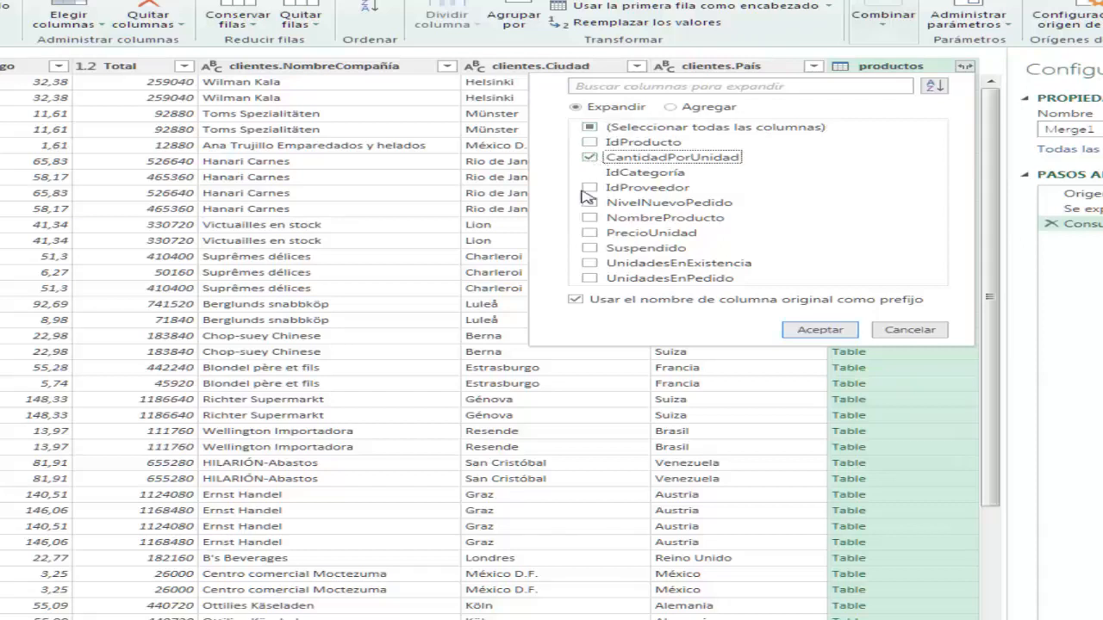
click(590, 219)
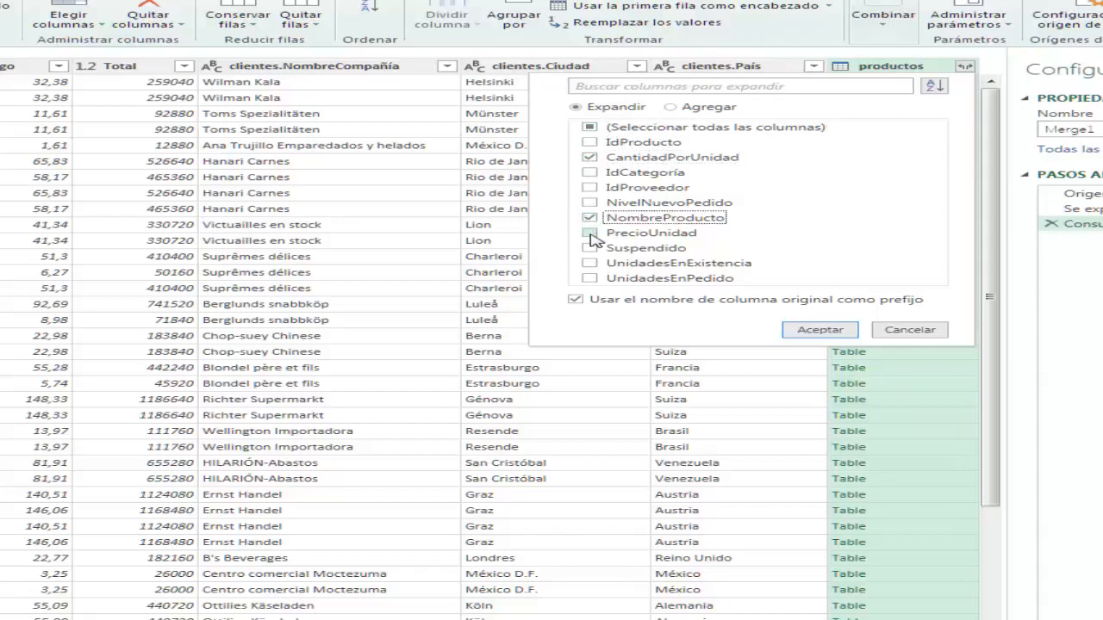
click(589, 233)
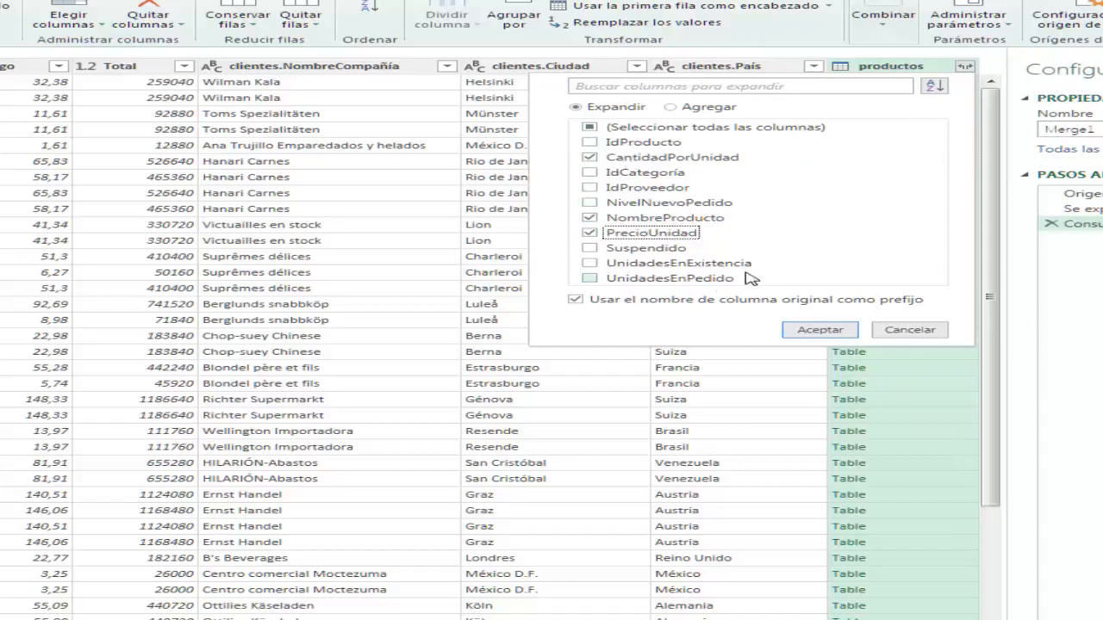
click(827, 331)
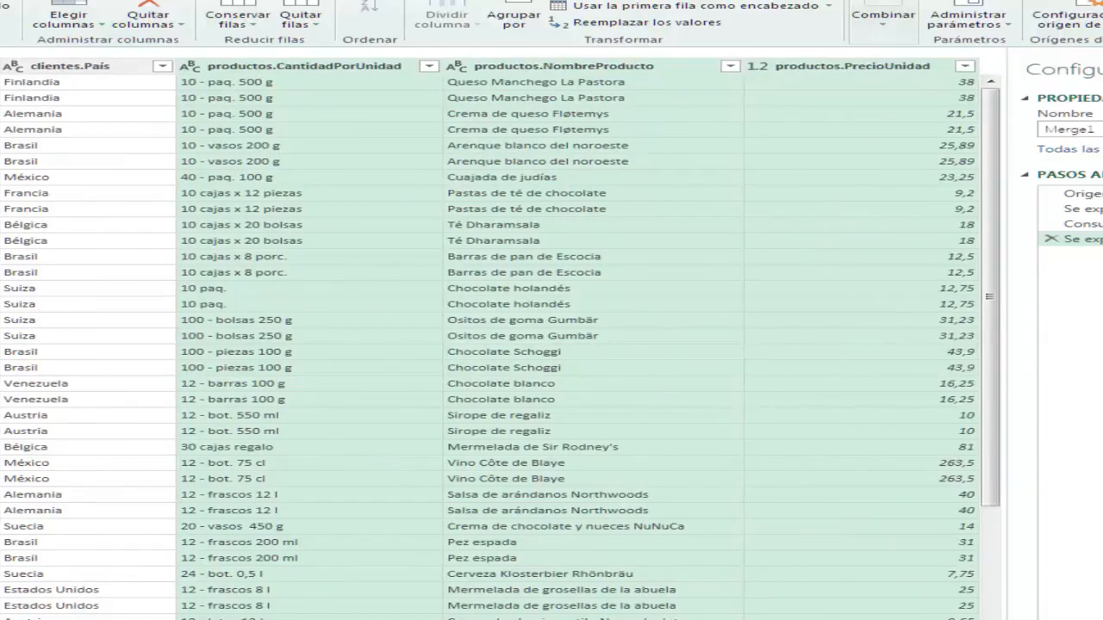
Merge the Merge1 query with vendedores using a left outer join, matching IdVendedor to IdEmpleado.
scroll(491, 339, left, 20)
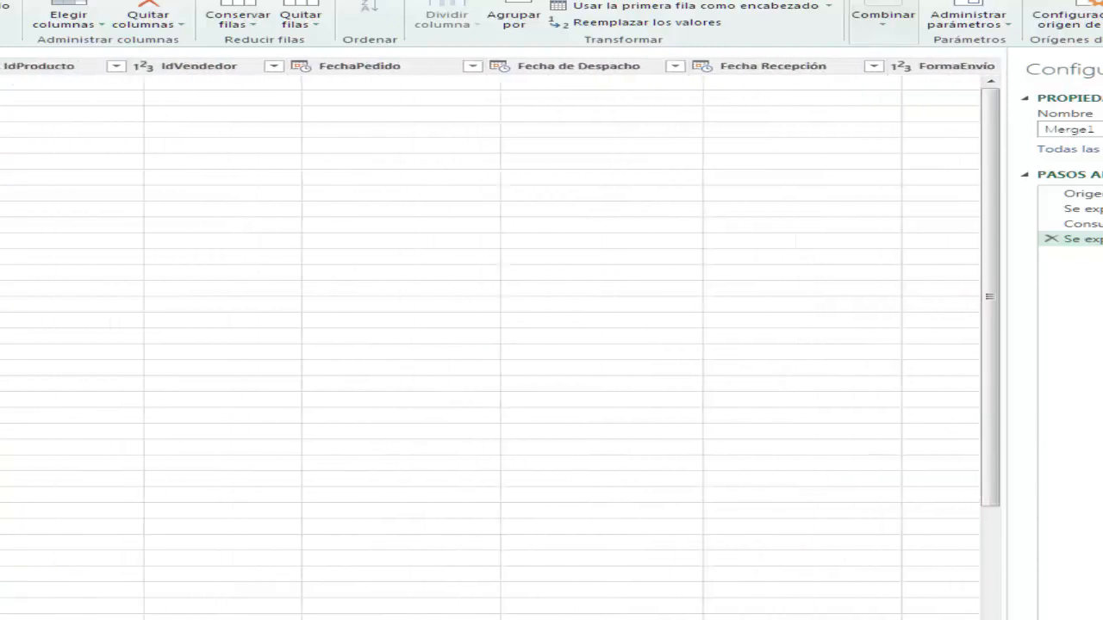
scroll(491, 338, left, 2)
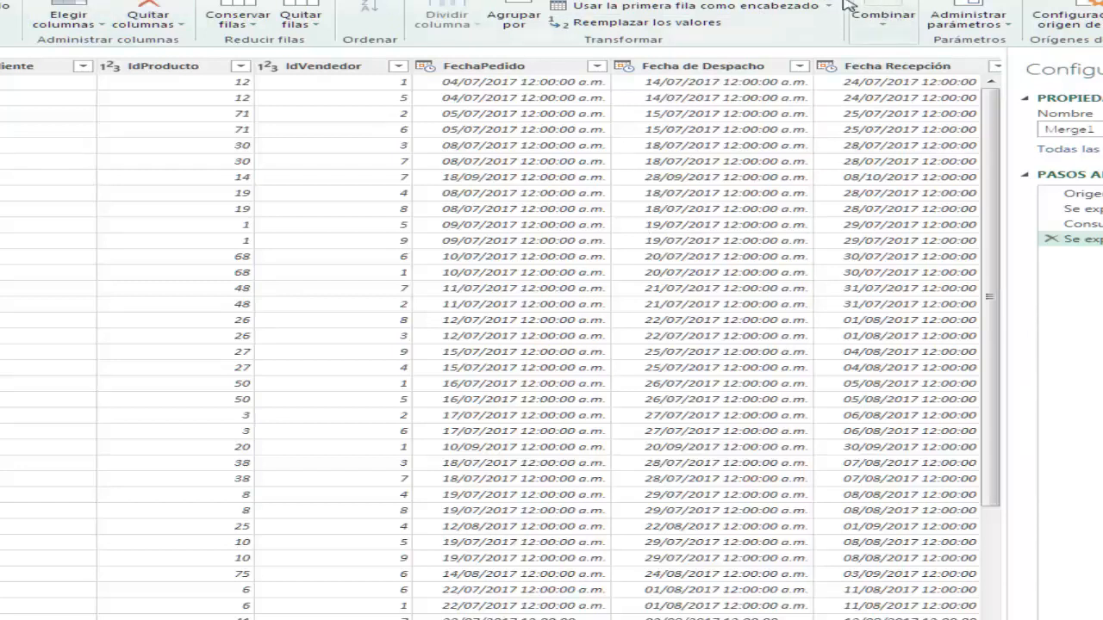
click(884, 23)
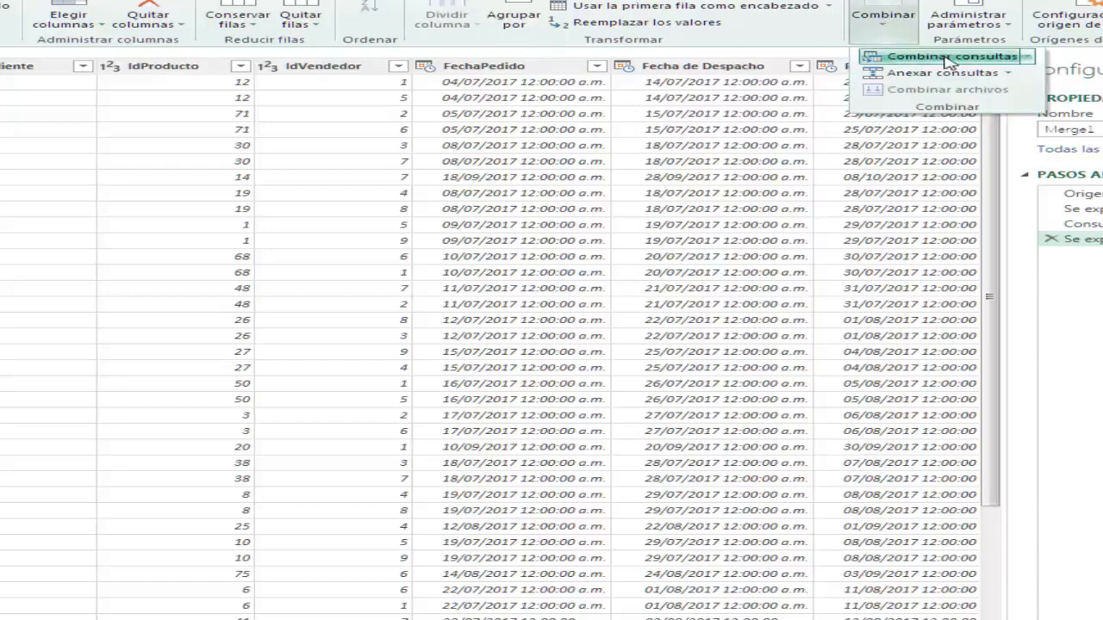
click(947, 58)
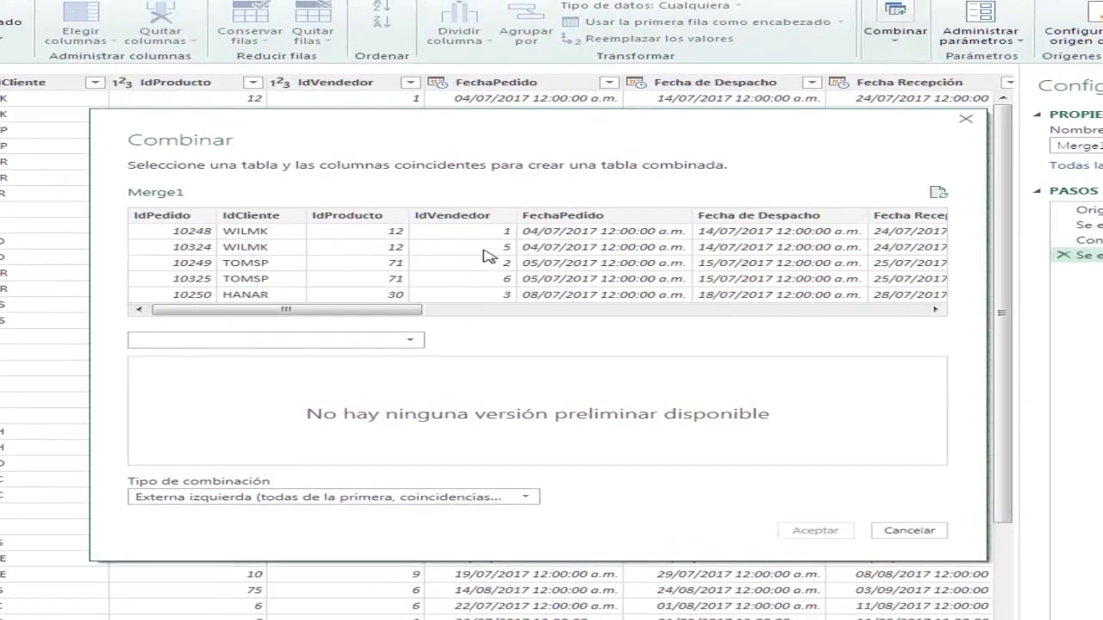
click(471, 220)
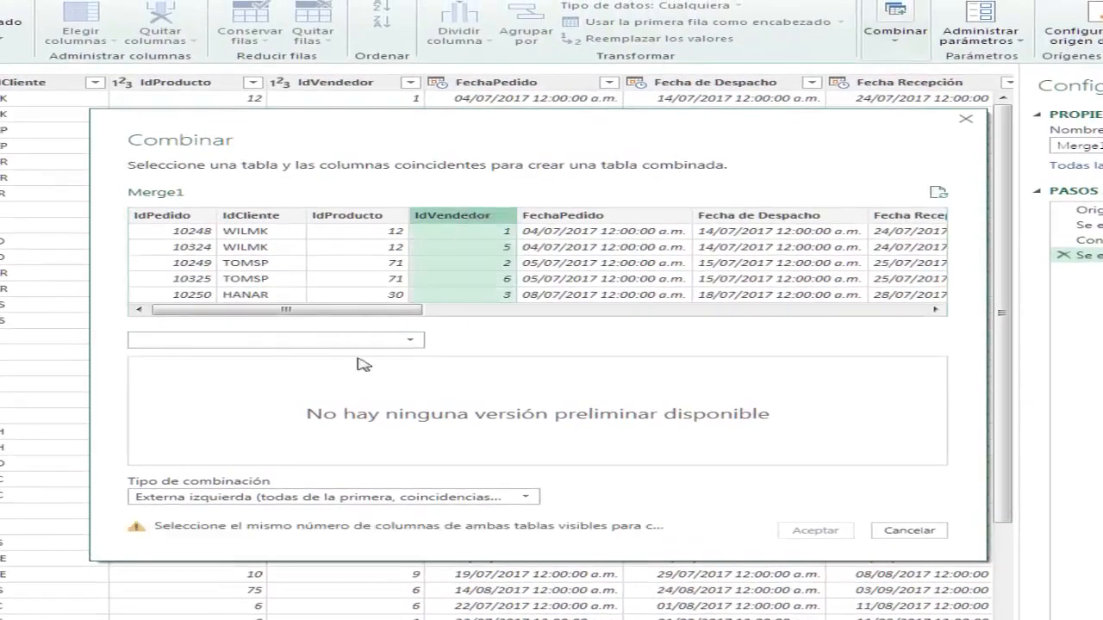
click(414, 340)
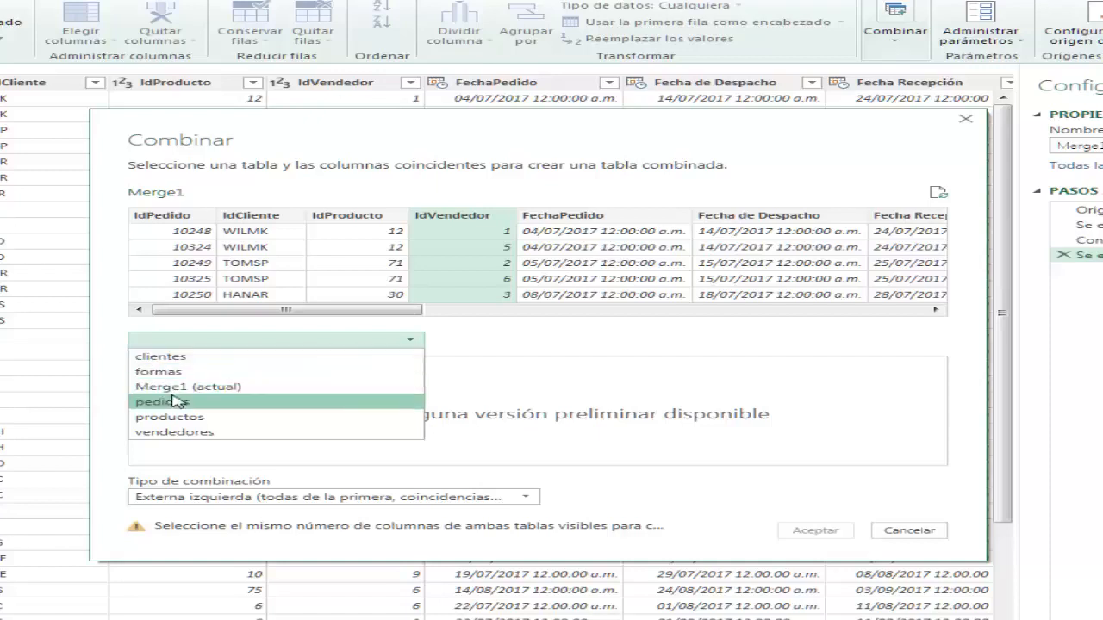
click(285, 432)
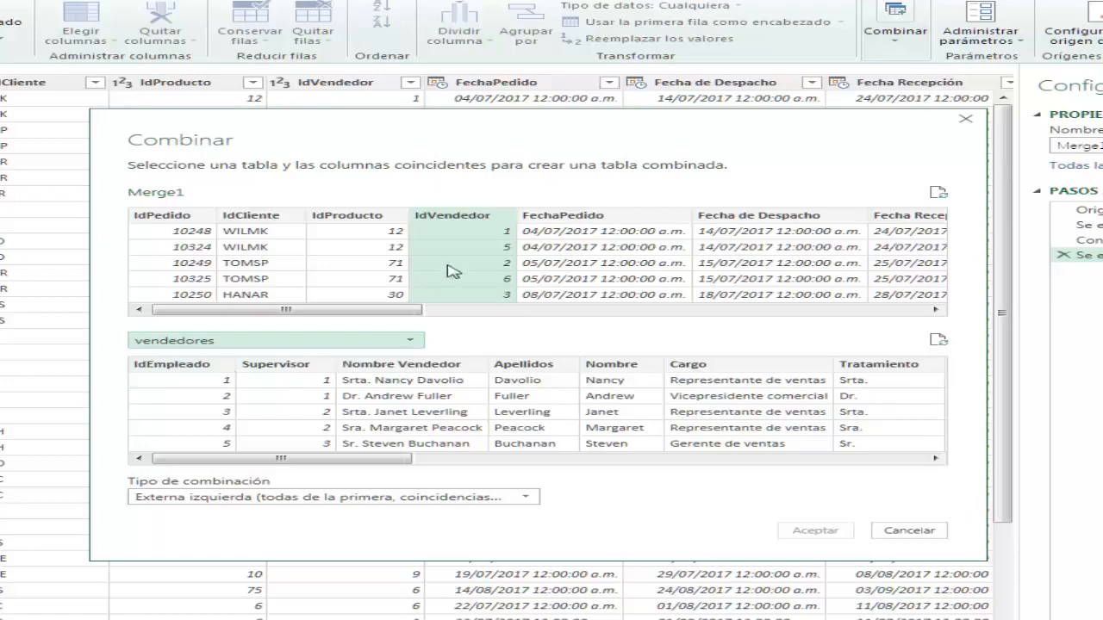
click(191, 367)
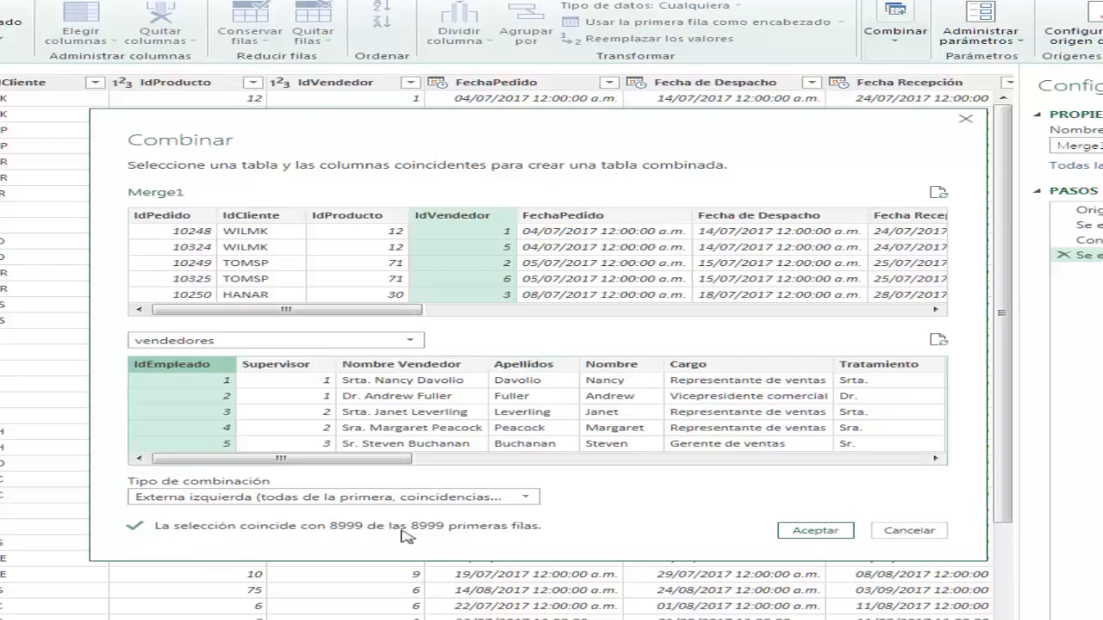
click(815, 533)
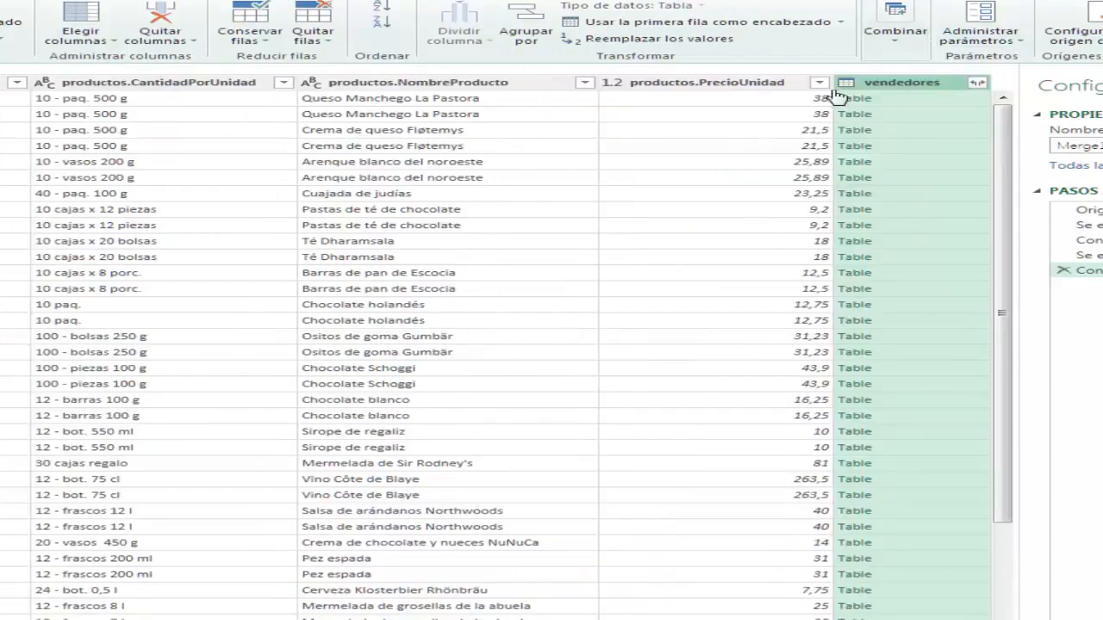
Expand the merged vendedores column to include only Nombre Vendedor and Cargo, keeping the original column name as prefix.
click(979, 83)
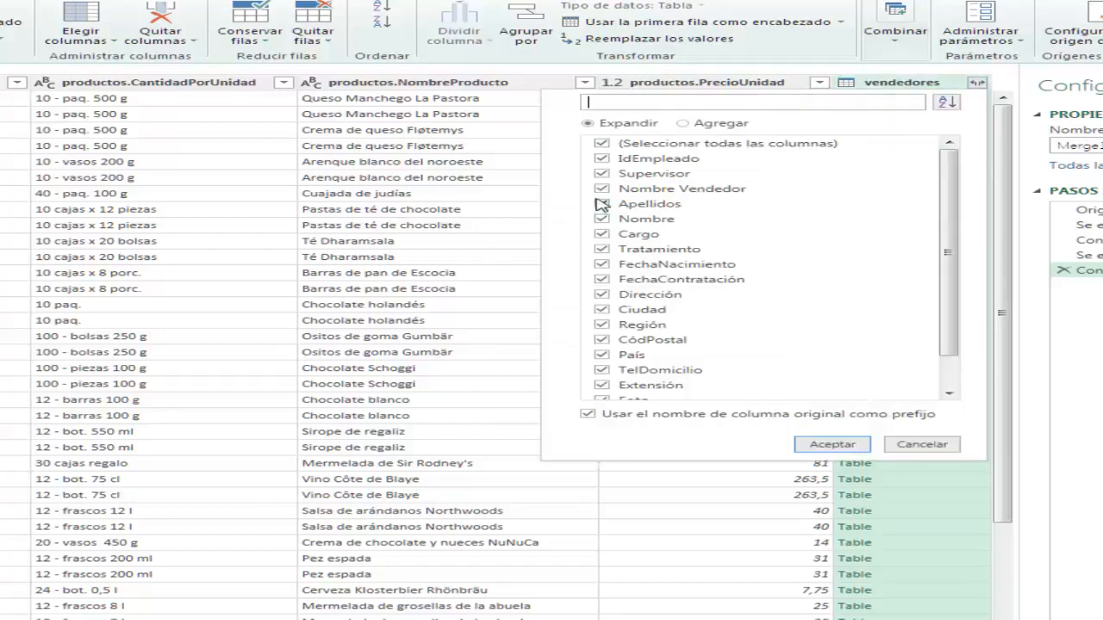
click(603, 143)
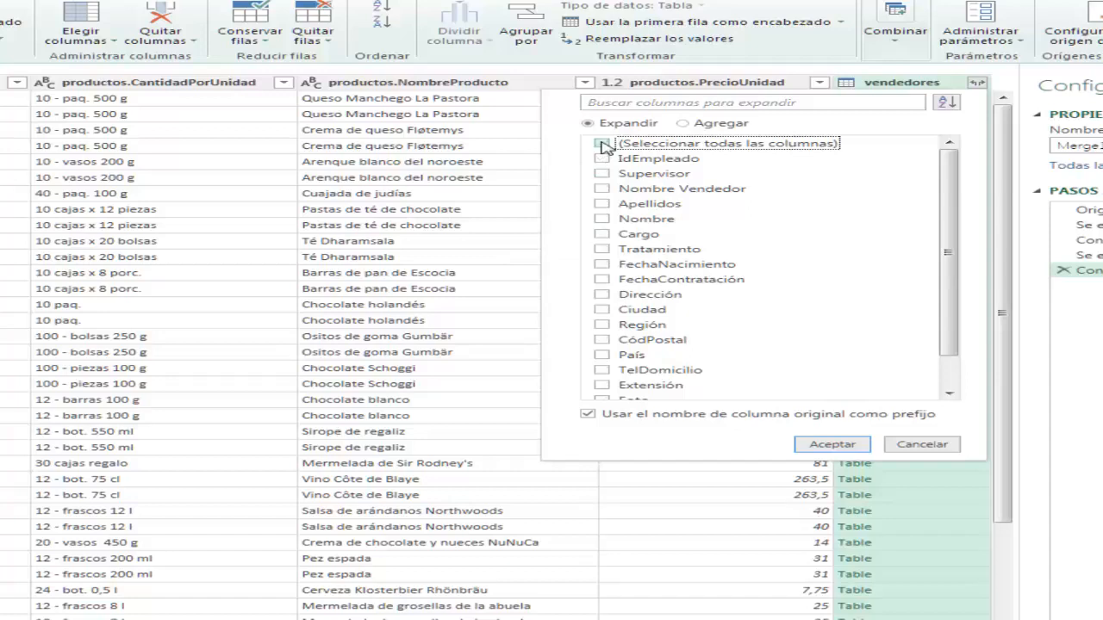
click(603, 189)
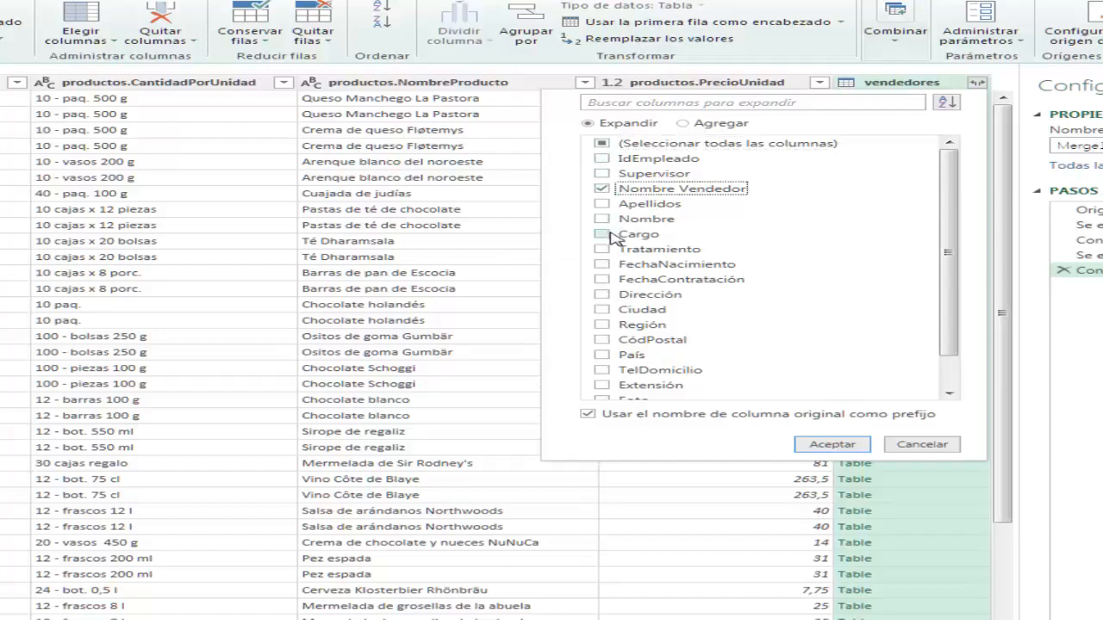
click(602, 235)
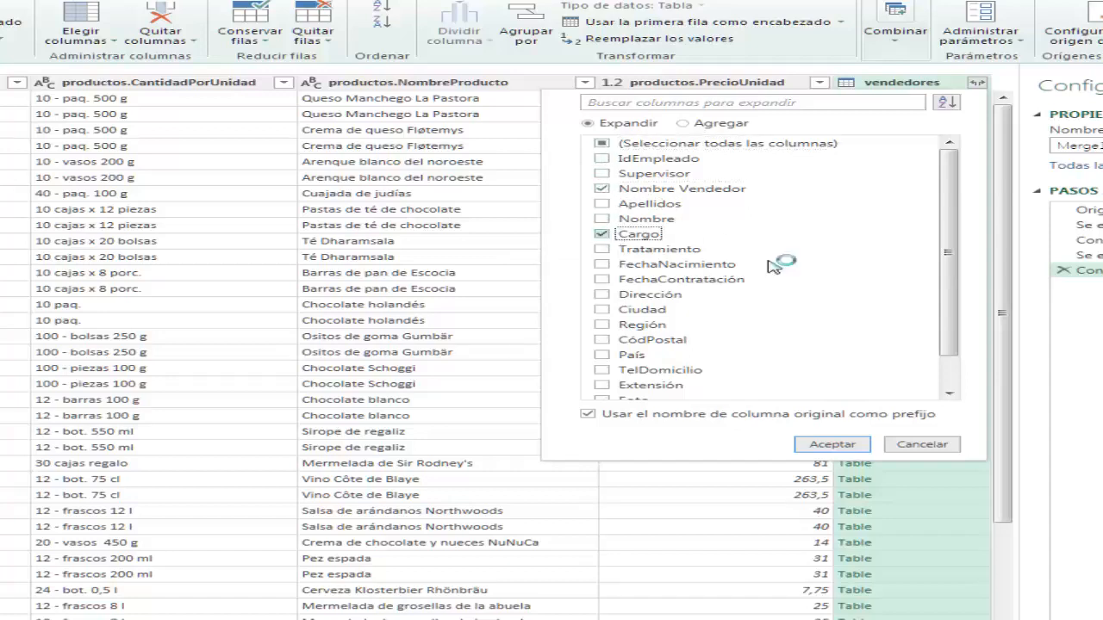
click(831, 445)
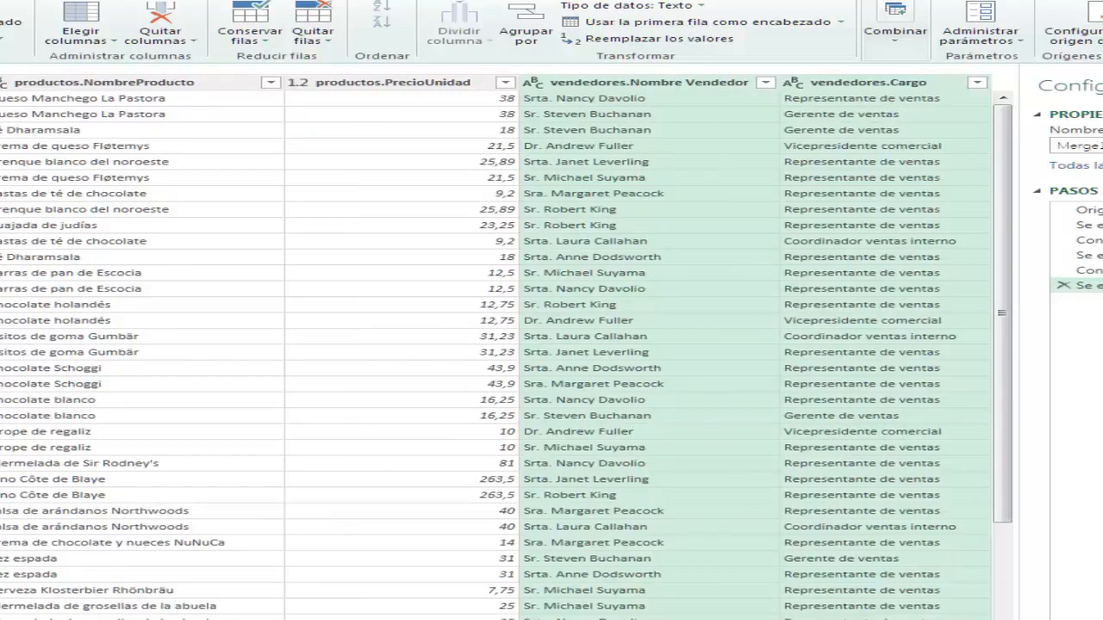
scroll(500, 344, left, 15)
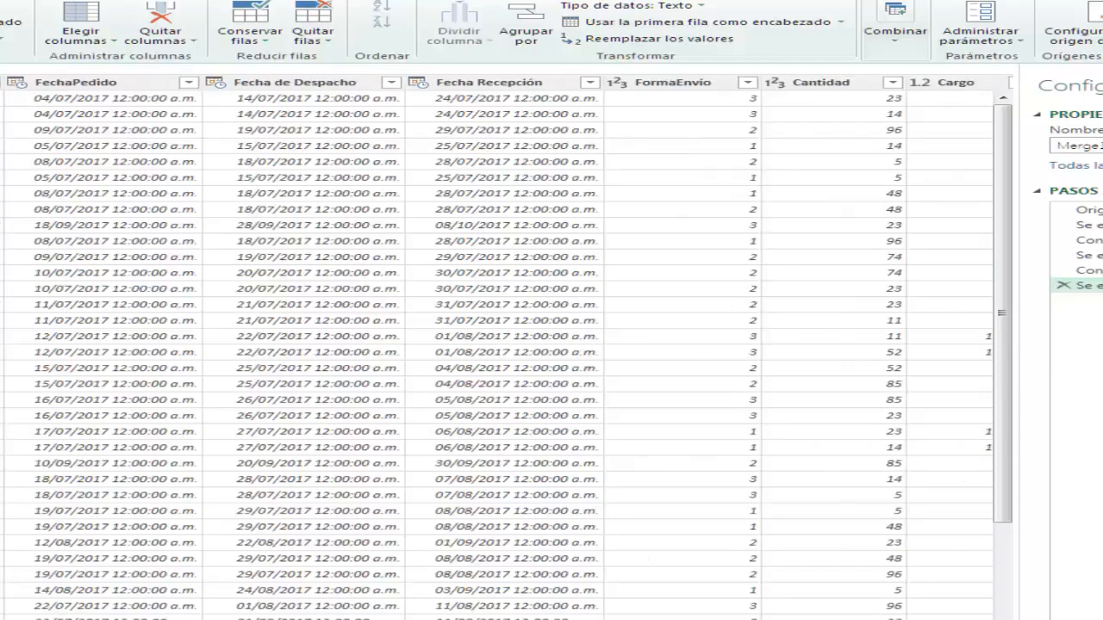
scroll(507, 348, left, 5)
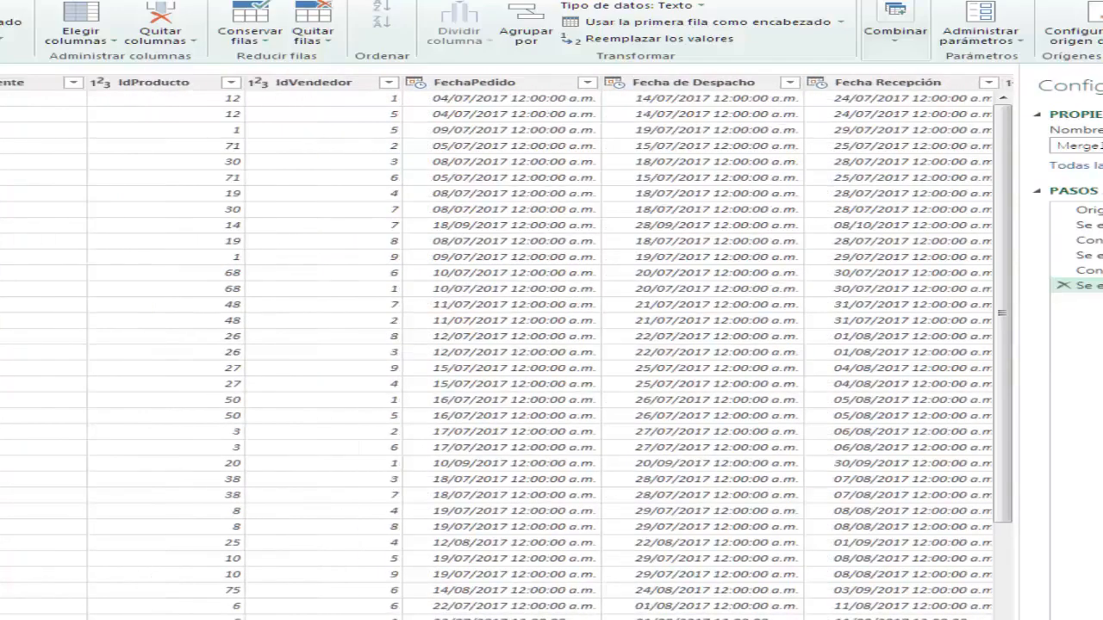
Merge the Merge1 query with formas using a left outer join, matching FormaEnvío to cod.
scroll(500, 345, right, 5)
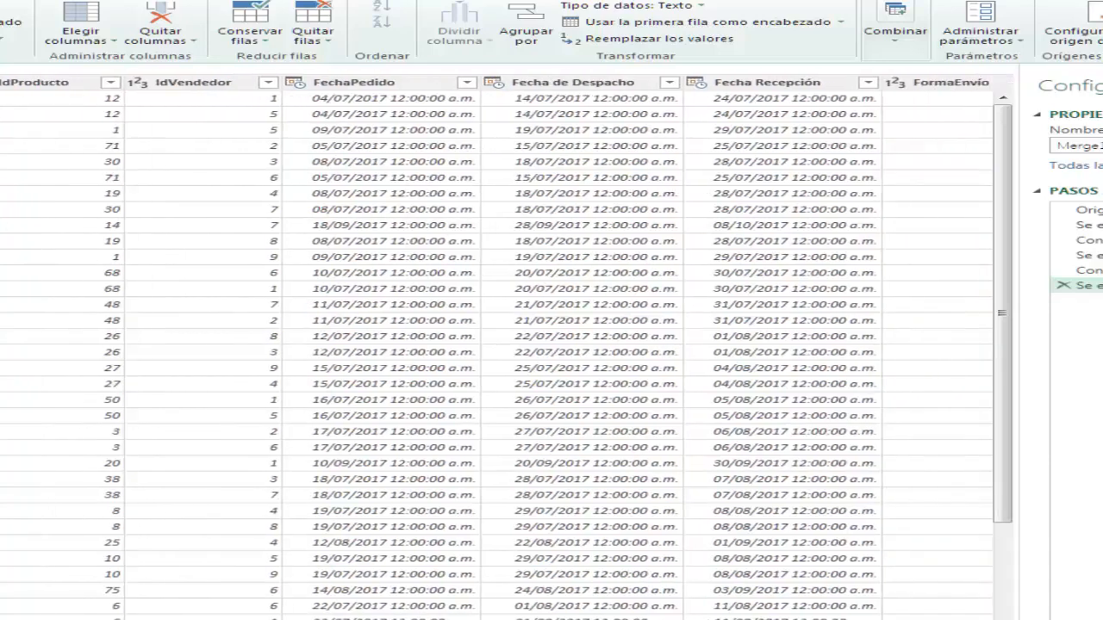
scroll(499, 344, right, 5)
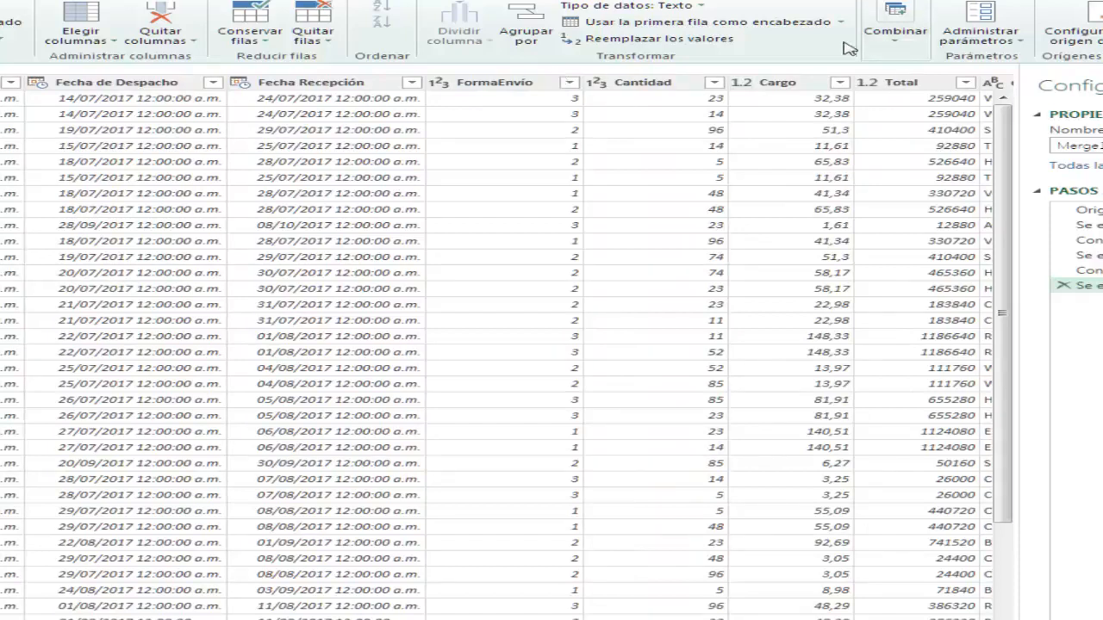
click(889, 38)
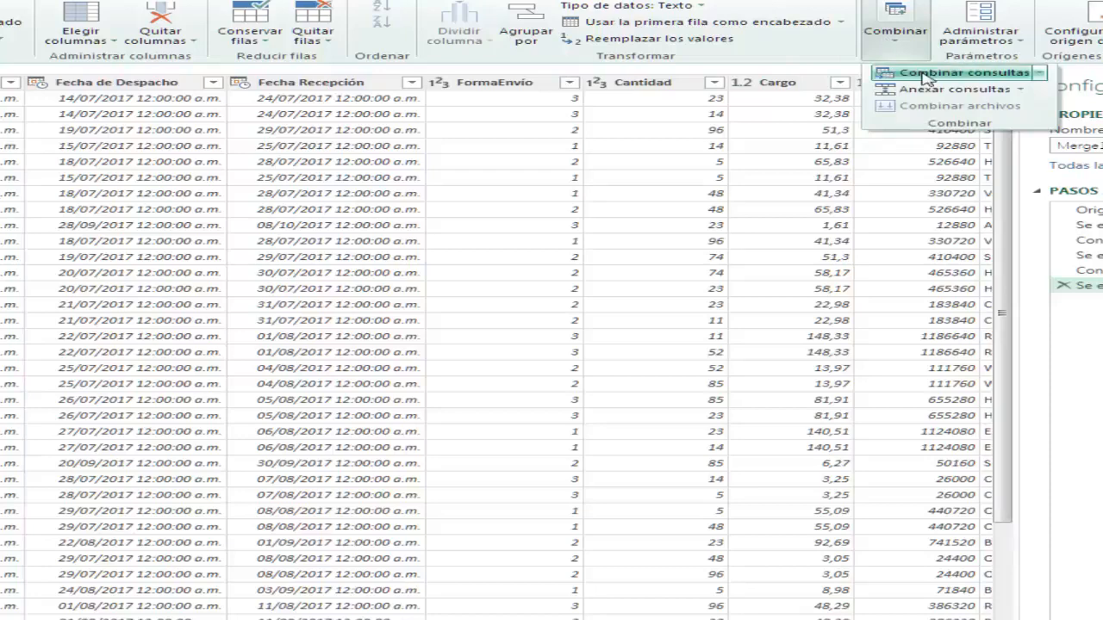
click(382, 314)
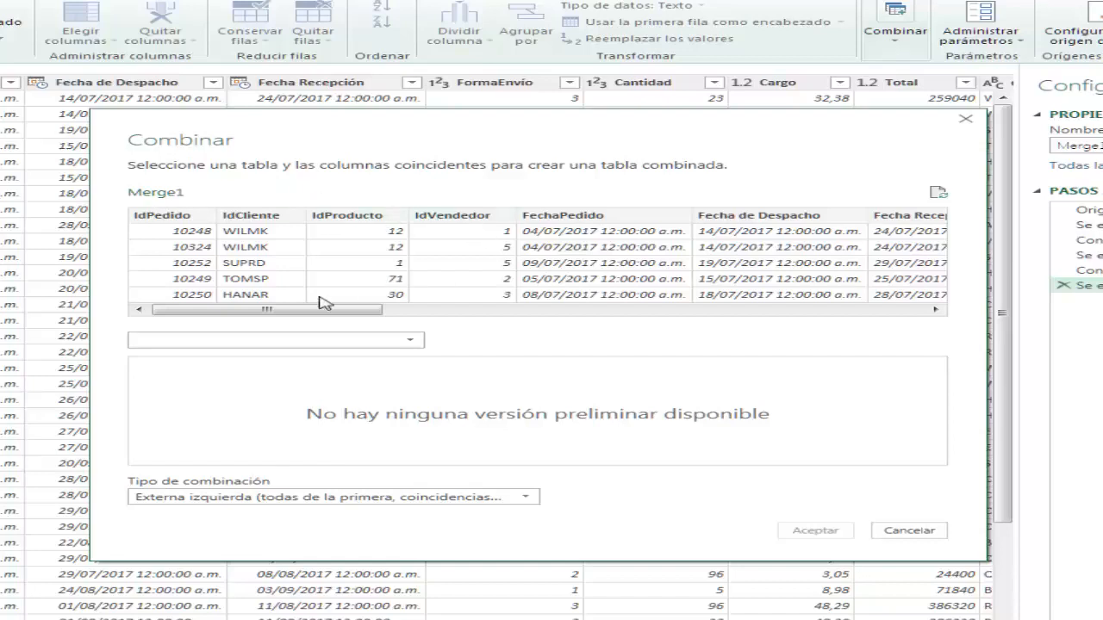
drag(319, 310, 546, 314)
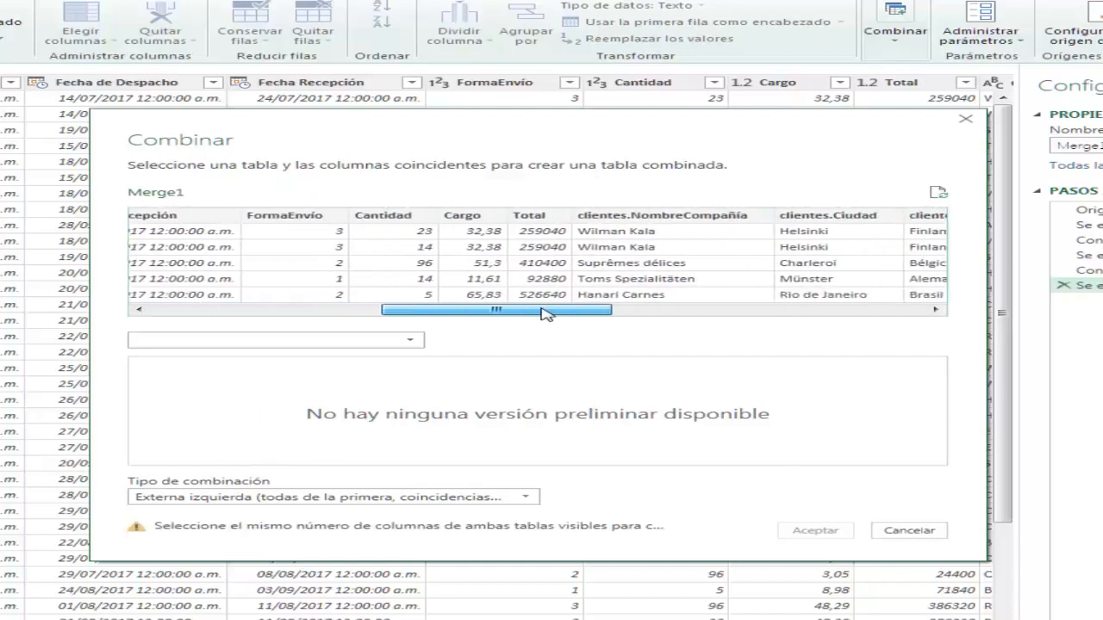
click(295, 285)
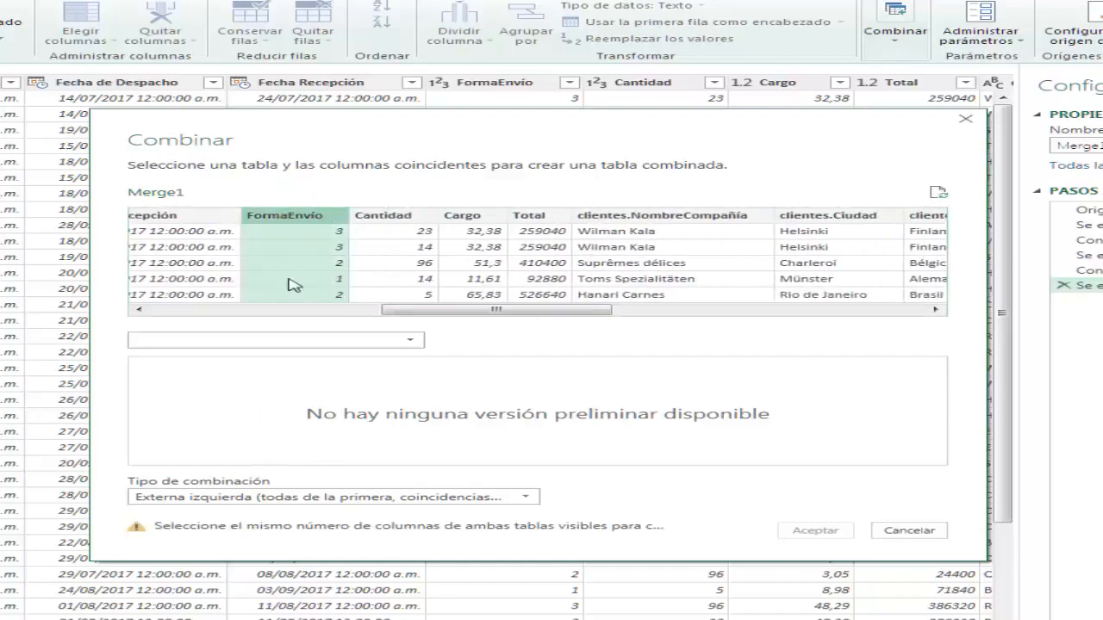
click(414, 344)
click(155, 372)
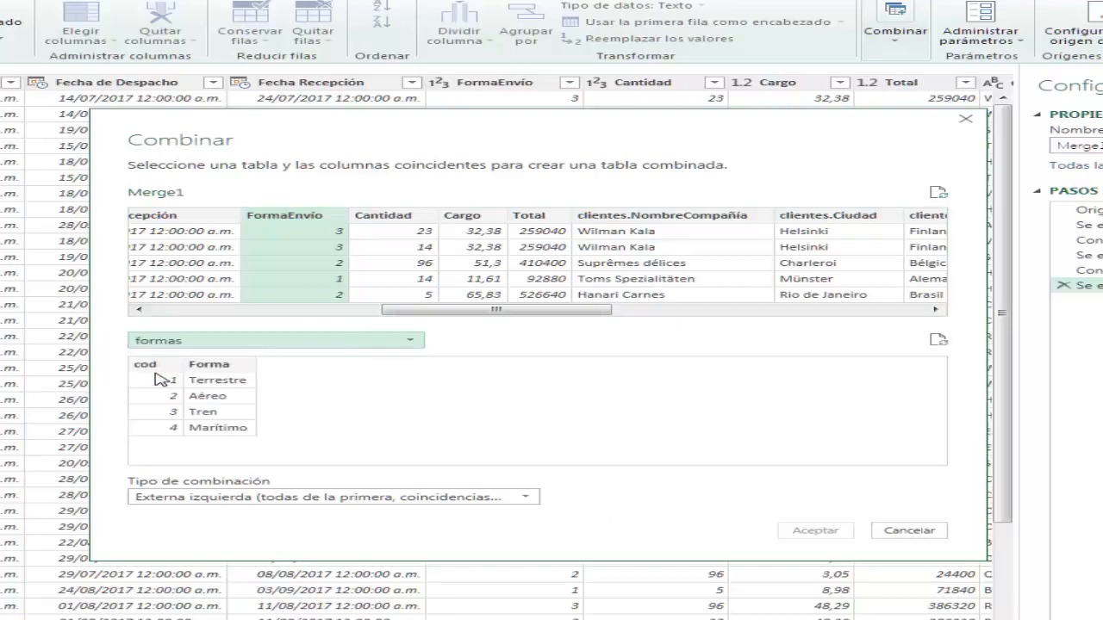
click(172, 372)
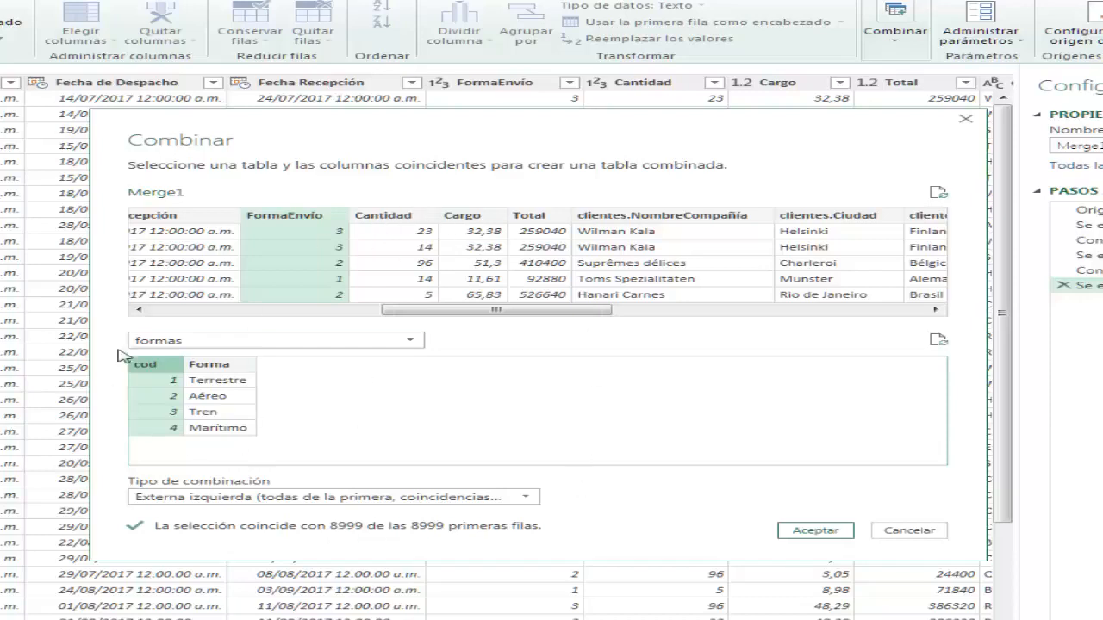
click(814, 531)
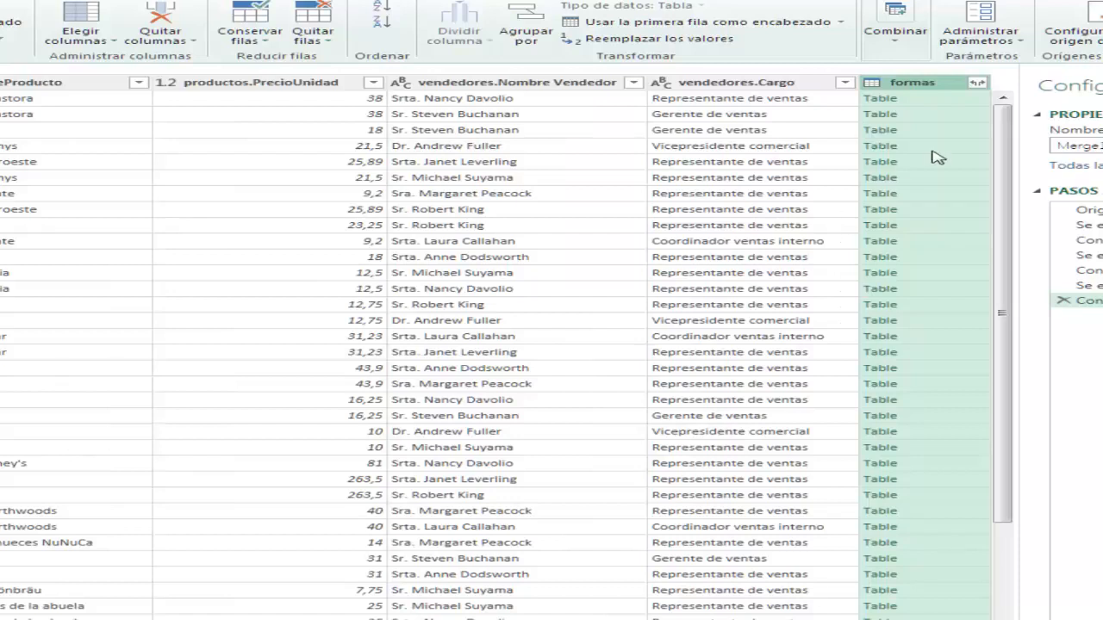
Expand the merged formas column to include only Forma, keeping the original column name as prefix.
click(976, 83)
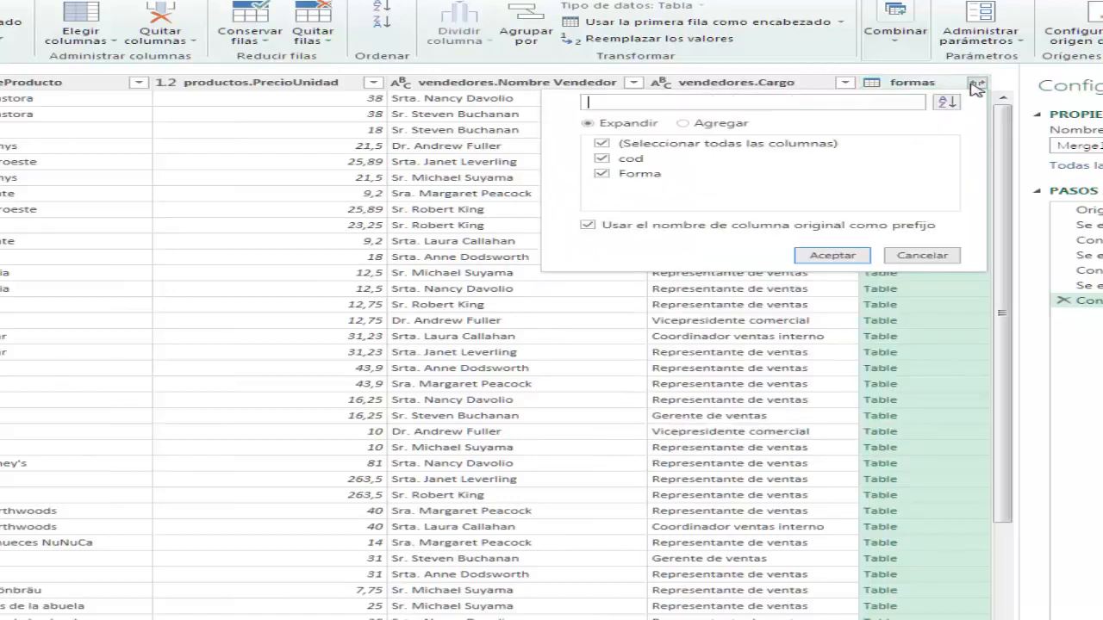
click(602, 144)
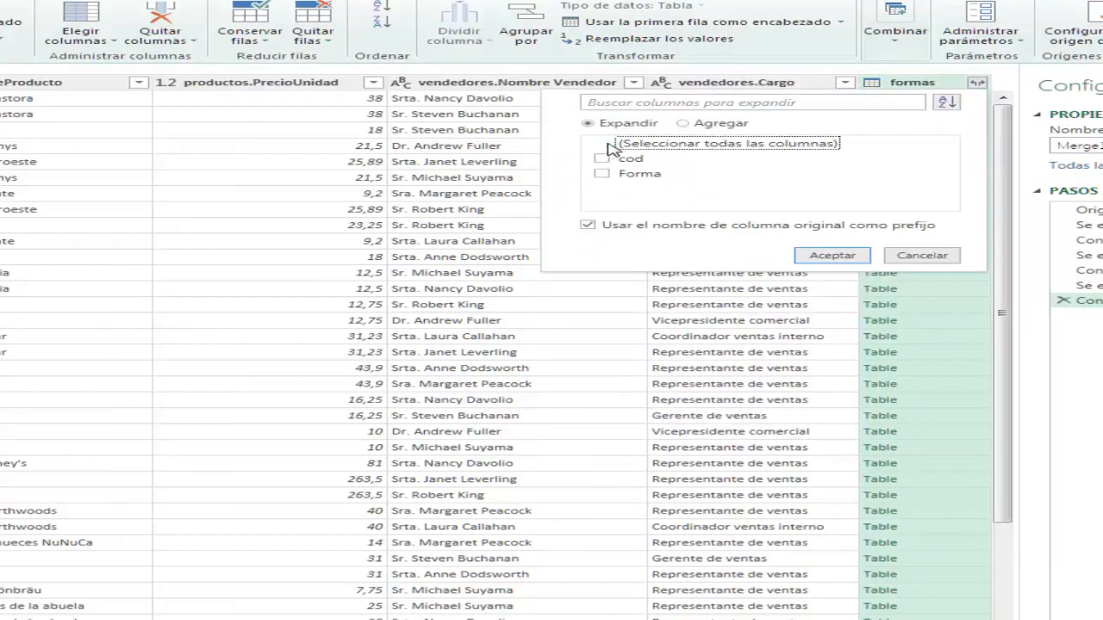
click(603, 174)
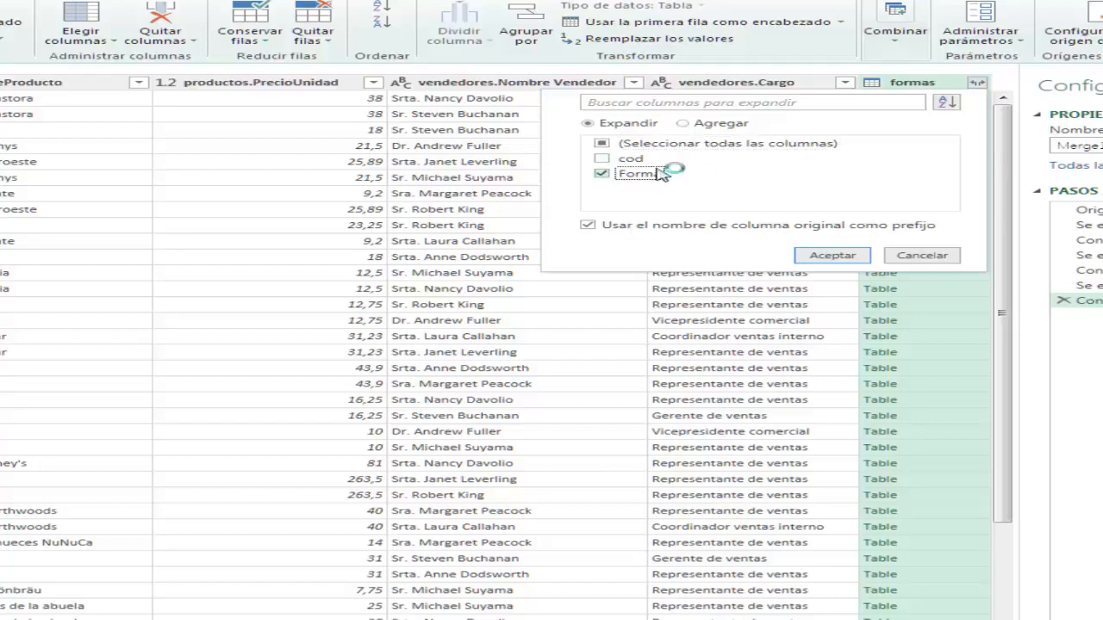
click(838, 260)
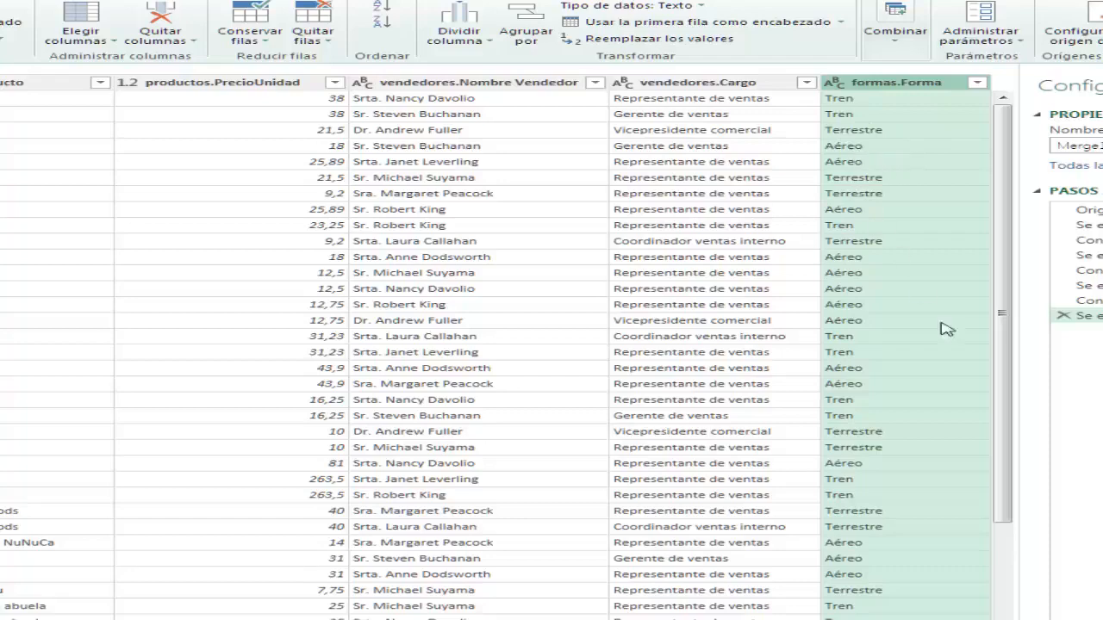
Rename the Merge1 query as Reporte para Auditoria.
scroll(1003, 306, down, 6)
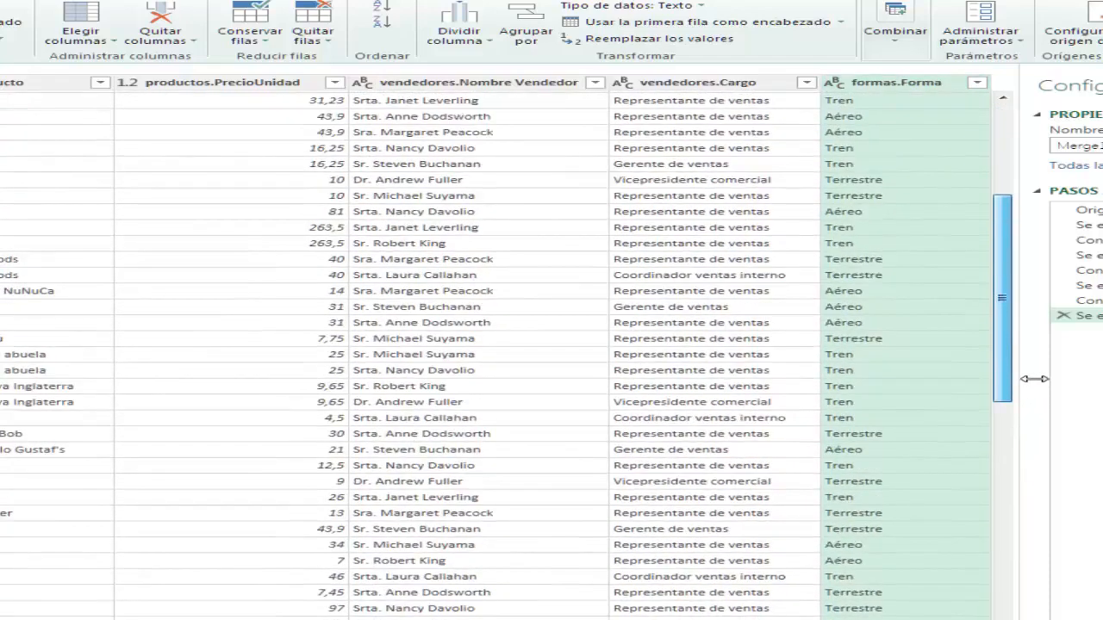
scroll(1008, 370, up, 5)
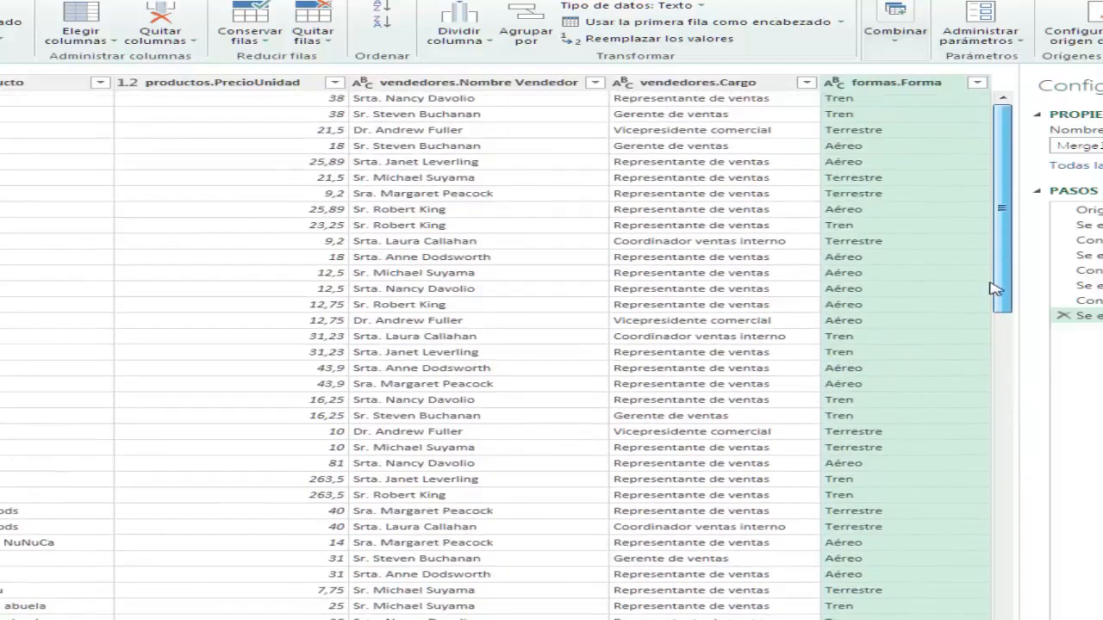
drag(998, 238, 1017, 186)
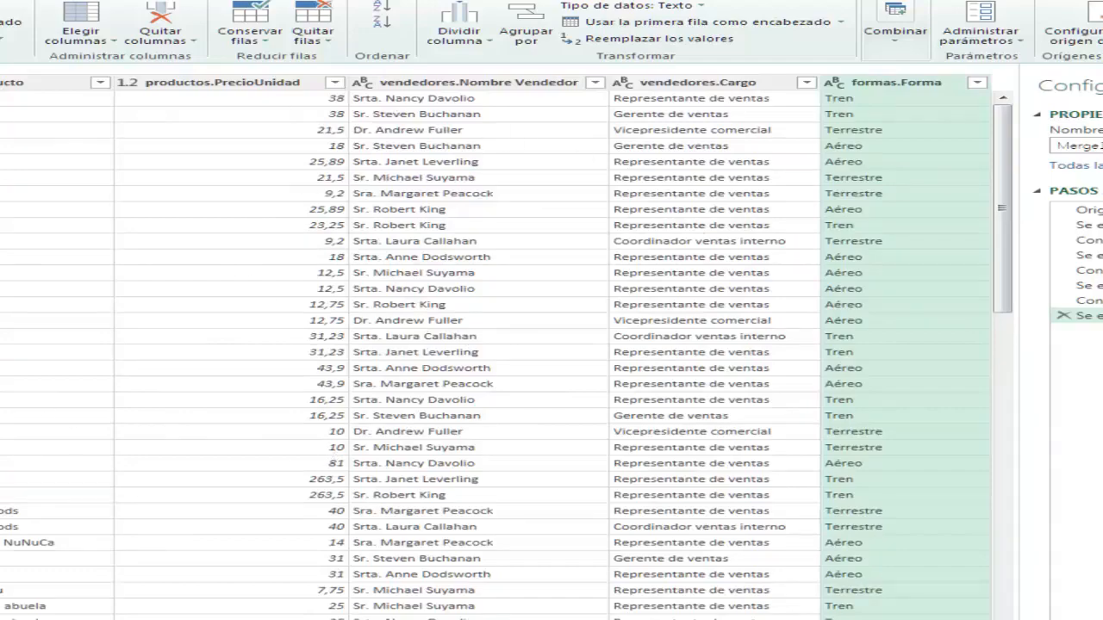
drag(775, 619, 26, 619)
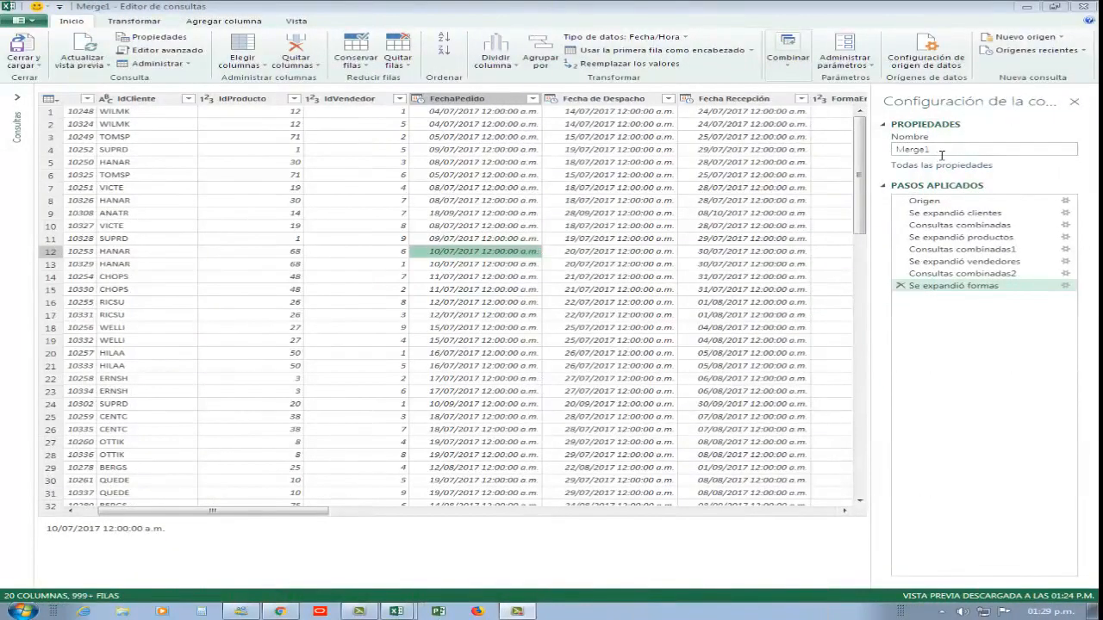
drag(942, 155, 931, 155)
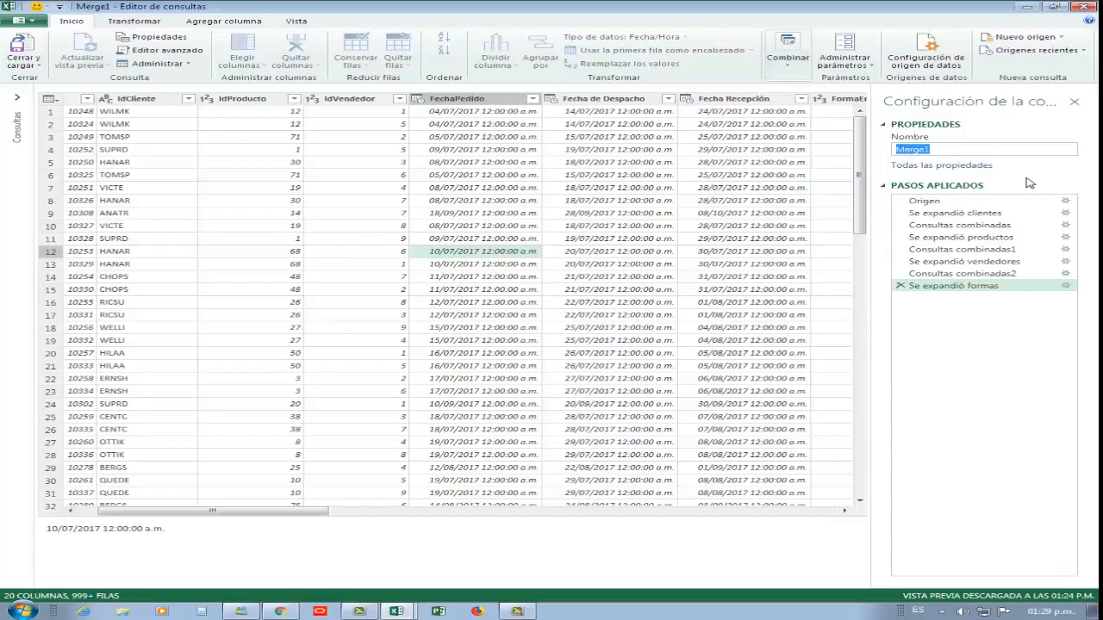
text(Reporte para Auditoria)
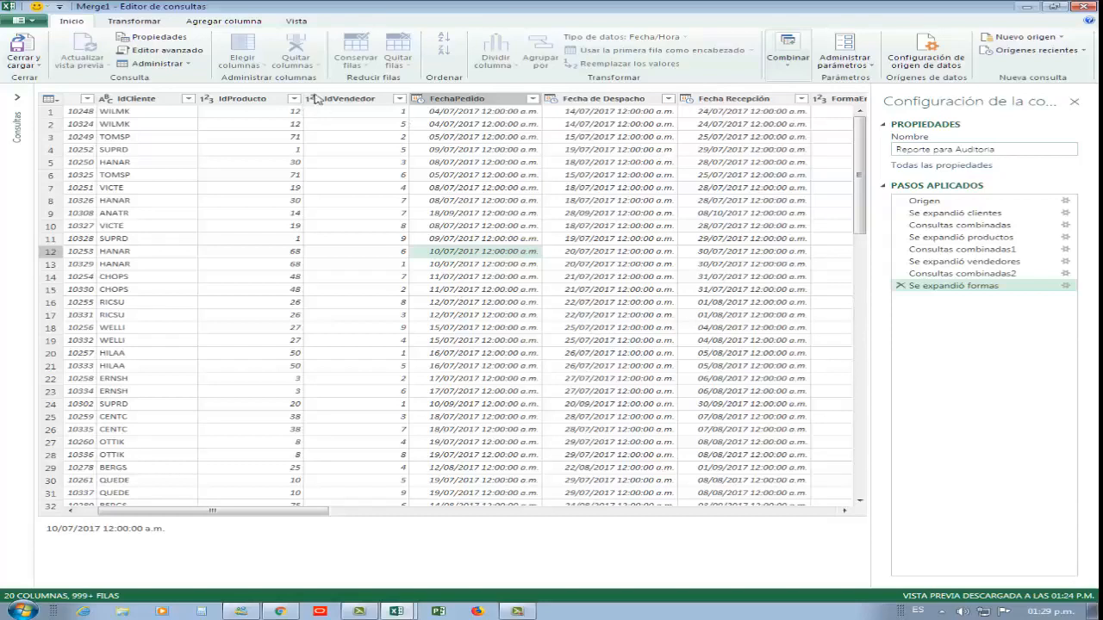
Examine the query dependencies diagram, enlarged enough to read how the source tables feed Reporte para Auditoria, and close it.
click(294, 22)
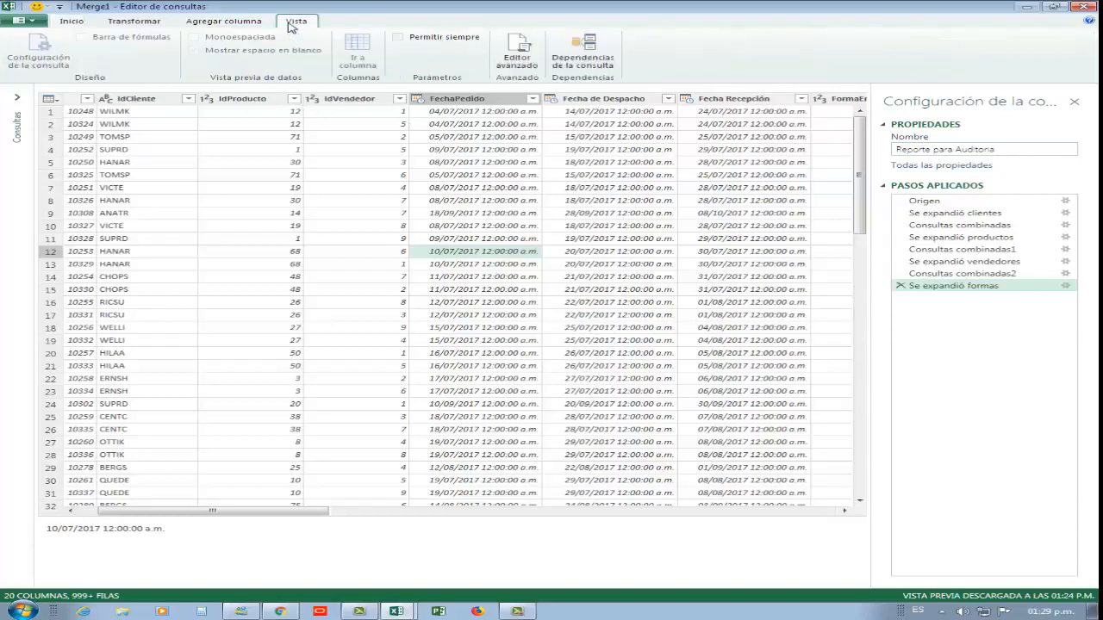
click(605, 53)
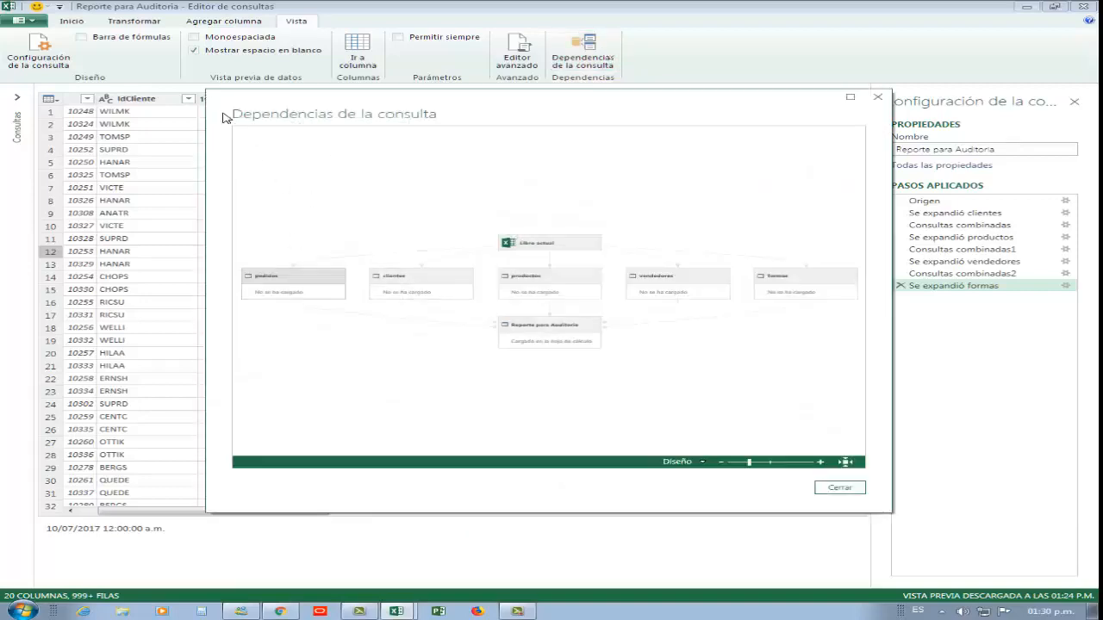
drag(214, 92, 84, 92)
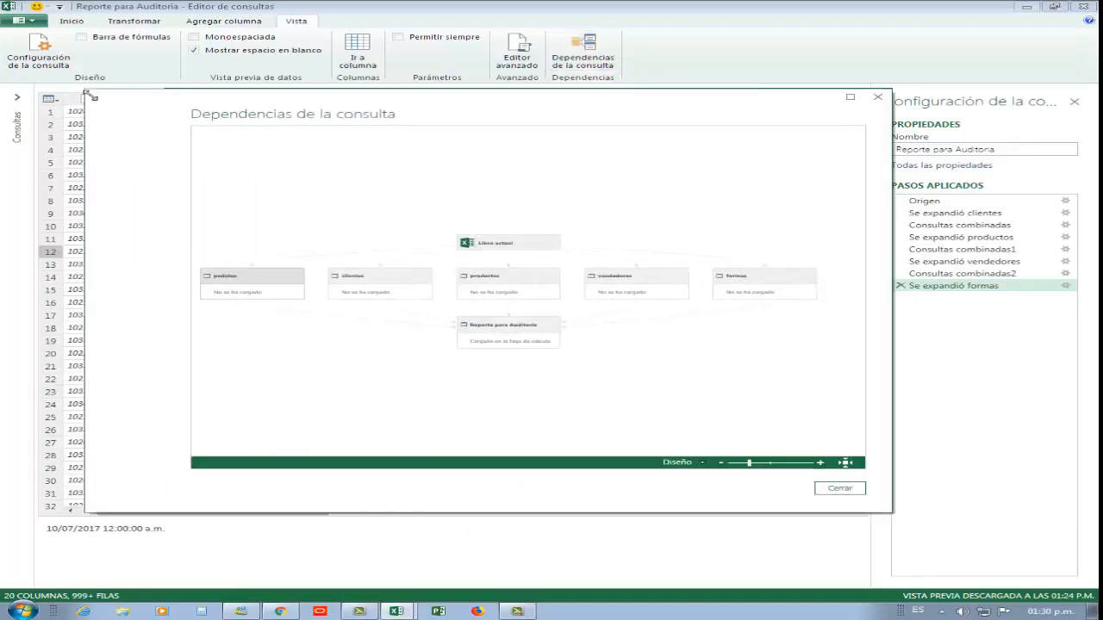
drag(893, 263, 1013, 275)
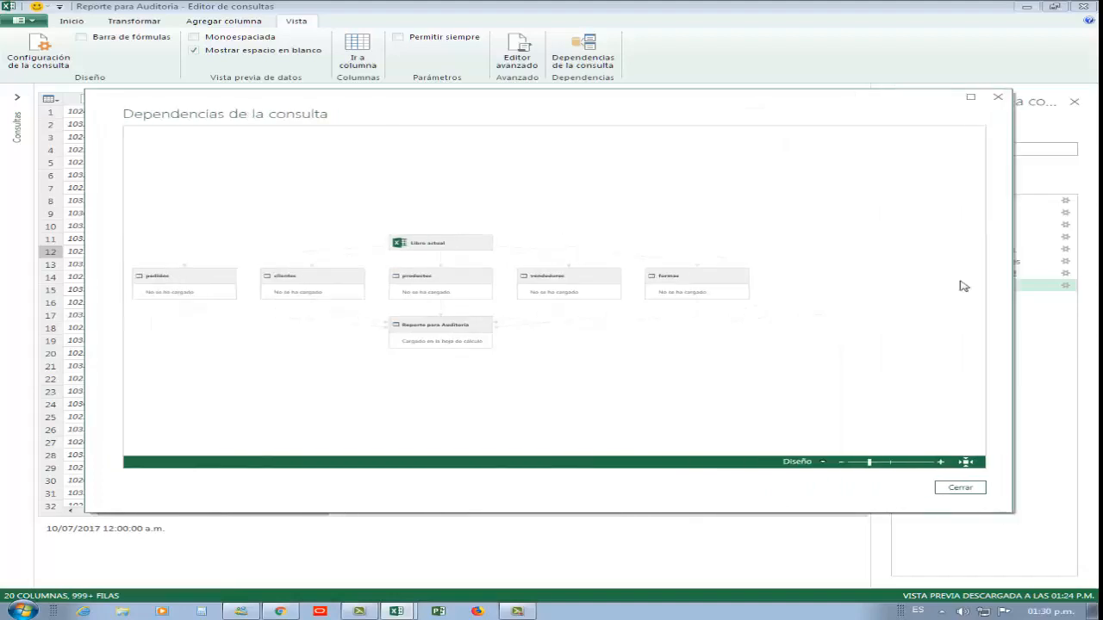
click(940, 463)
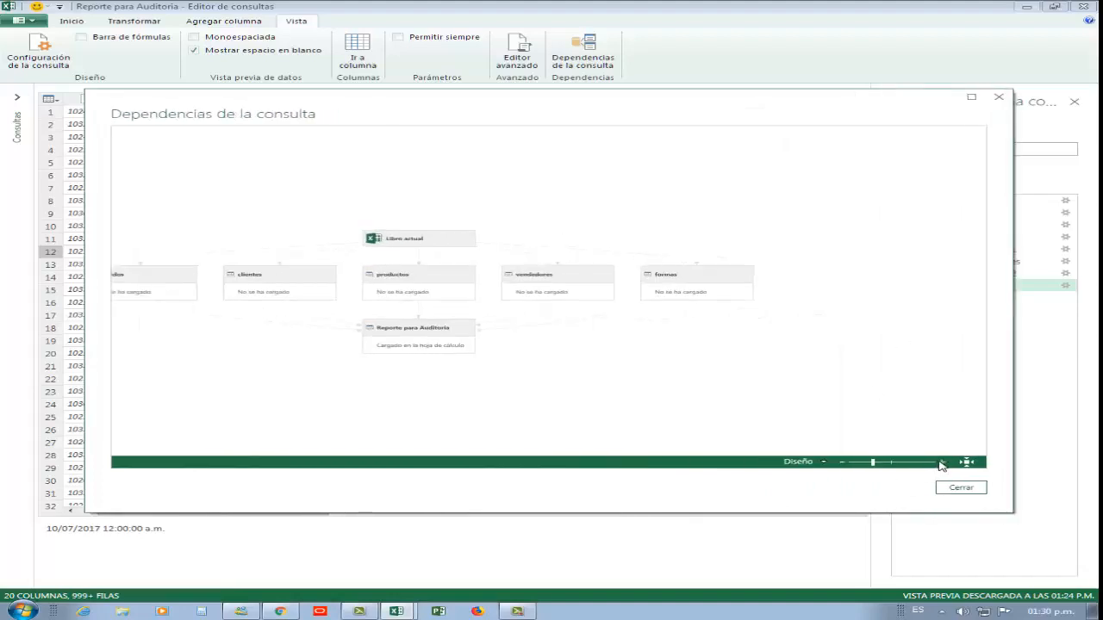
click(940, 463)
click(940, 463)
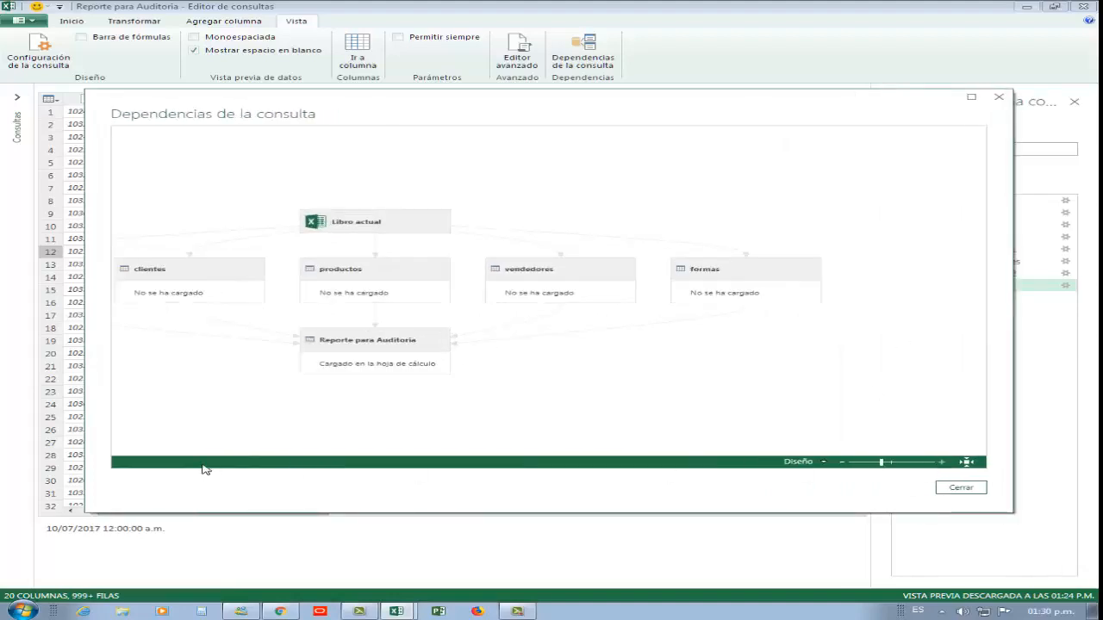
drag(314, 178, 505, 172)
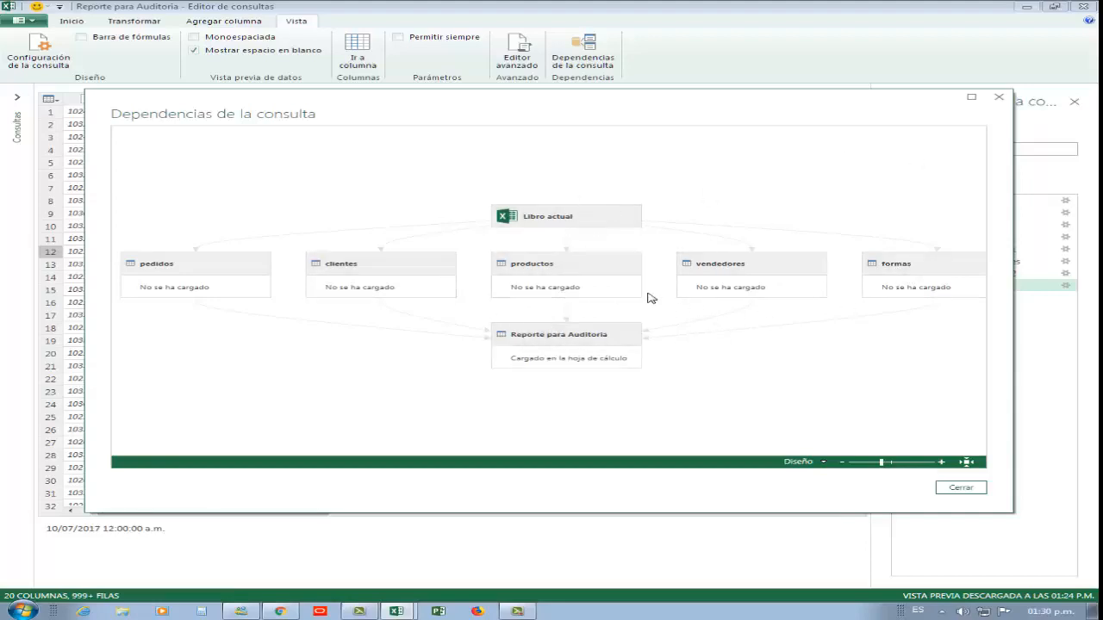
click(999, 99)
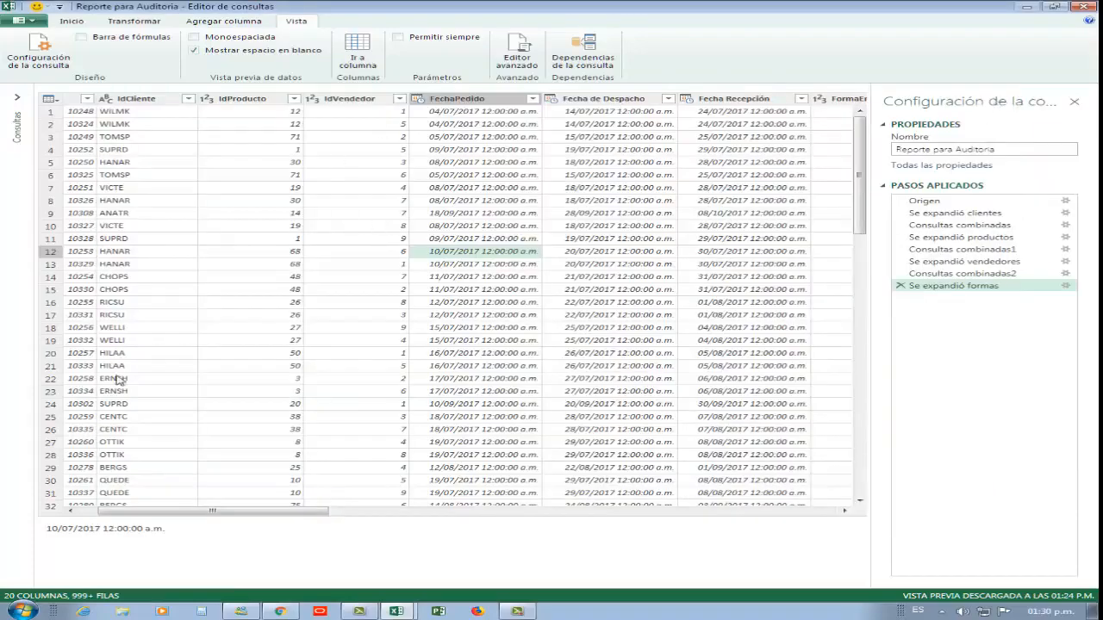
drag(228, 510, 160, 514)
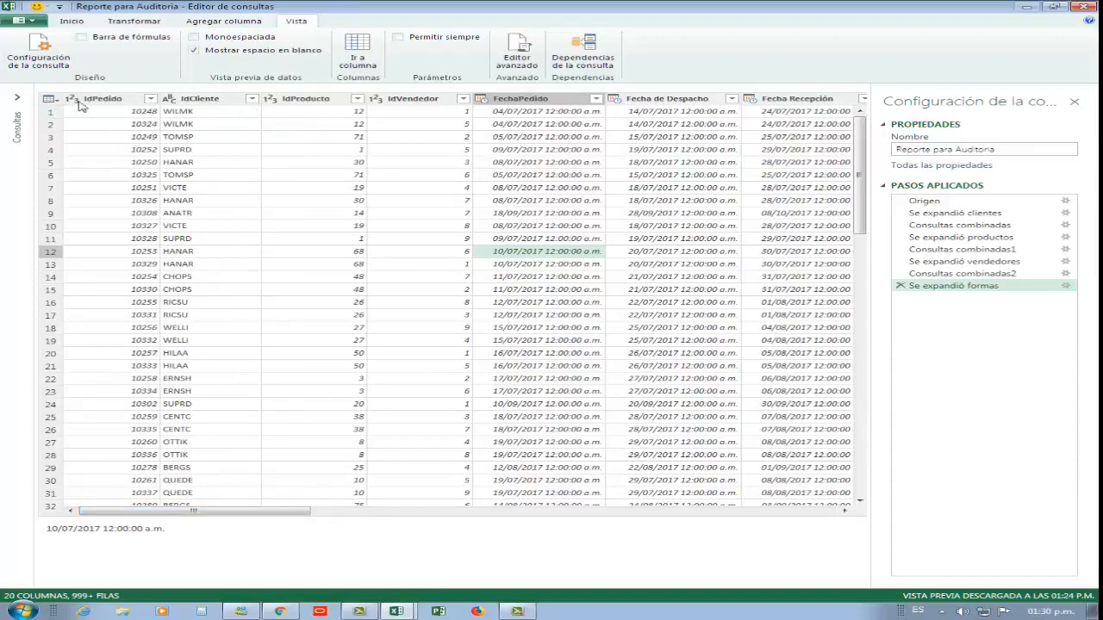
click(110, 100)
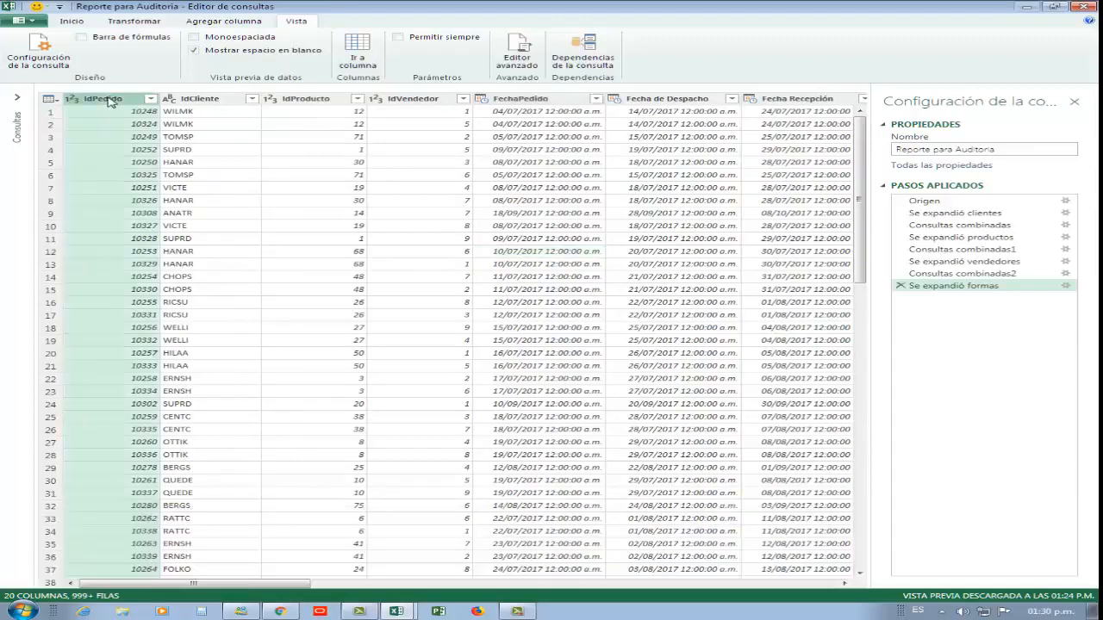
ctrl+click(216, 101)
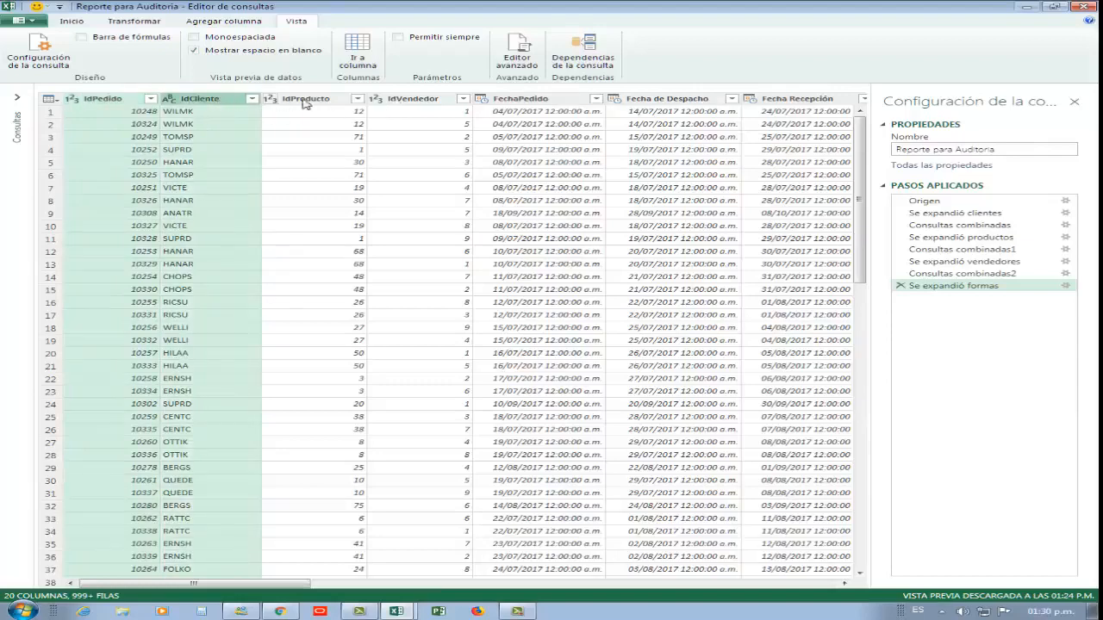
shift+click(395, 100)
click(73, 22)
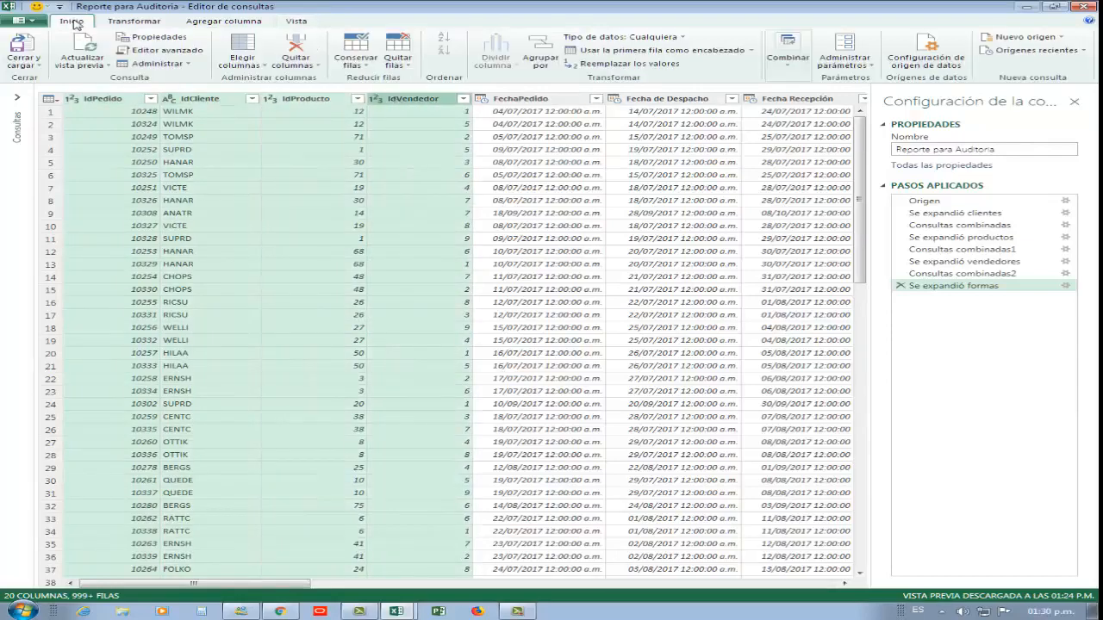
click(295, 43)
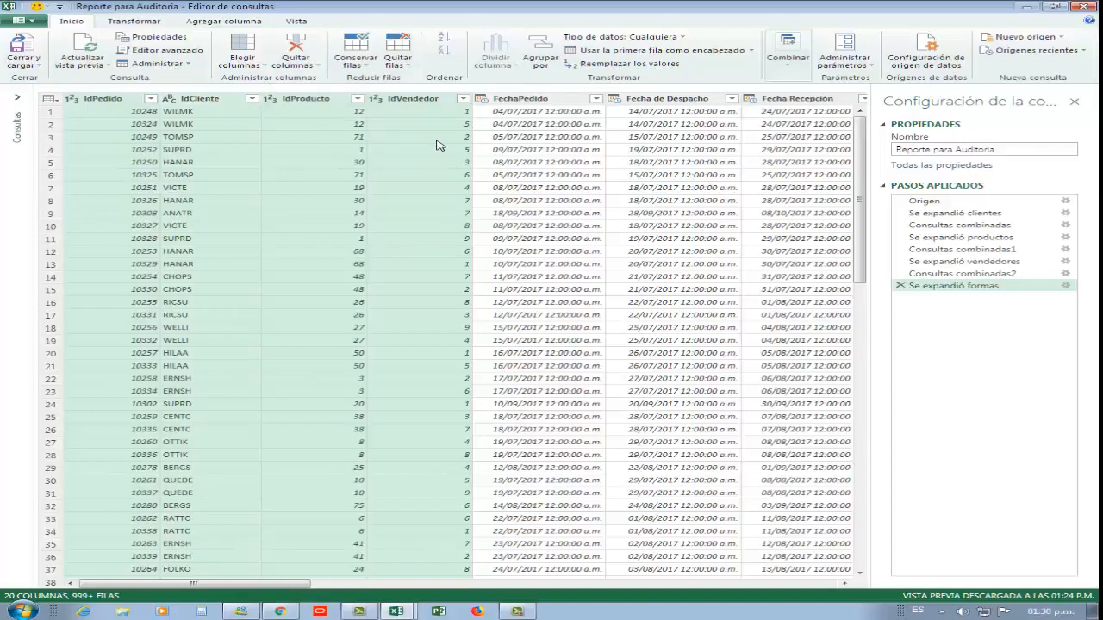
click(295, 43)
click(655, 219)
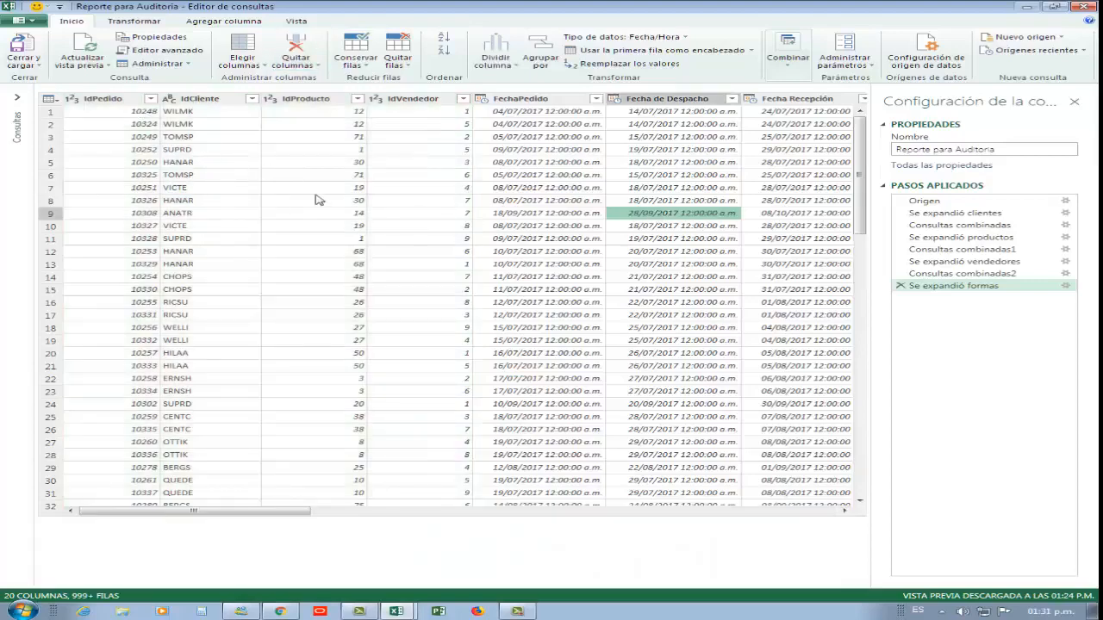
Remove the IdPedido, IdCliente, IdProducto and IdVendedor columns from Reporte para Auditoria and collapse the queries list.
click(115, 101)
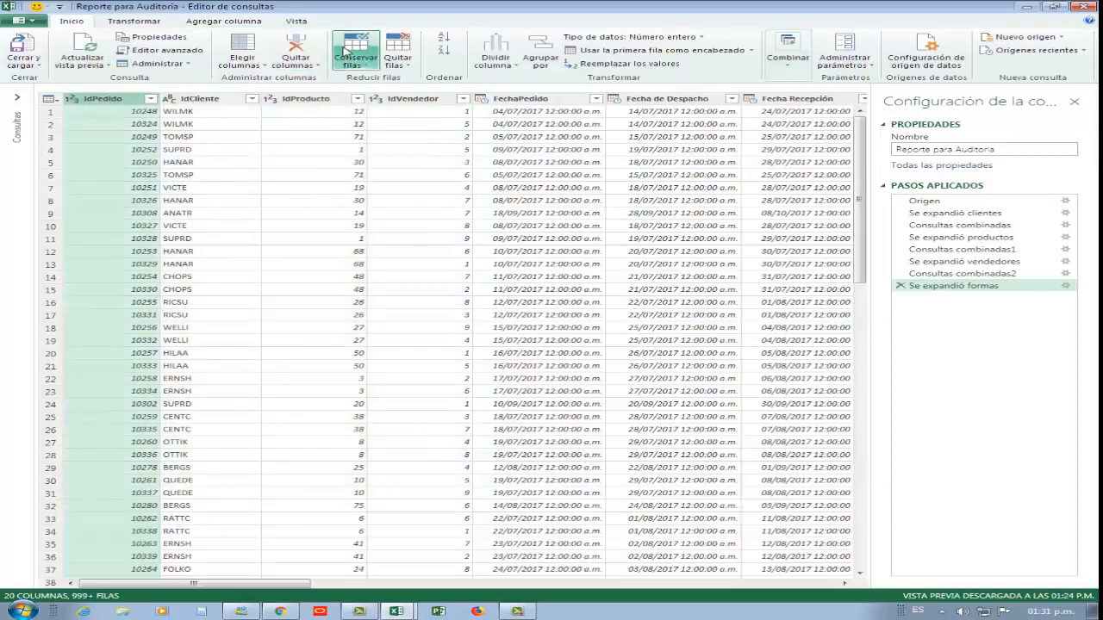
click(308, 65)
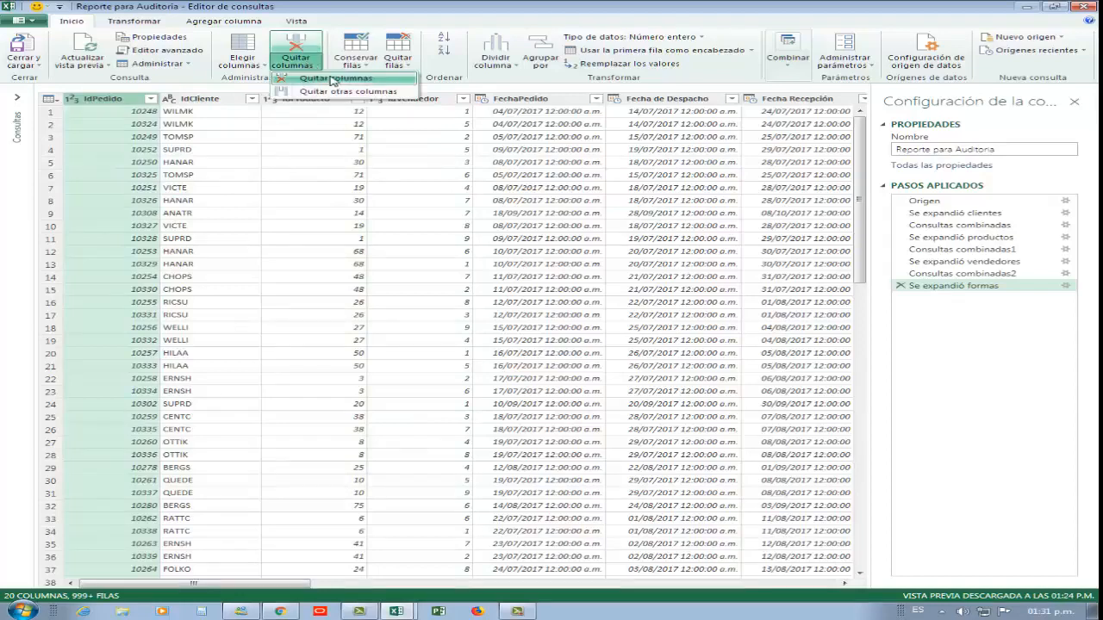
click(332, 78)
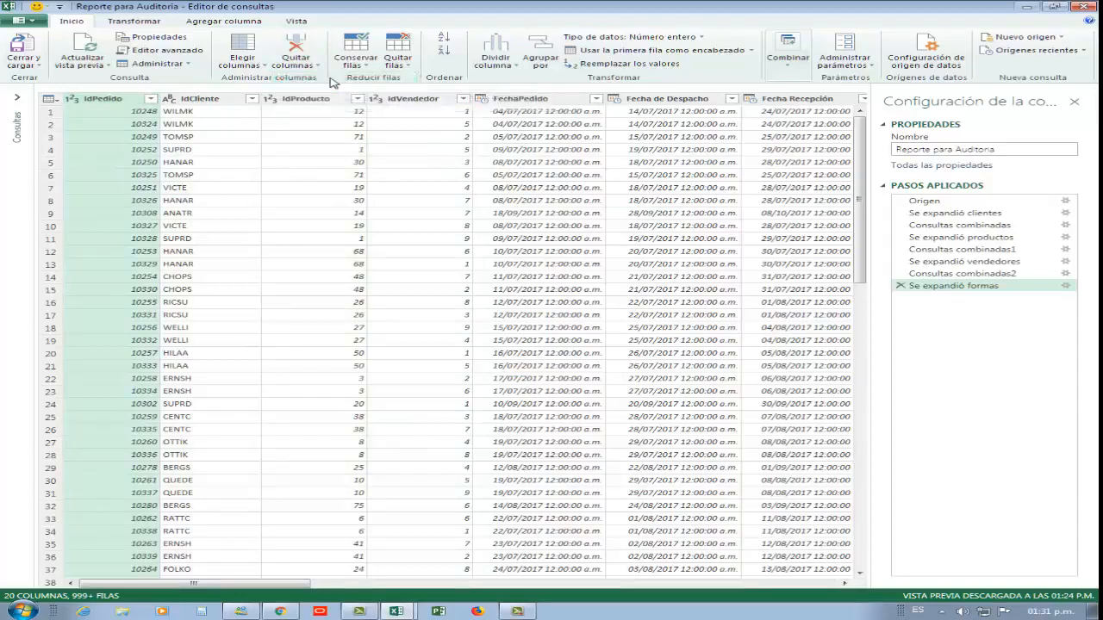
click(224, 151)
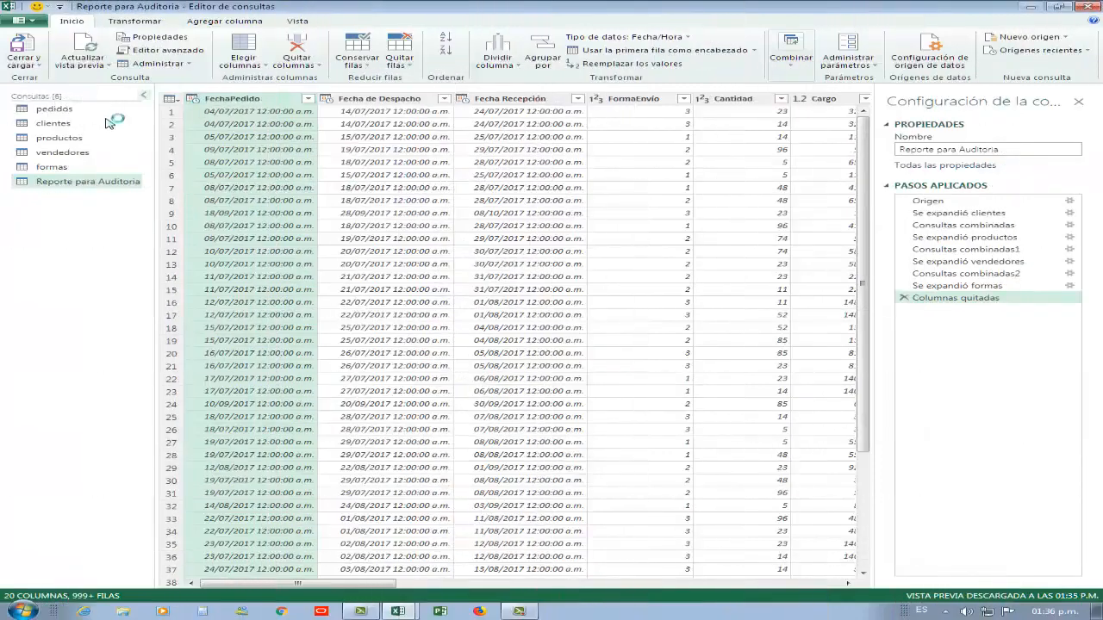
click(143, 97)
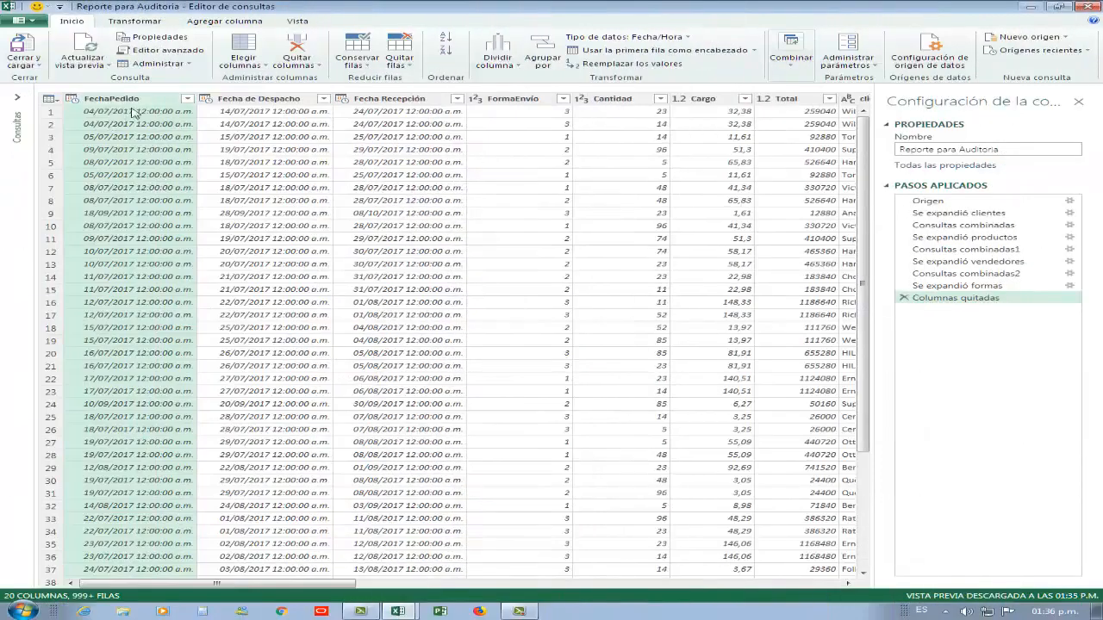
Remove the Fecha de Despacho, Fecha Recepción and FormaEnvío columns from the query.
click(263, 101)
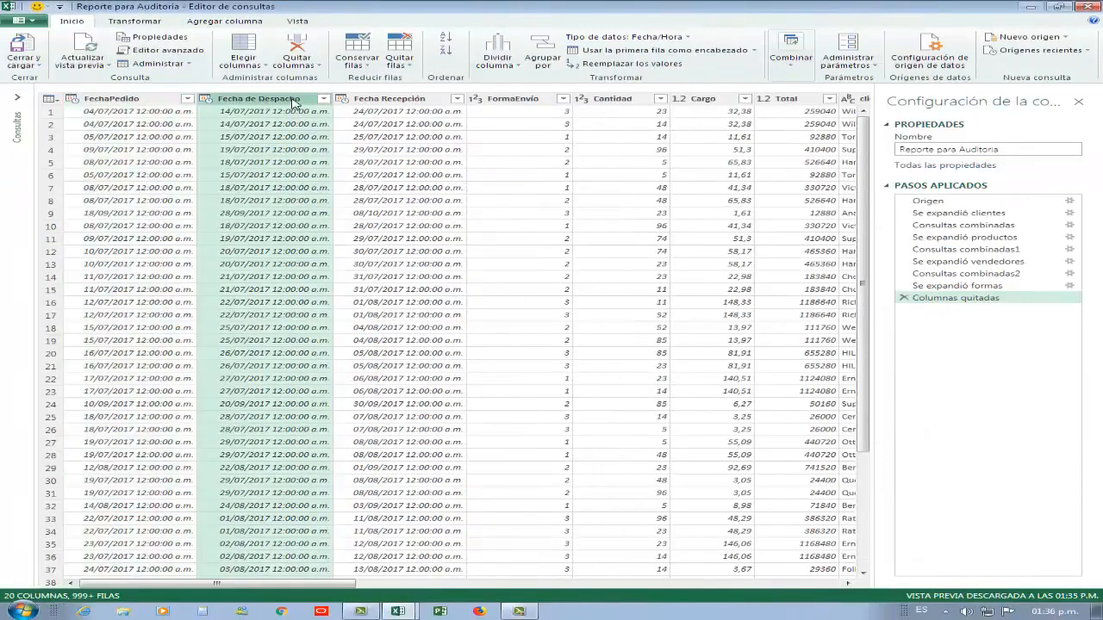
ctrl+click(411, 103)
ctrl+click(536, 101)
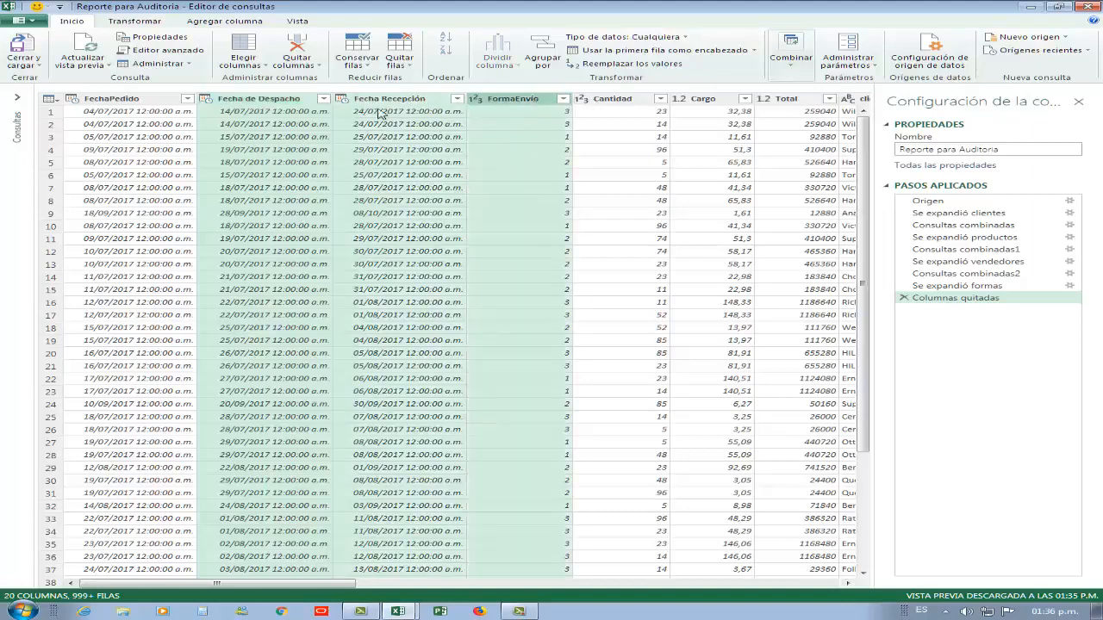
click(314, 67)
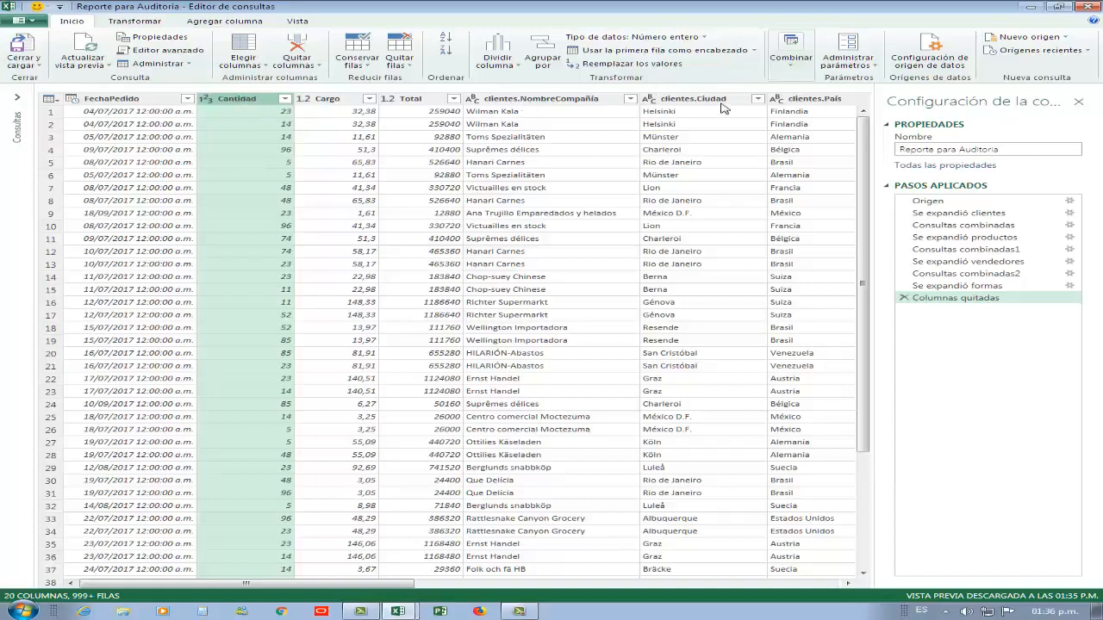
Move the productos.NombreProducto column so it directly follows FechaPedido.
click(849, 584)
click(850, 584)
click(850, 584)
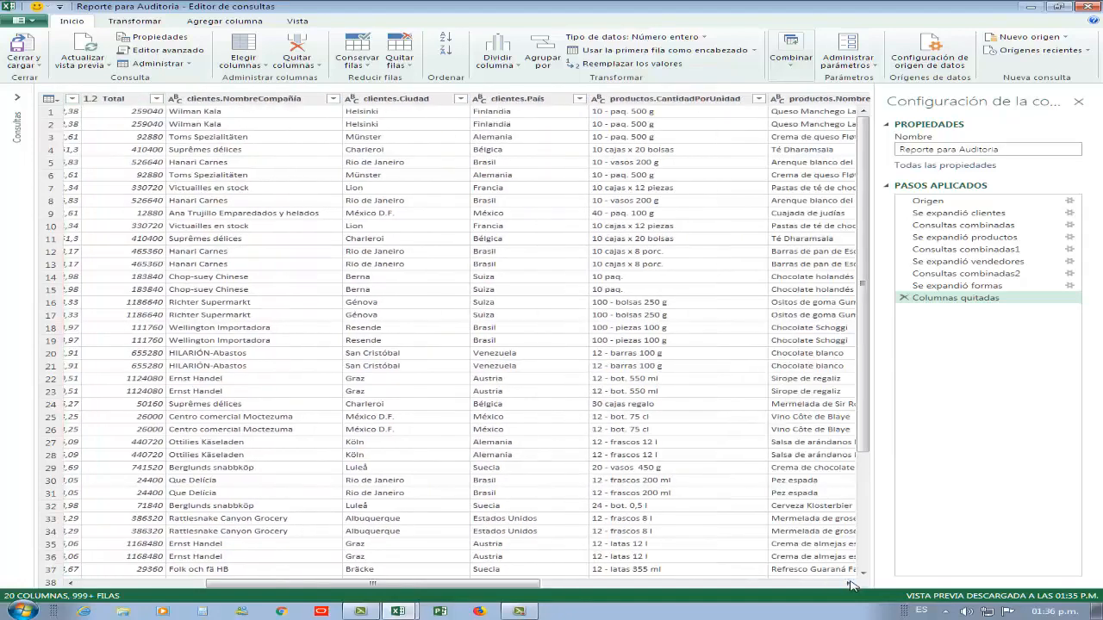
click(849, 584)
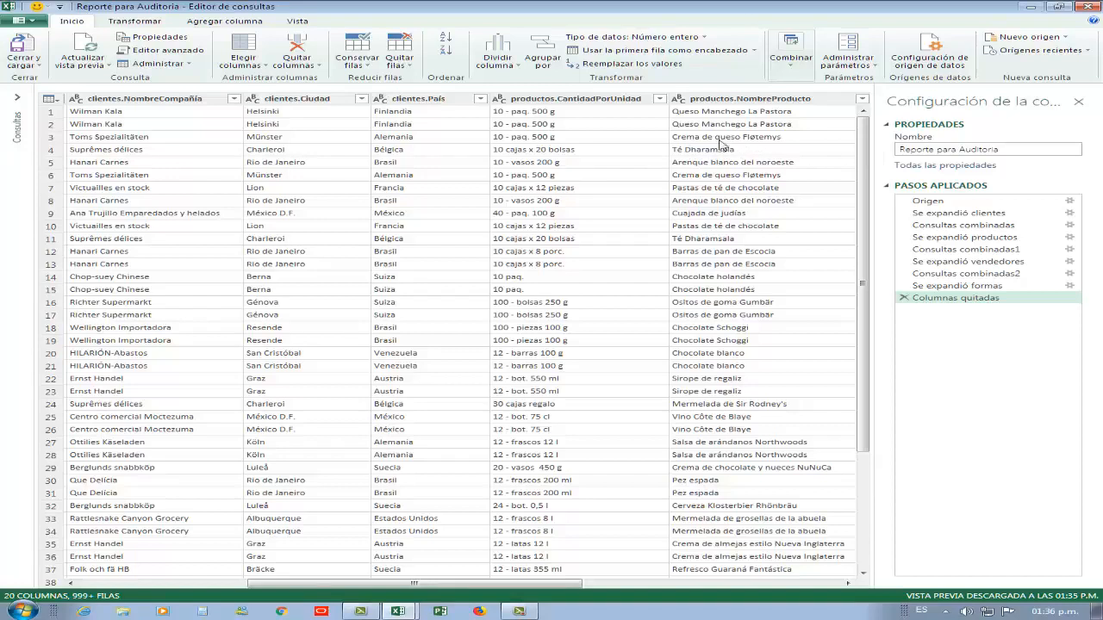
click(764, 101)
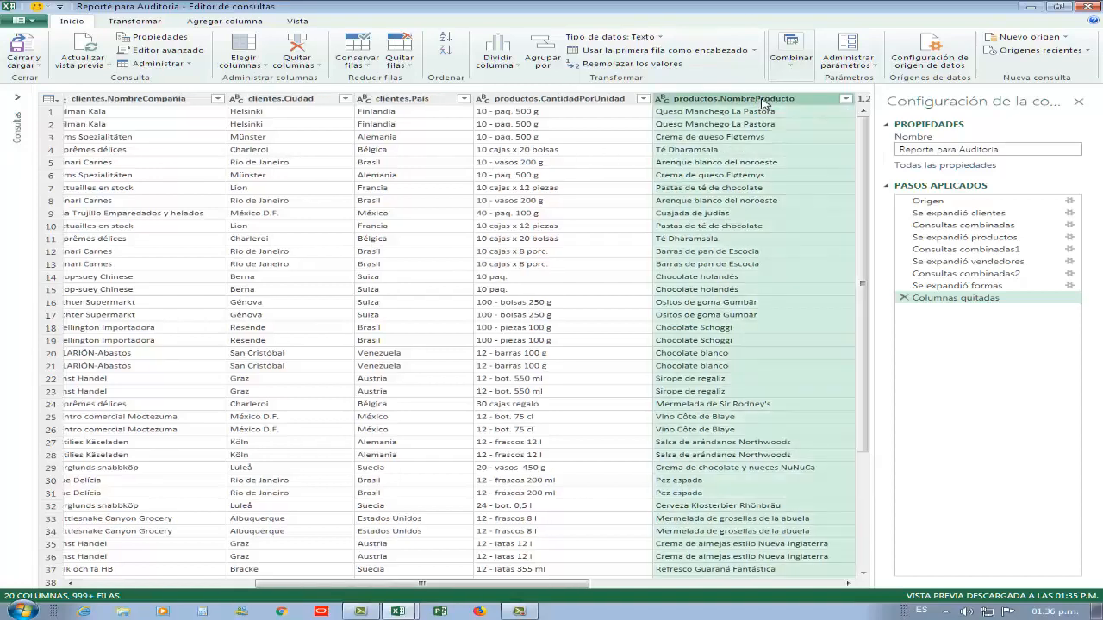
drag(764, 100, 216, 104)
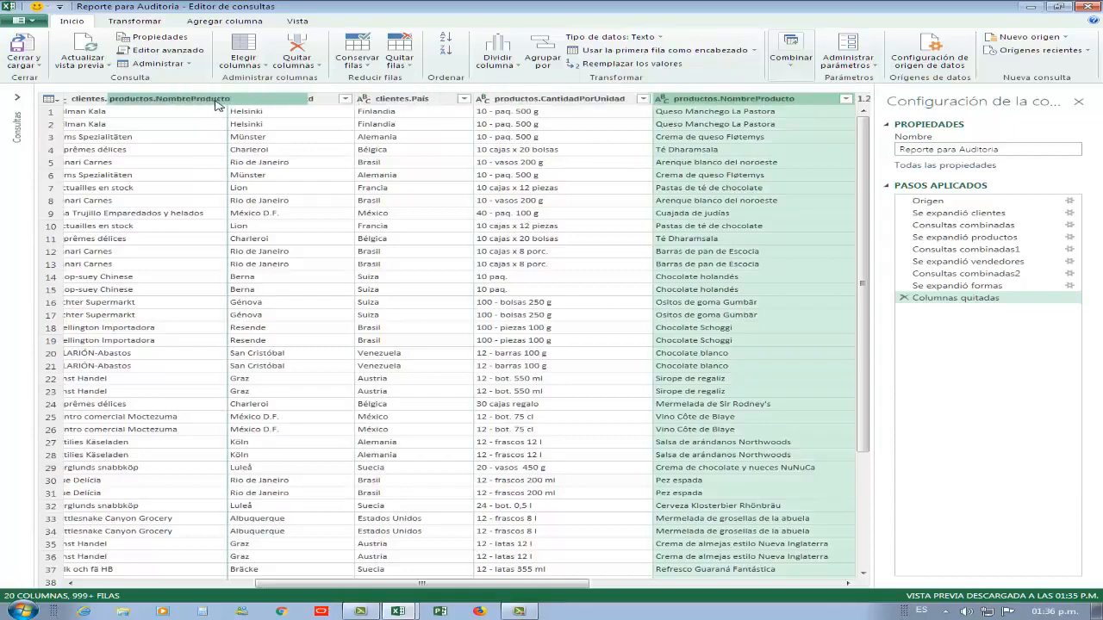
drag(118, 97, 258, 102)
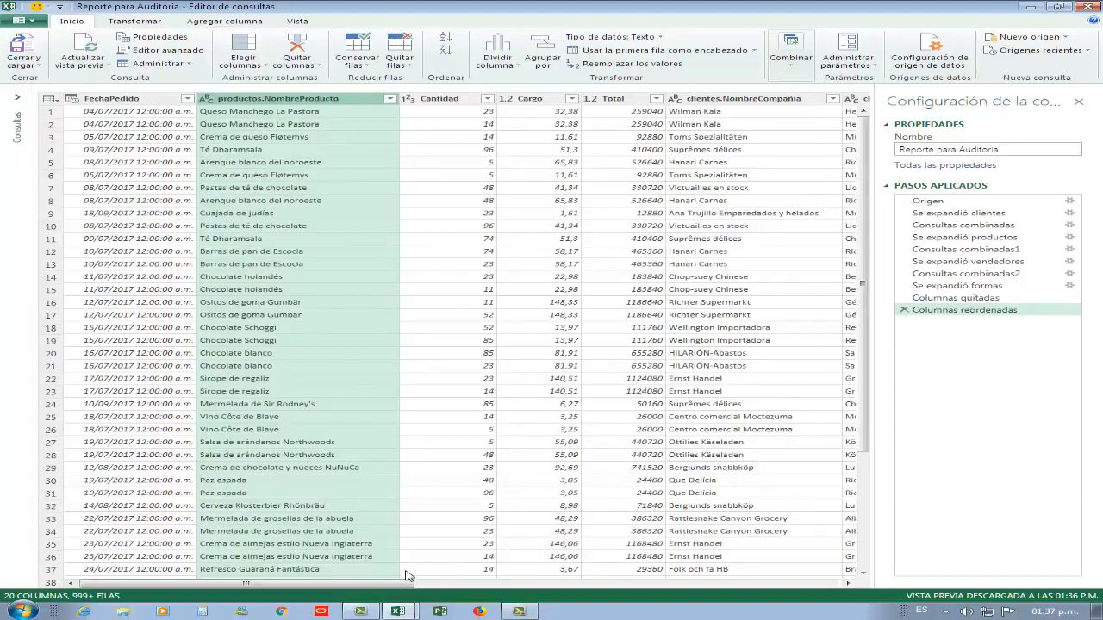
Move productos.CantidadPorUnidad directly after productos.NombreProducto, and productos.PrecioUnidad directly after productos.CantidadPorUnidad.
drag(362, 586, 657, 589)
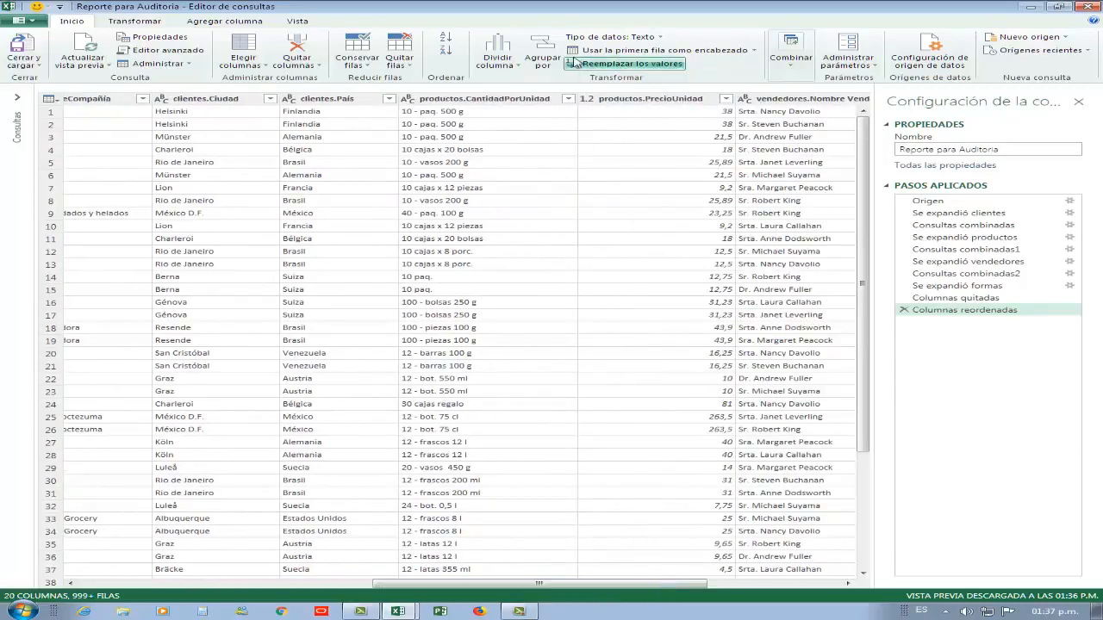
drag(510, 102, 238, 90)
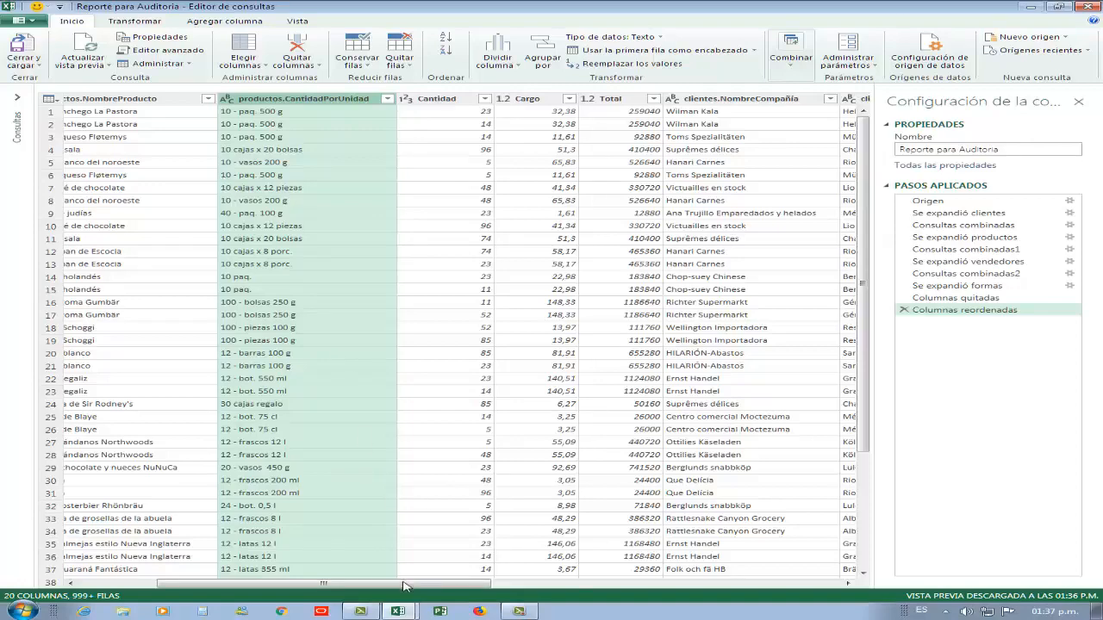
drag(405, 586, 441, 588)
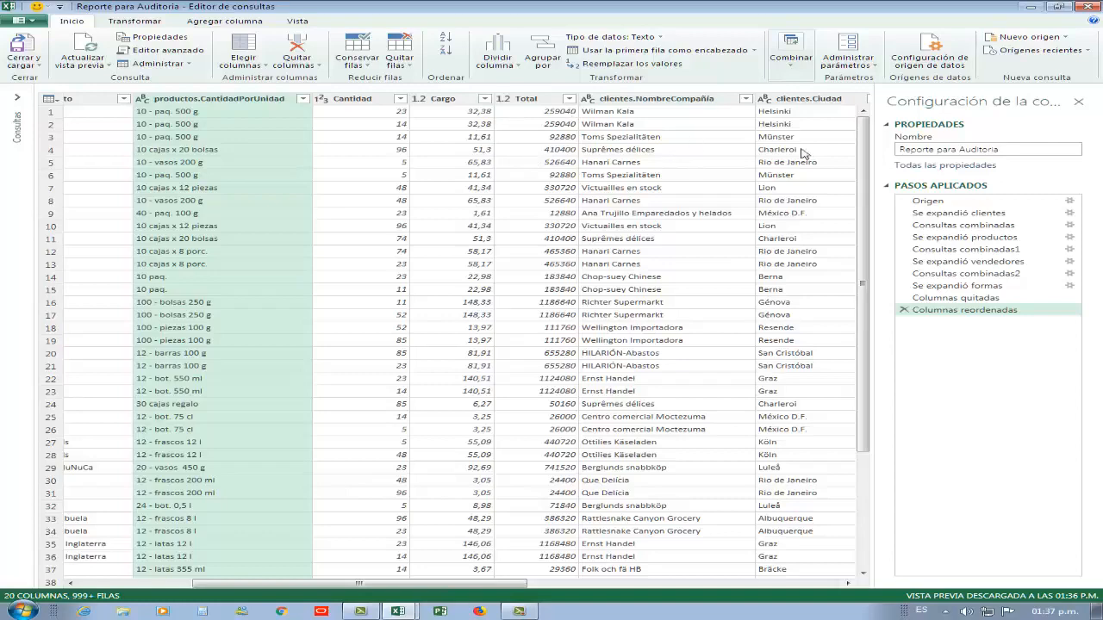
click(851, 585)
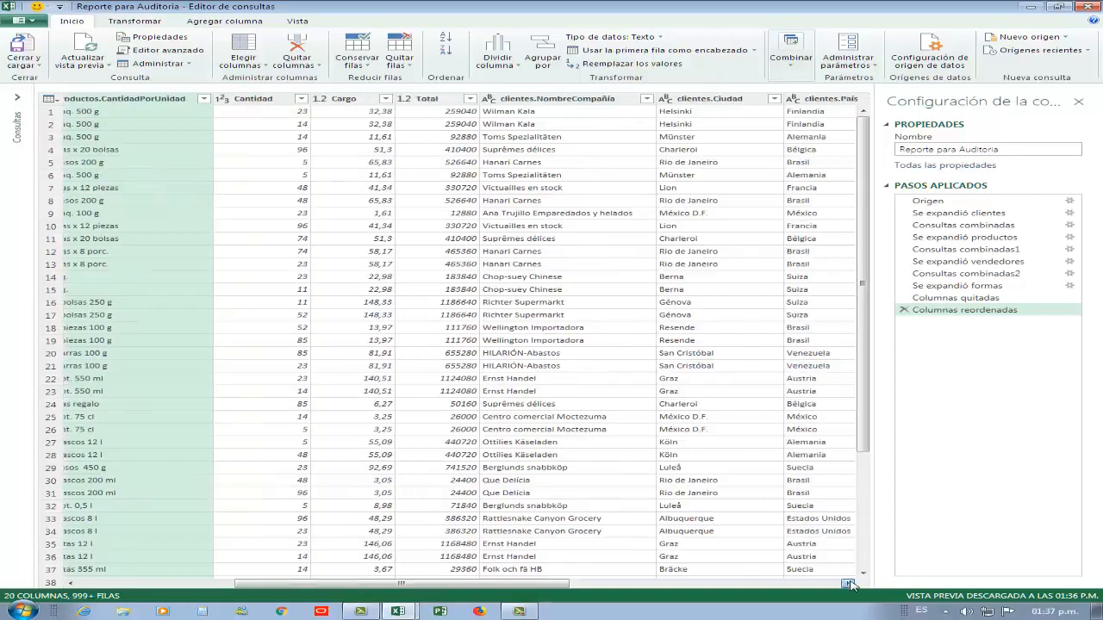
click(850, 585)
click(850, 585)
click(850, 585)
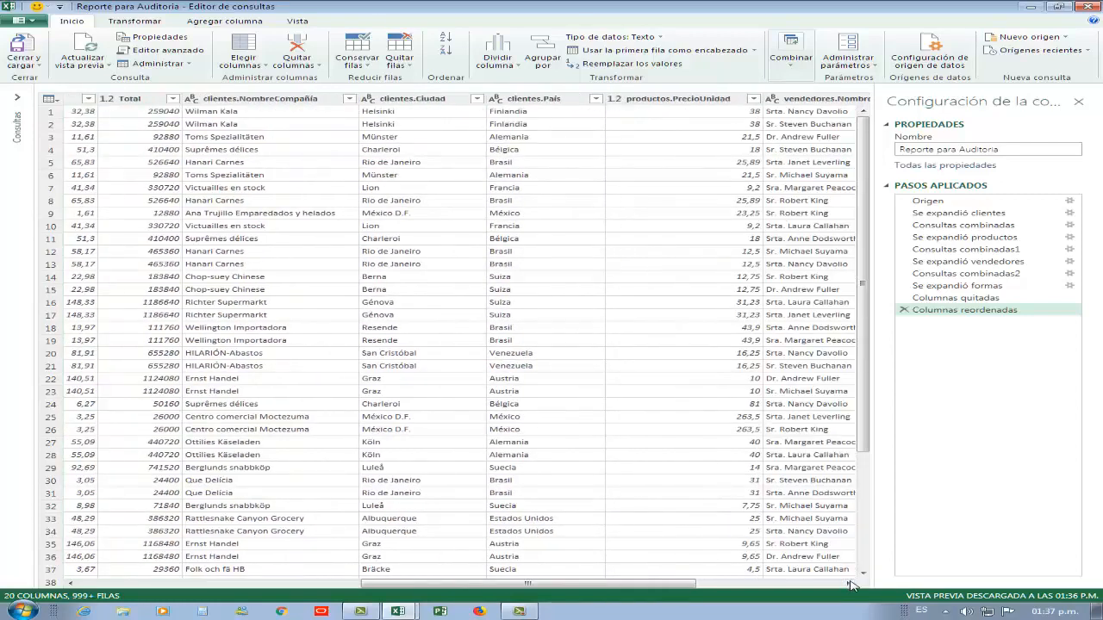
drag(702, 103, 379, 103)
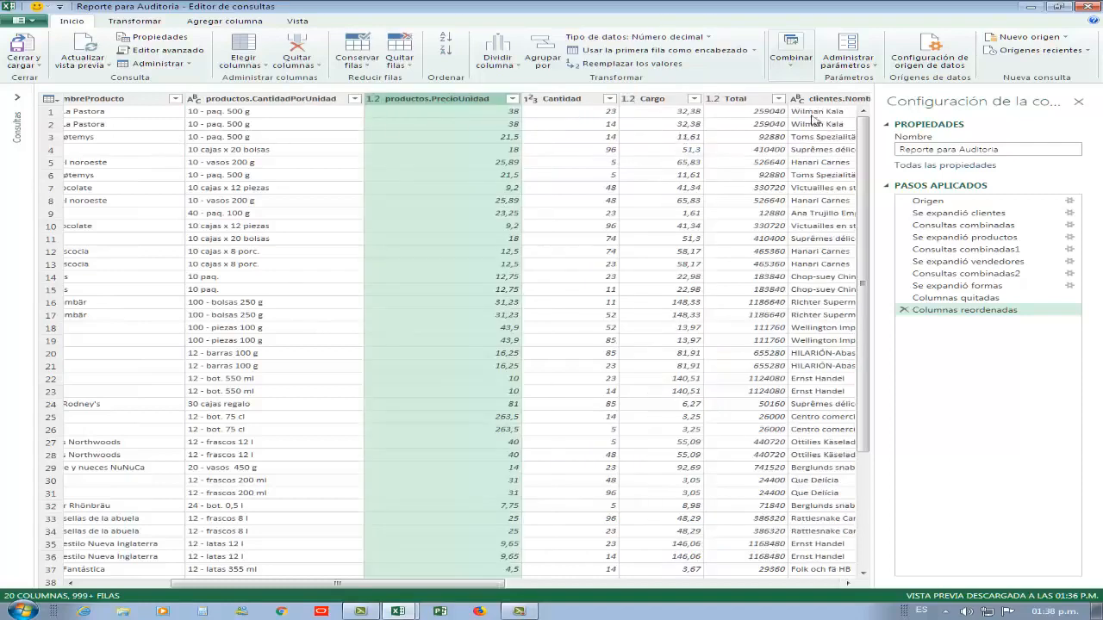
Close the query editor and load Reporte para Auditoria into the worksheet, closing the workbook queries pane.
drag(847, 584, 846, 586)
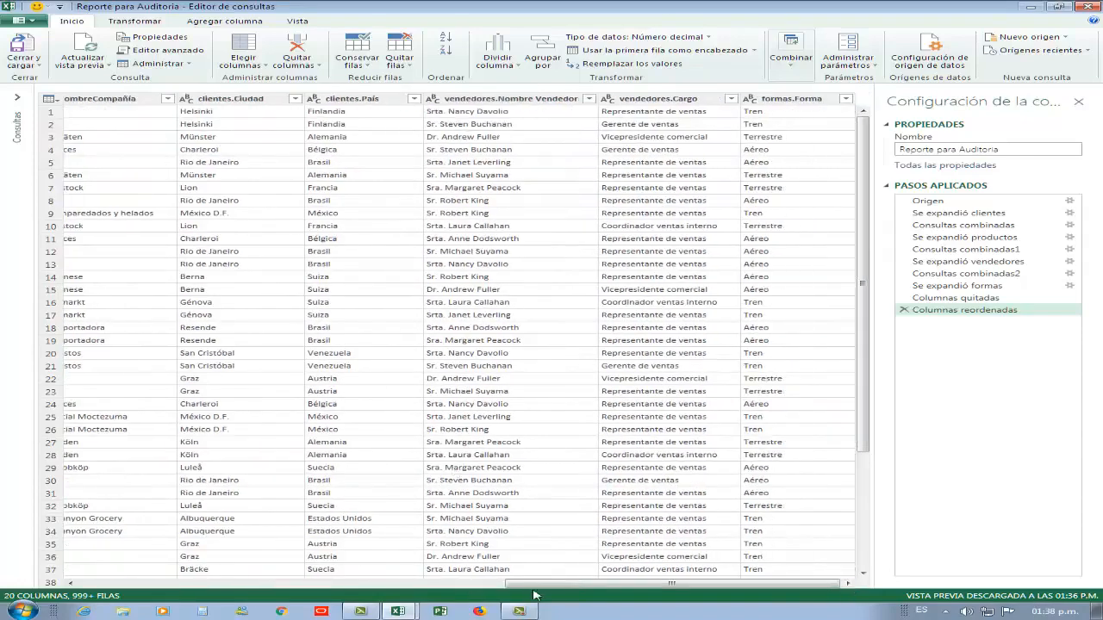
drag(534, 585, 144, 576)
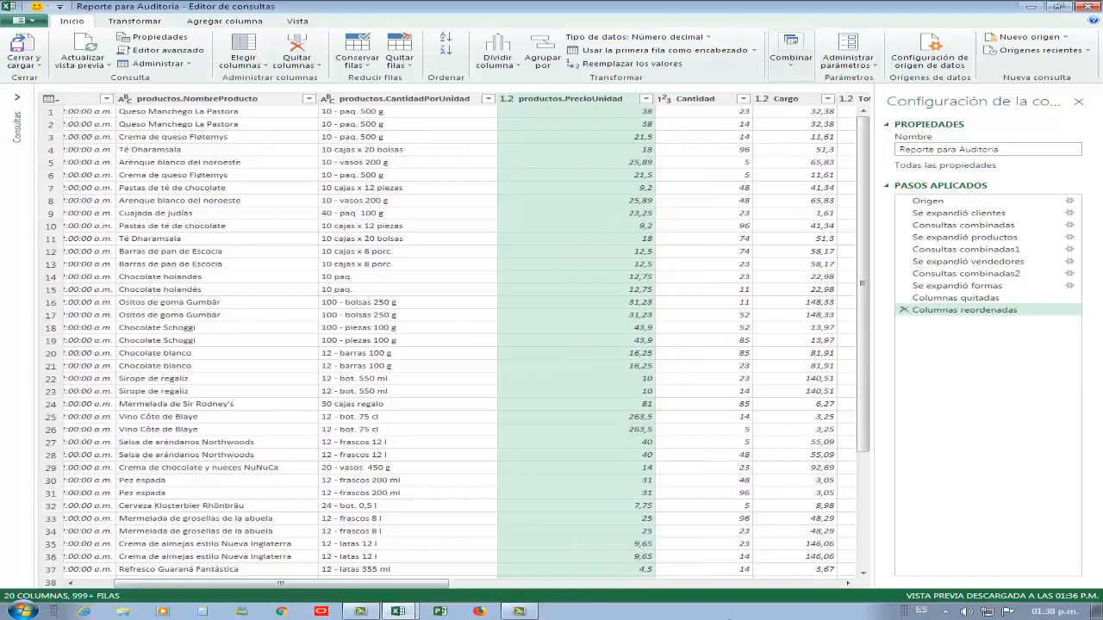
click(38, 65)
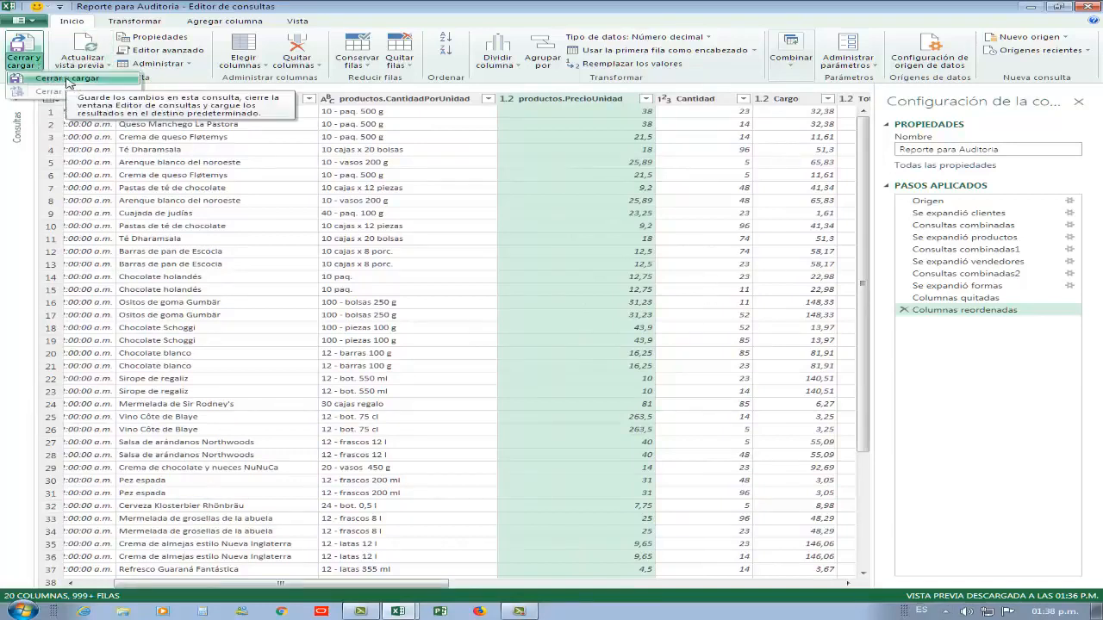
click(68, 78)
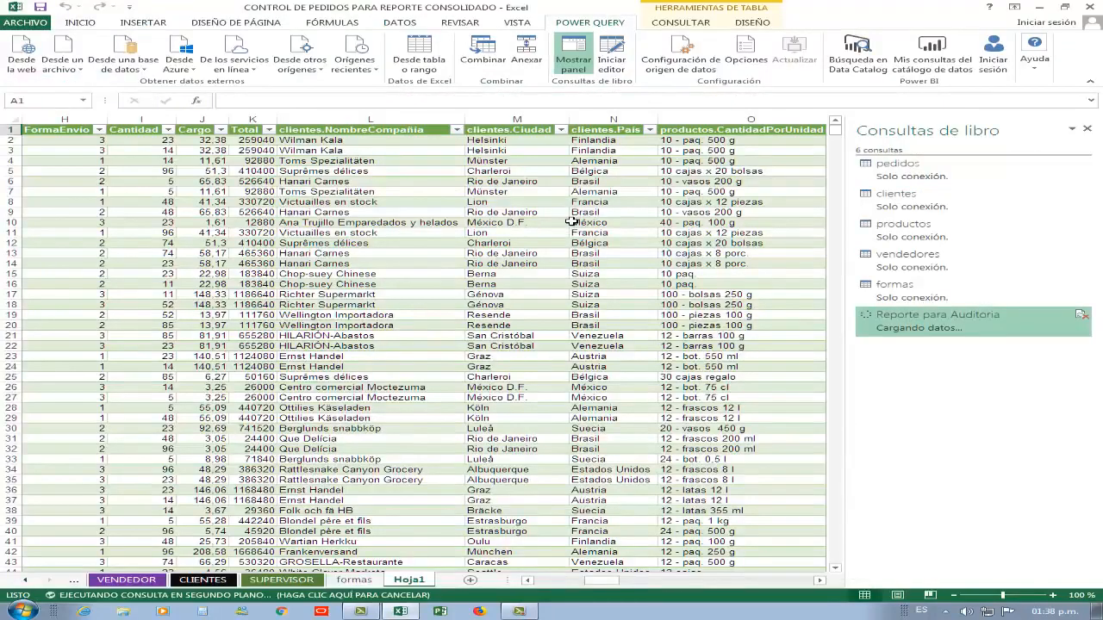
click(1085, 130)
click(517, 232)
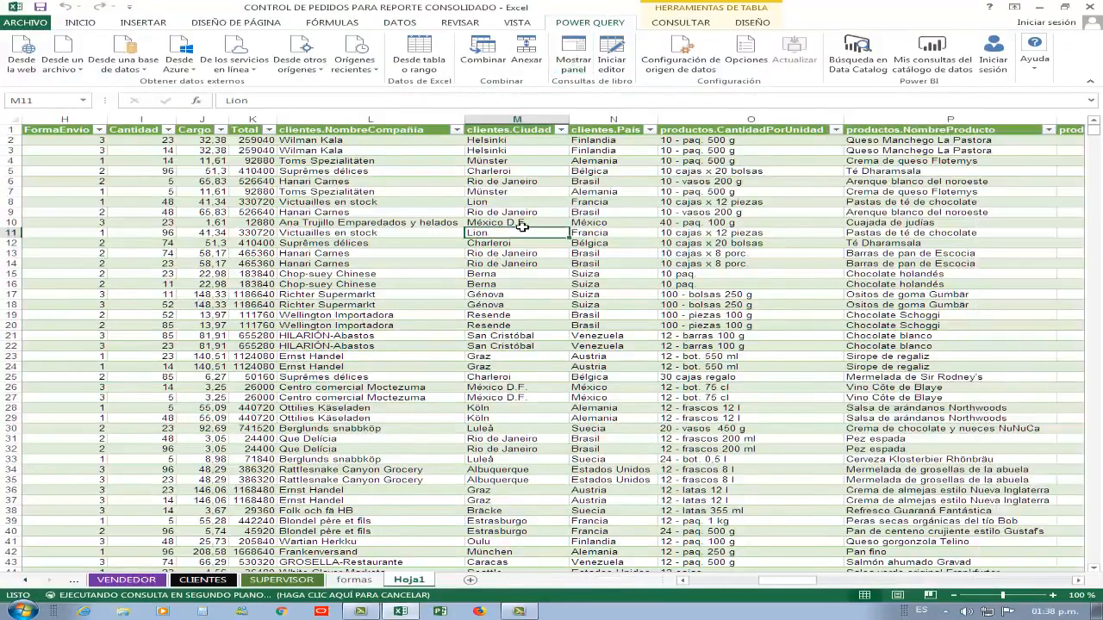
Check the columns requested by the audit department on the DATOS DEL REPORTE sheet, and return to the report on Hoja1.
ctrl+scroll(522, 226, down, 3)
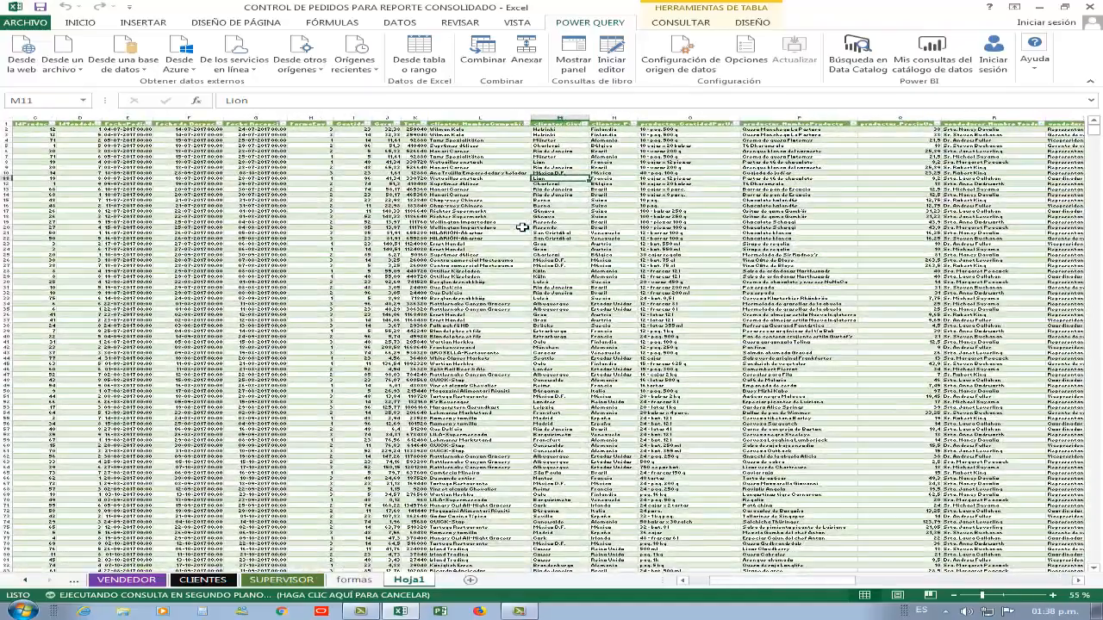
ctrl+scroll(522, 227, up, 3)
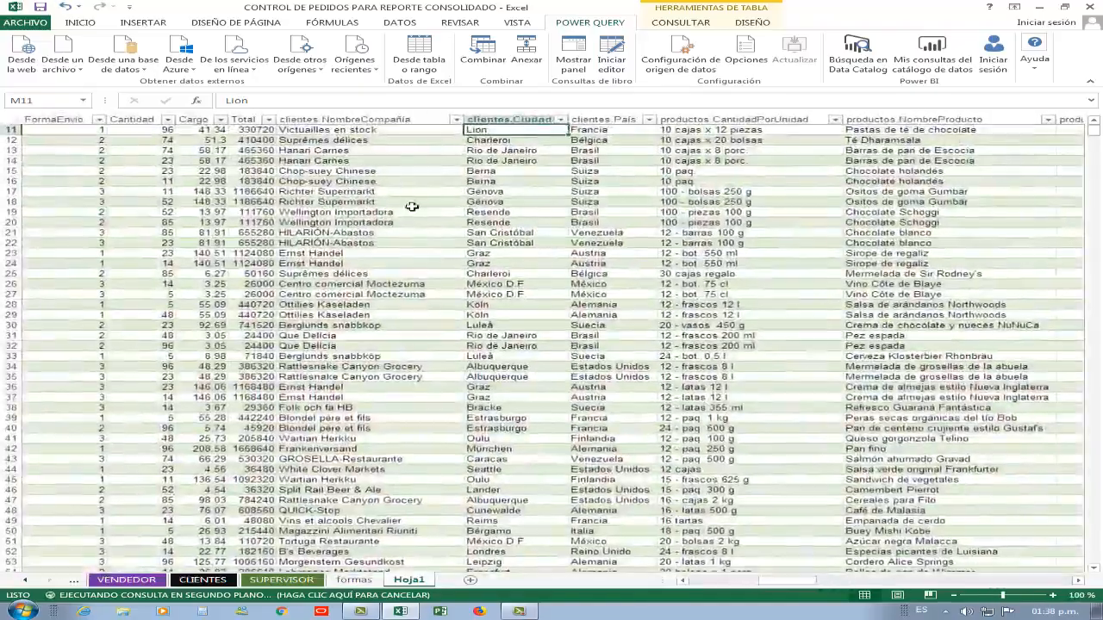
click(371, 201)
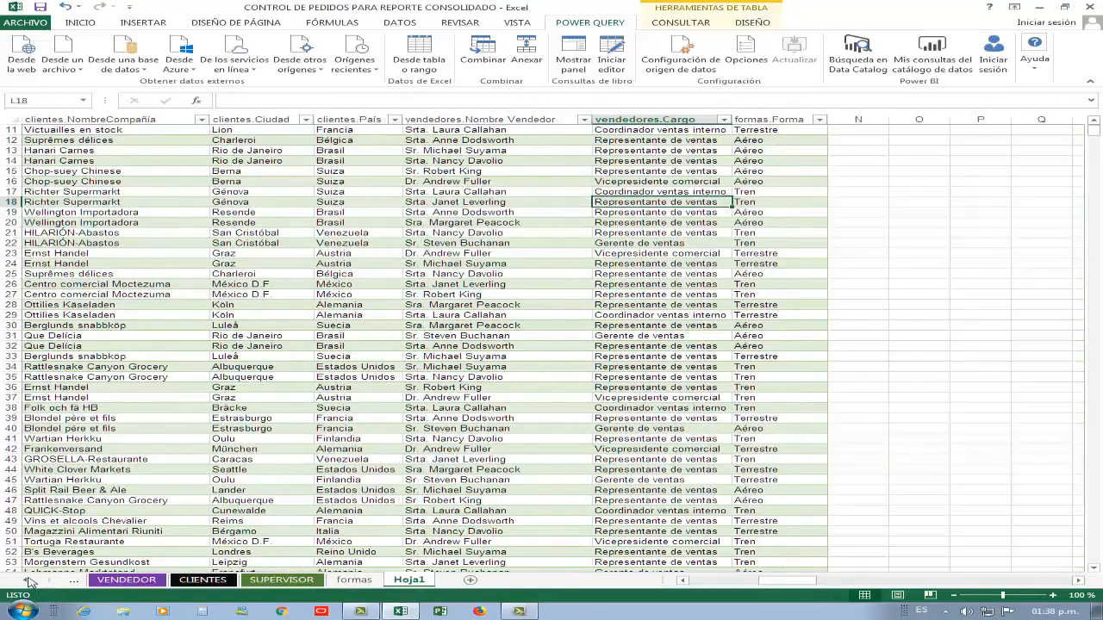
click(31, 582)
click(30, 583)
click(30, 583)
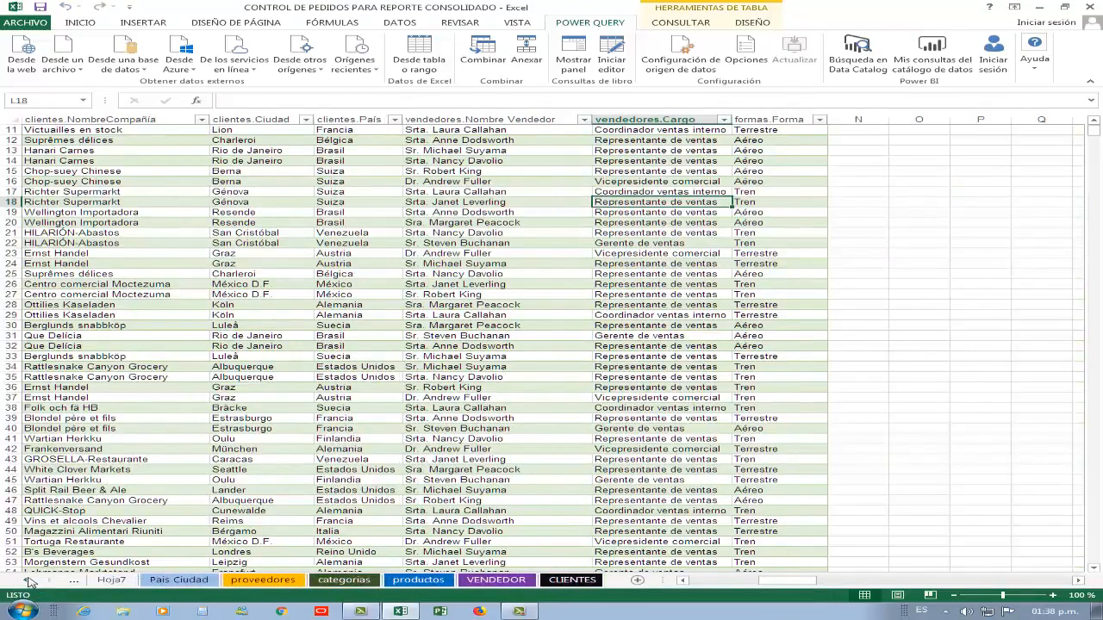
click(30, 582)
click(153, 579)
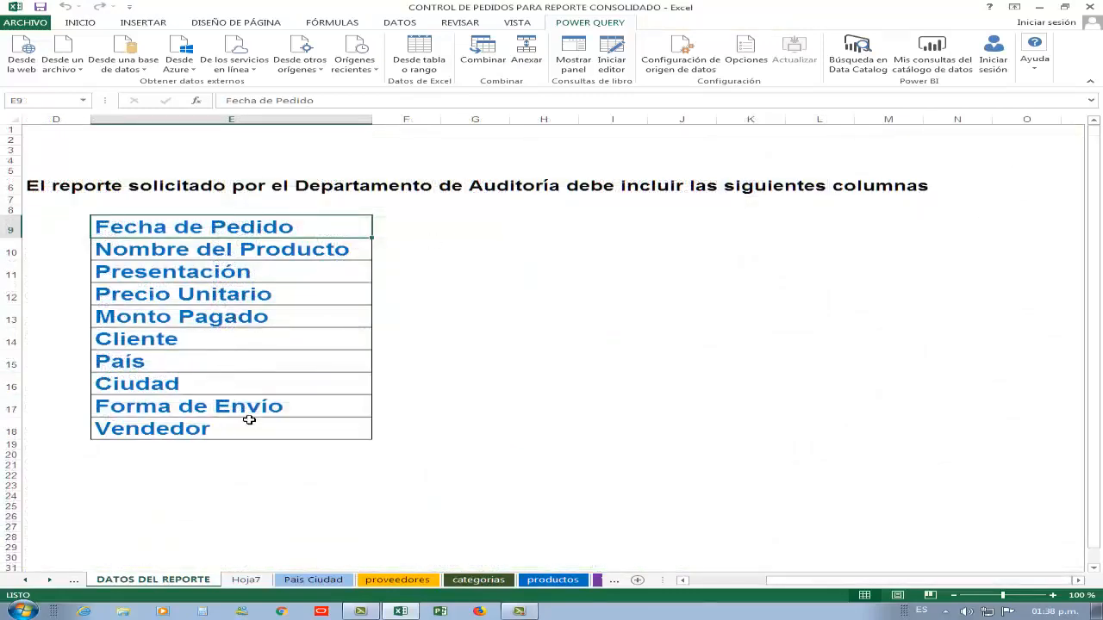
click(52, 579)
click(51, 579)
click(51, 580)
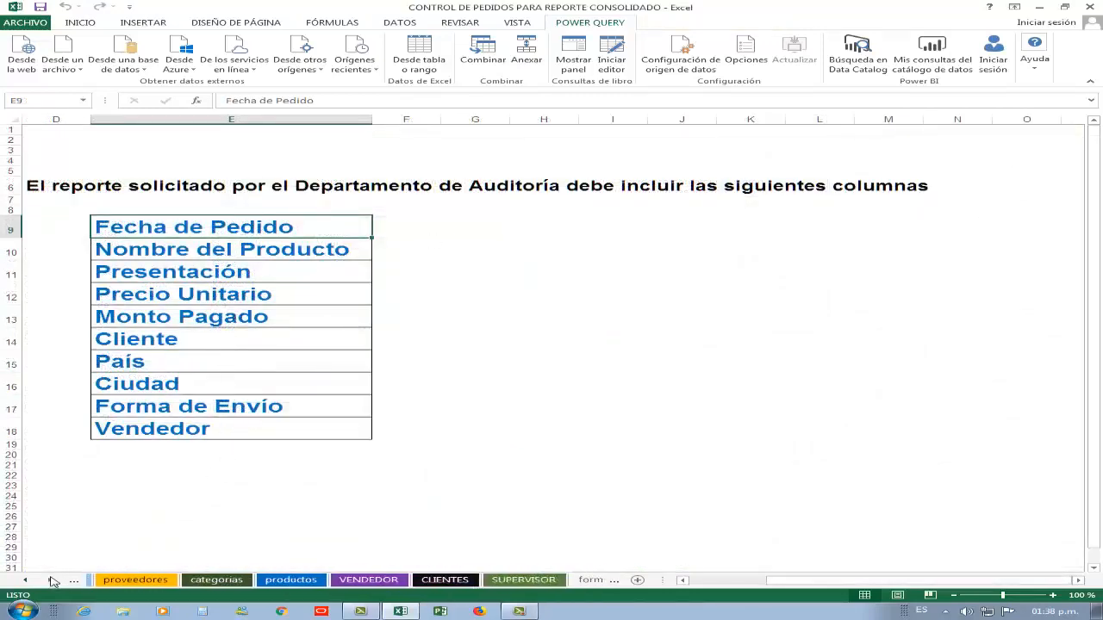
click(51, 580)
click(557, 580)
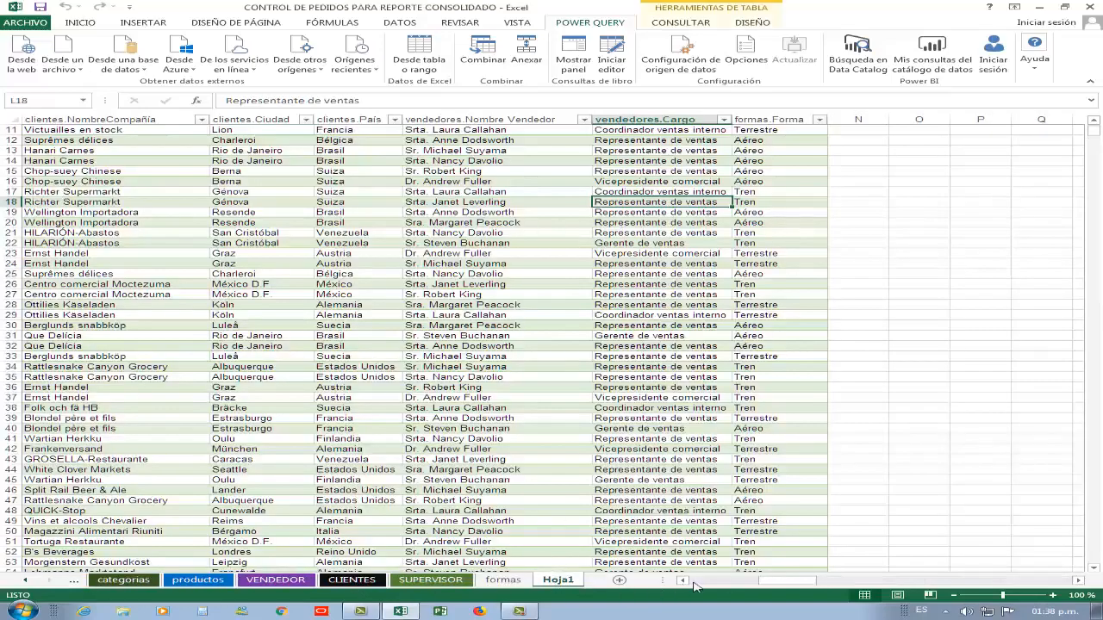
Narrow the productos.PrecioUnidad column of the report on Hoja1.
drag(687, 584, 687, 584)
scroll(305, 339, down, 6)
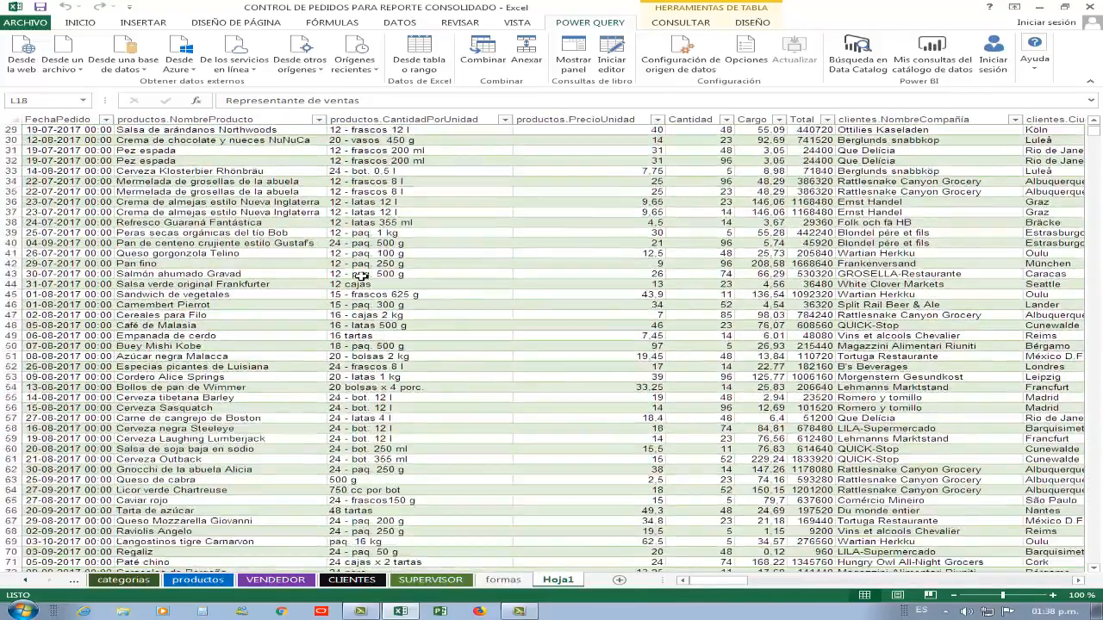
scroll(362, 274, up, 7)
scroll(361, 274, up, 2)
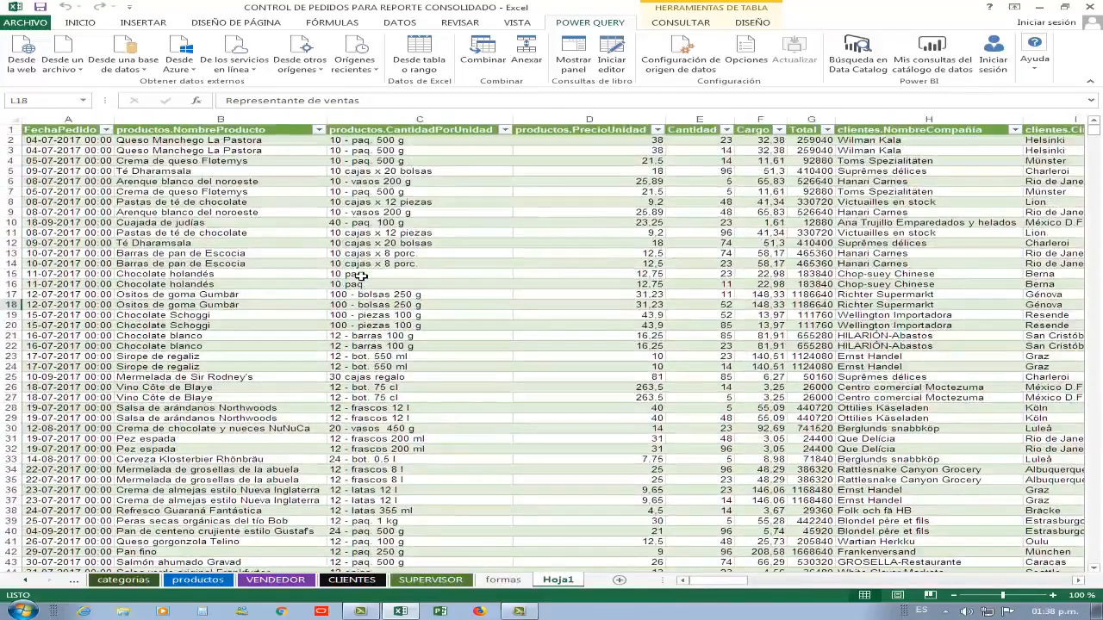
scroll(362, 274, down, 6)
scroll(362, 274, up, 6)
scroll(362, 274, down, 6)
scroll(361, 274, up, 6)
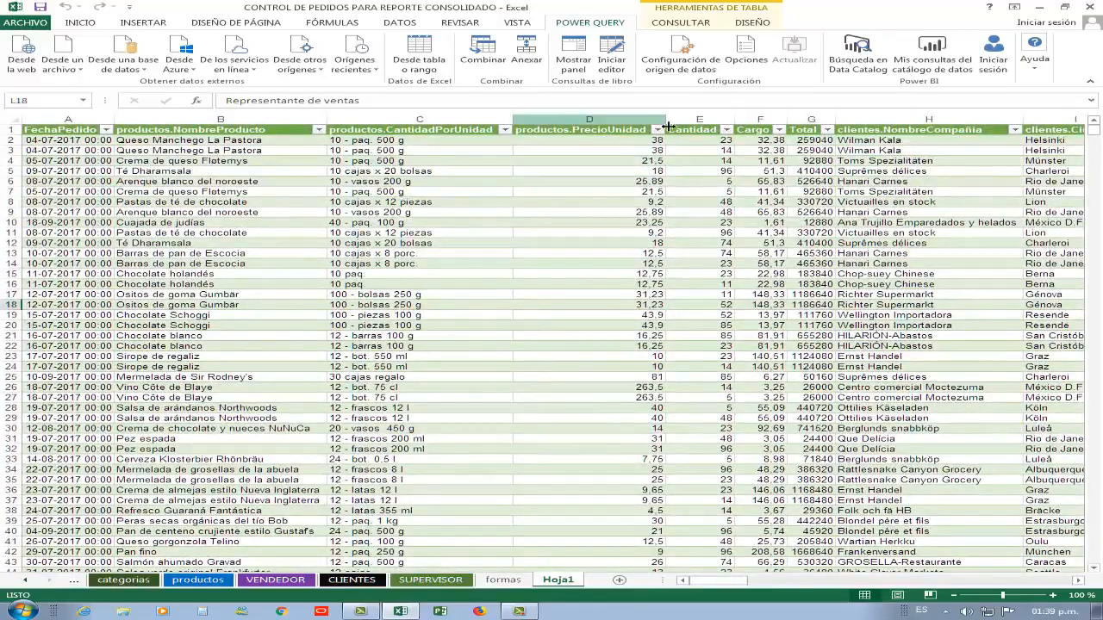
drag(671, 126, 585, 128)
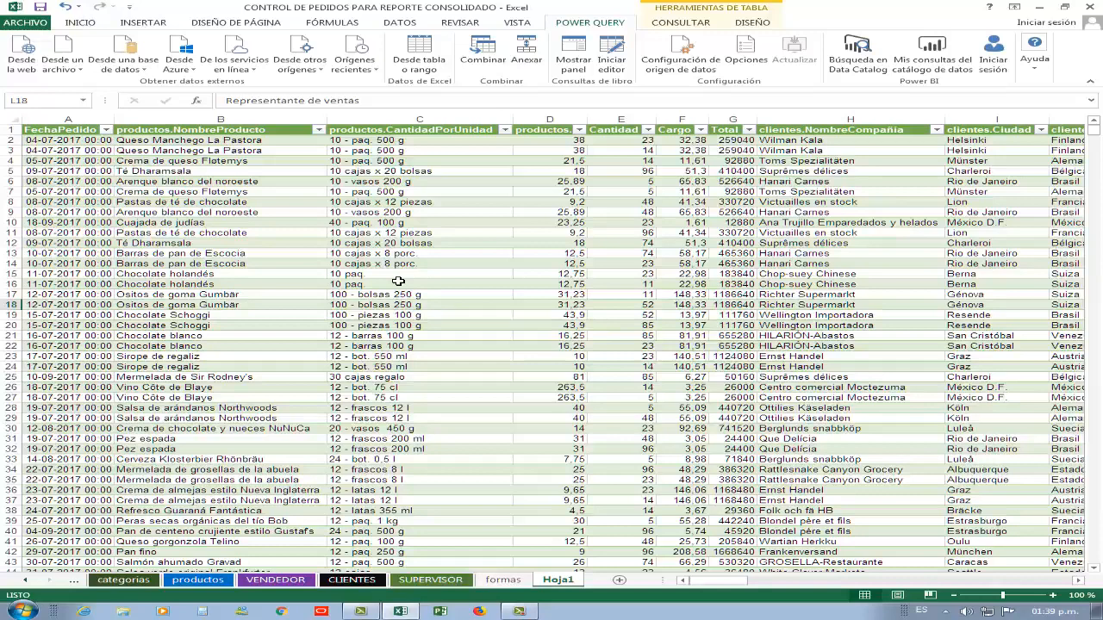
Narrow the productos.CantidadPorUnidad column and slightly widen the Total column of the report.
drag(512, 129, 474, 128)
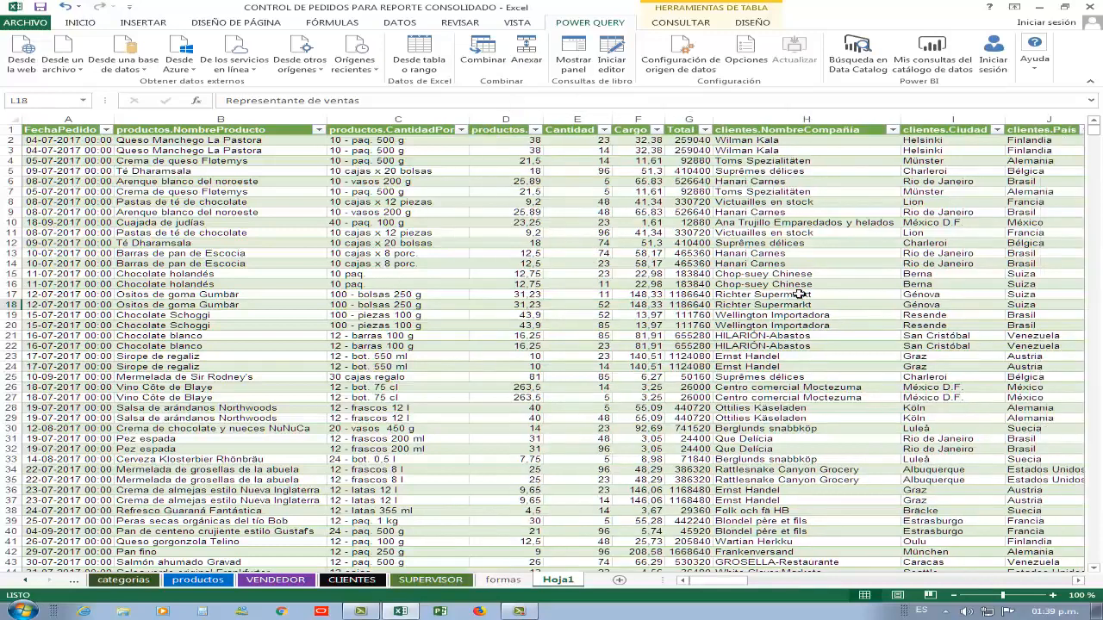
drag(712, 130, 727, 129)
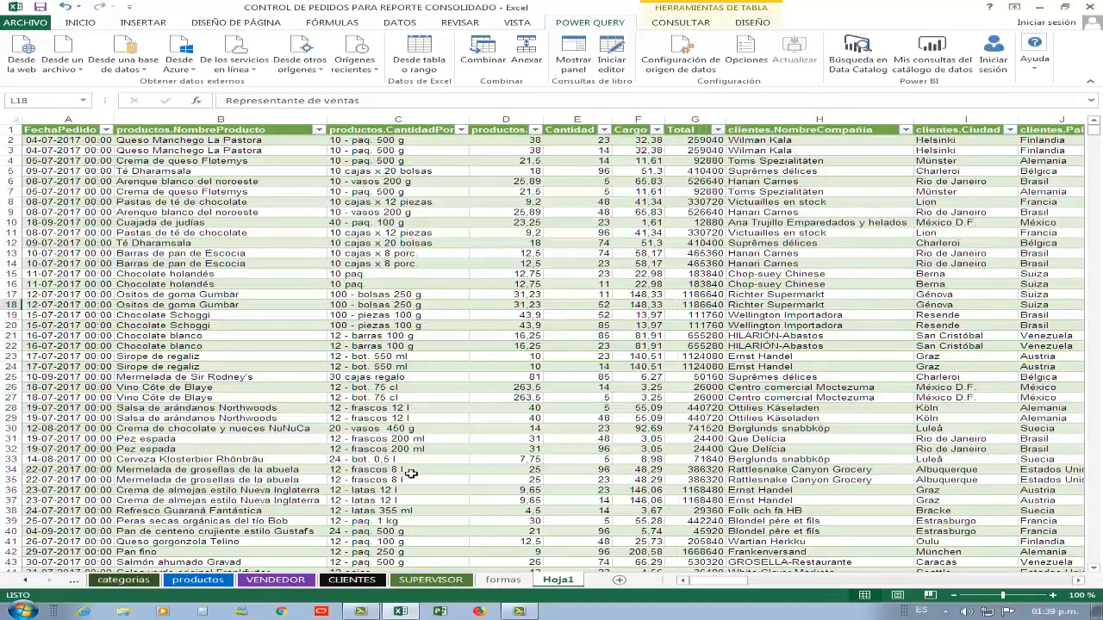
Refresh all data connections of the workbook from within the report table.
click(463, 226)
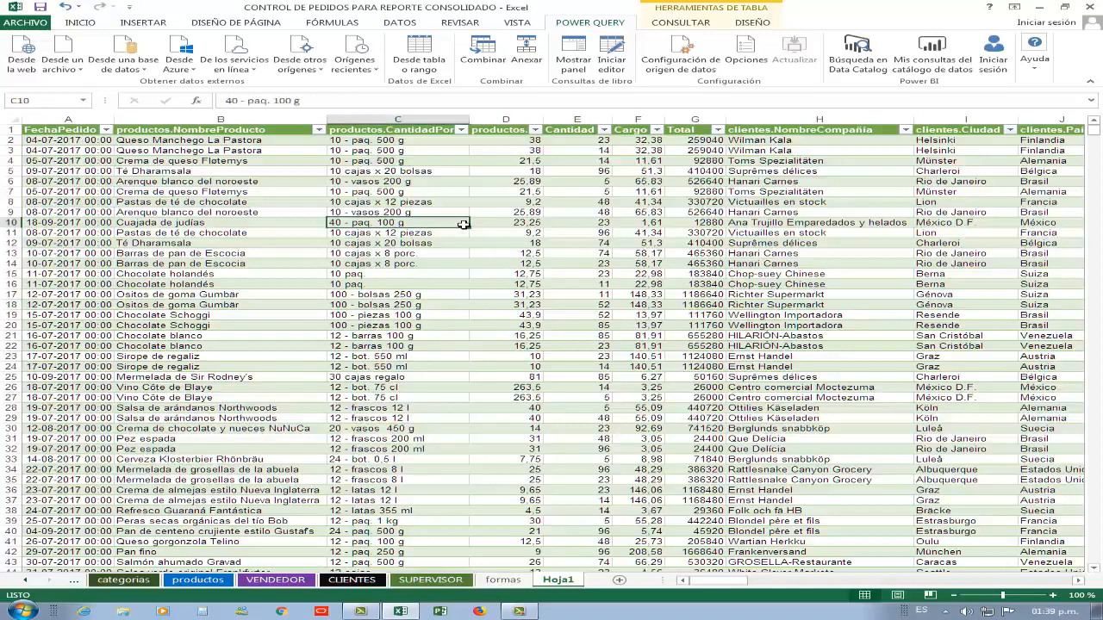
right_click(442, 230)
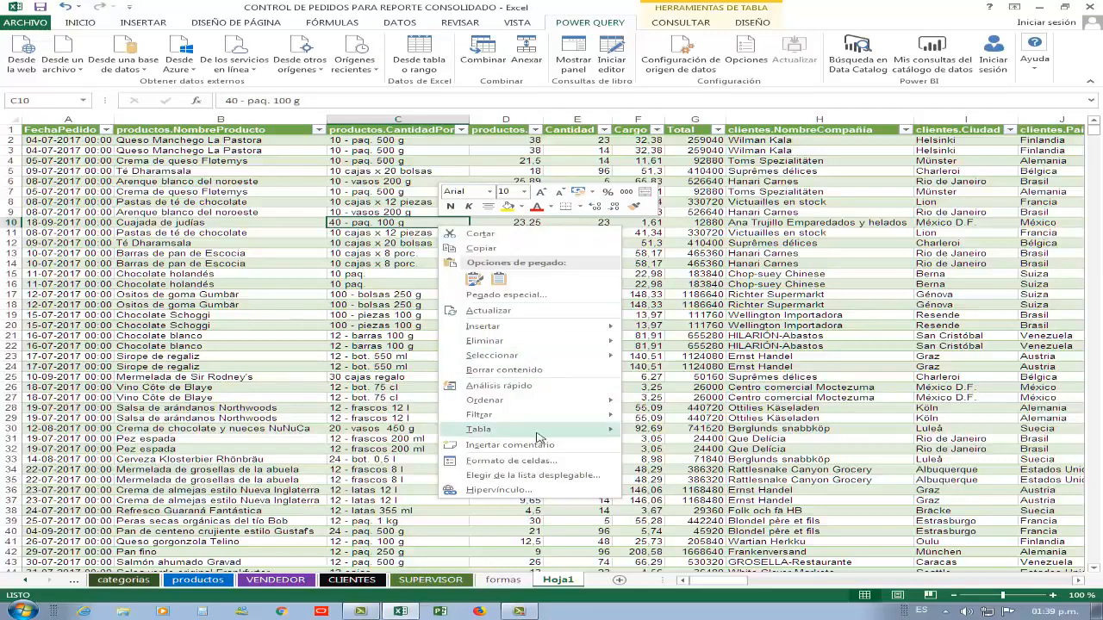
mouse_move(539, 438)
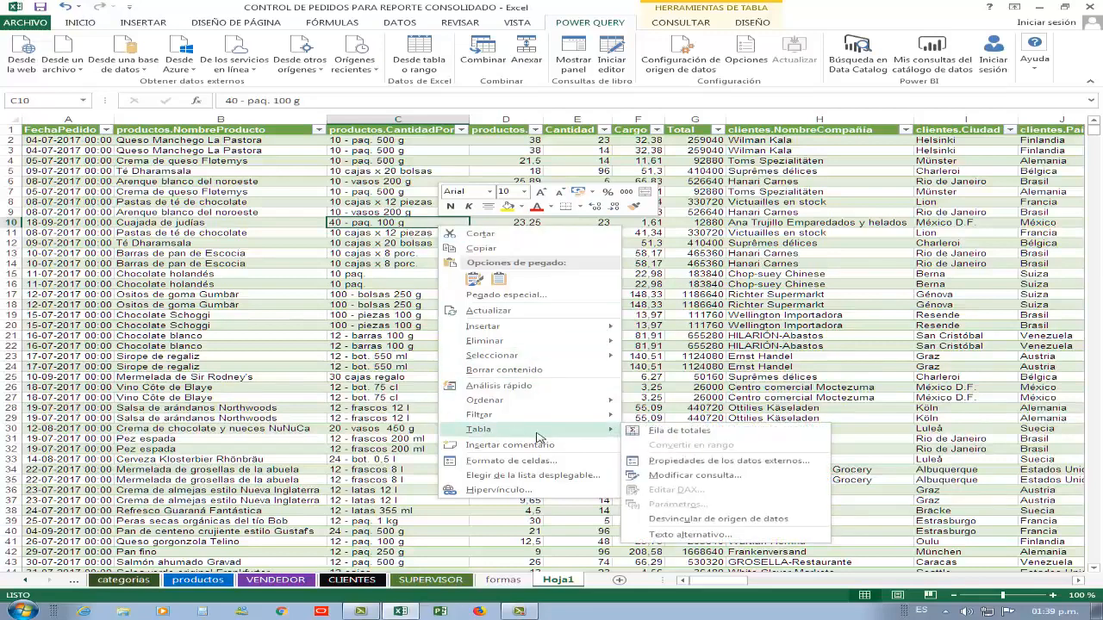
click(243, 252)
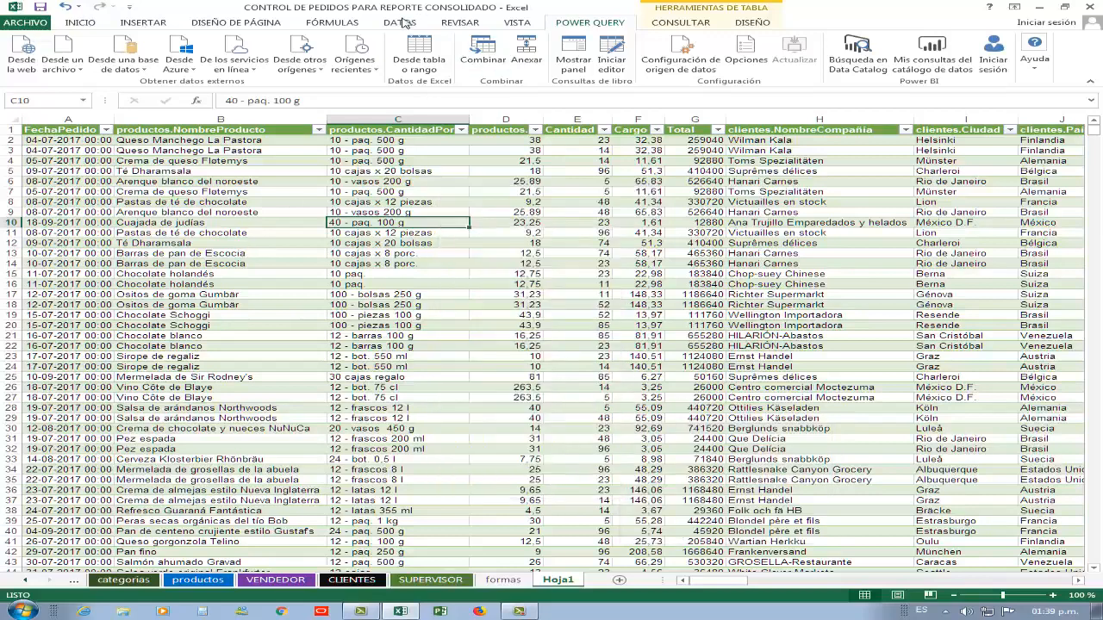
click(401, 22)
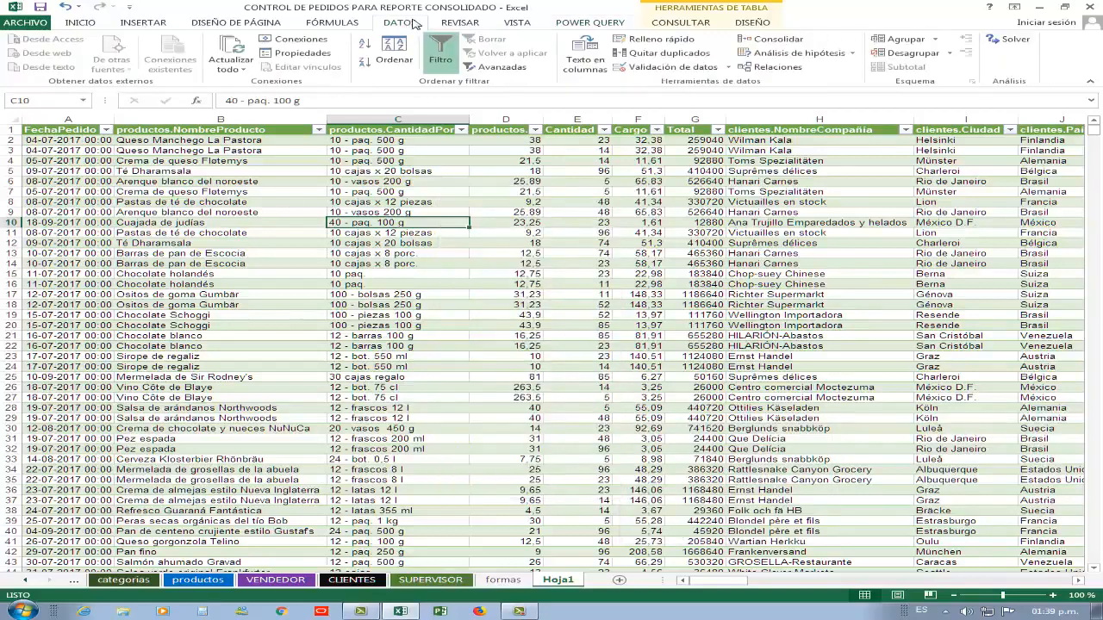
click(238, 52)
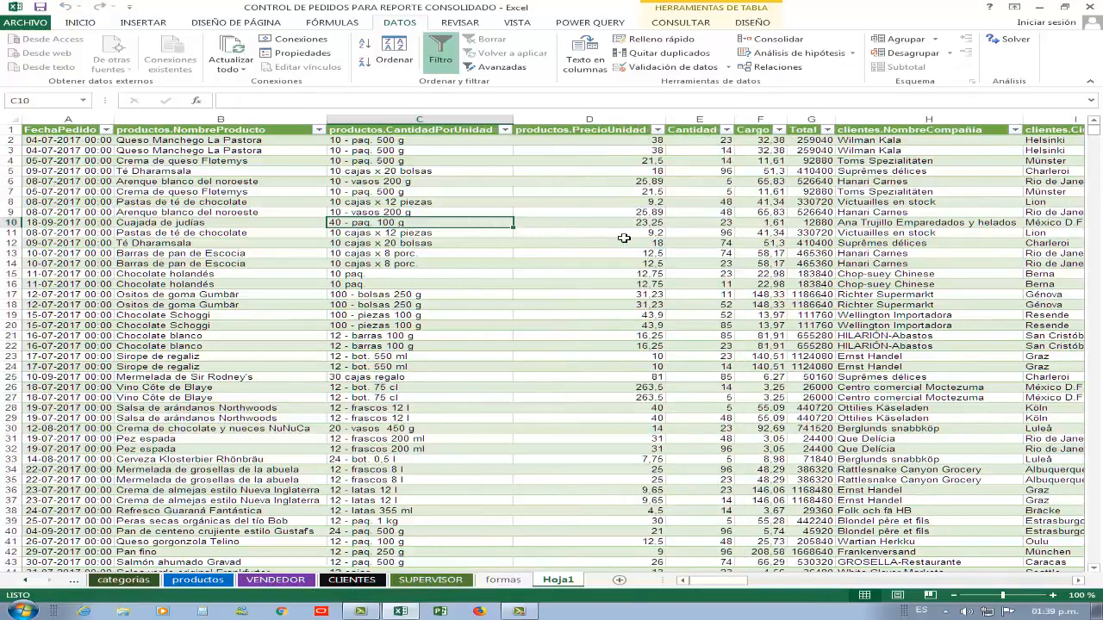
Review the refreshed report, going across all columns from FechaPedido to formas.Forma and down through its rows.
key(Right)
key(Right)
key(Right)
key(Right)
key(Right)
key(Right)
key(Right)
key(Right)
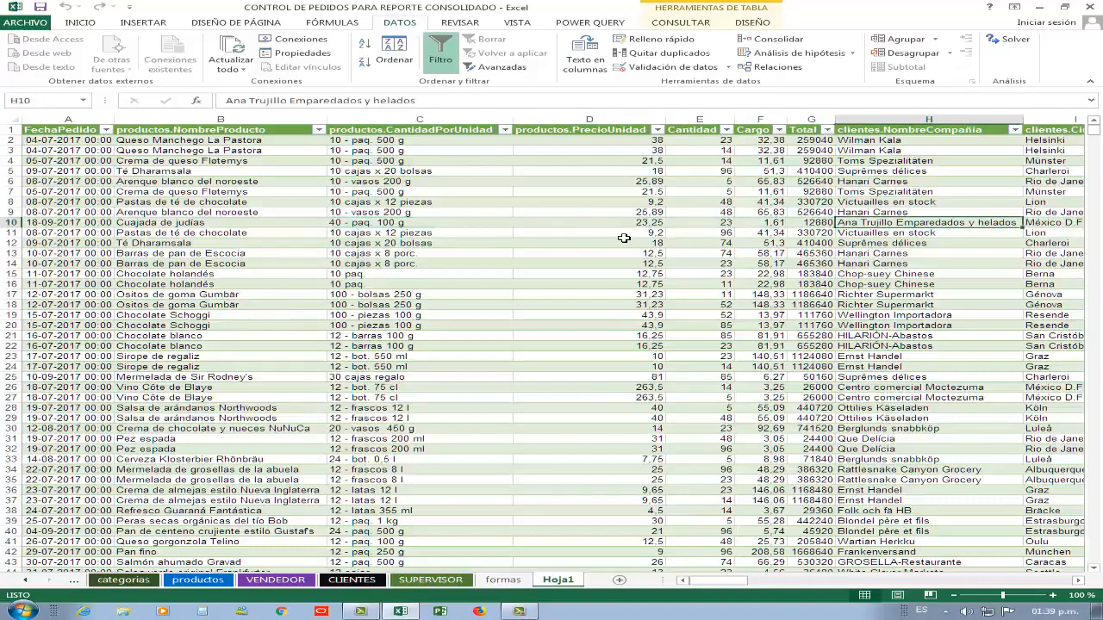
key(Right)
key(Right)
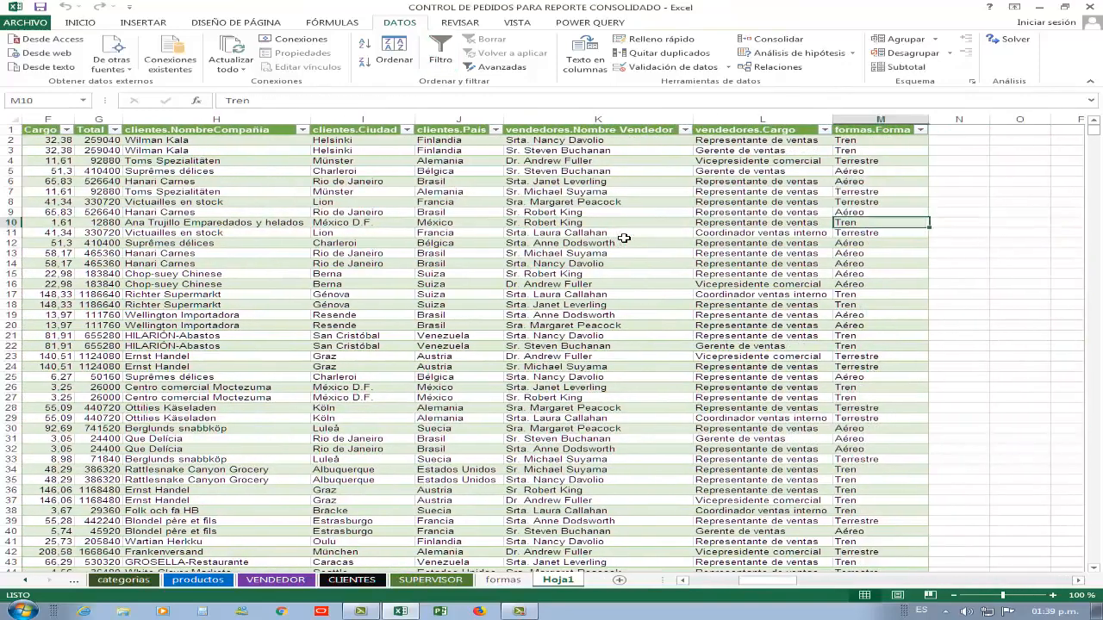
key(Left)
key(Left)
key(Left)
key(Left)
key(Left)
key(Left)
key(Left)
key(Left)
key(Left)
key(Left)
key(Left)
key(Left)
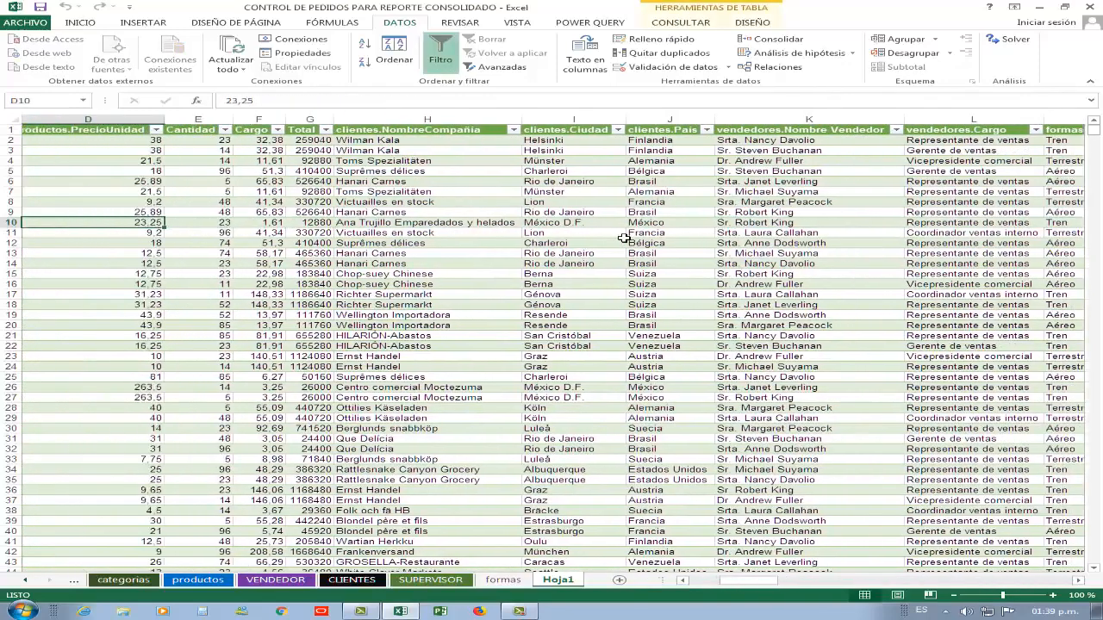
key(Right)
key(Right)
key(Right)
key(Right)
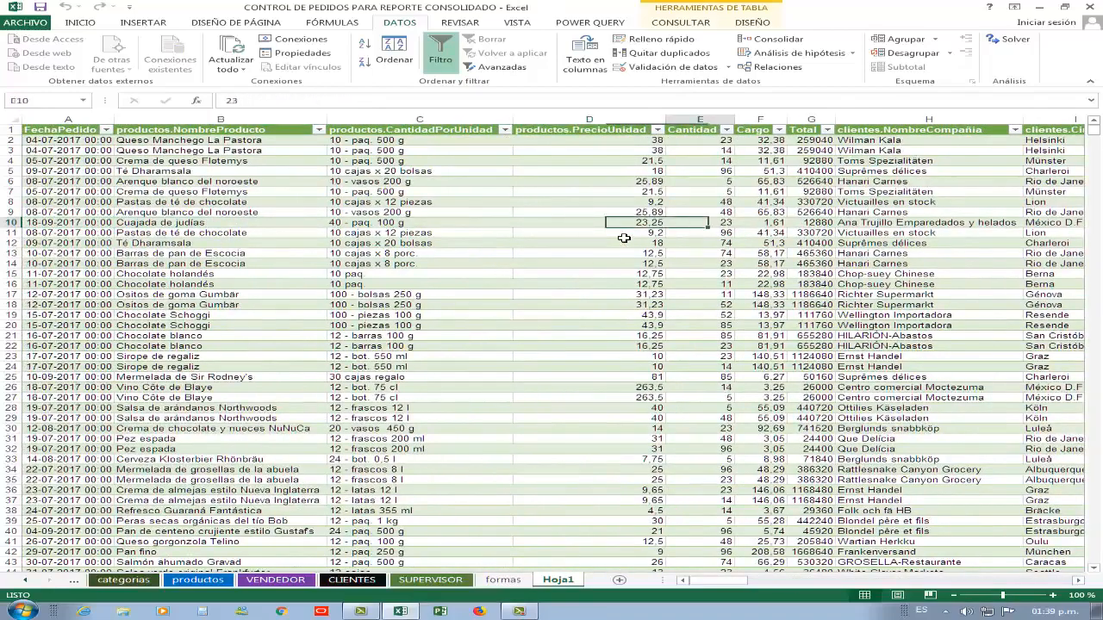
key(Left)
key(Left)
key(Left)
key(Left)
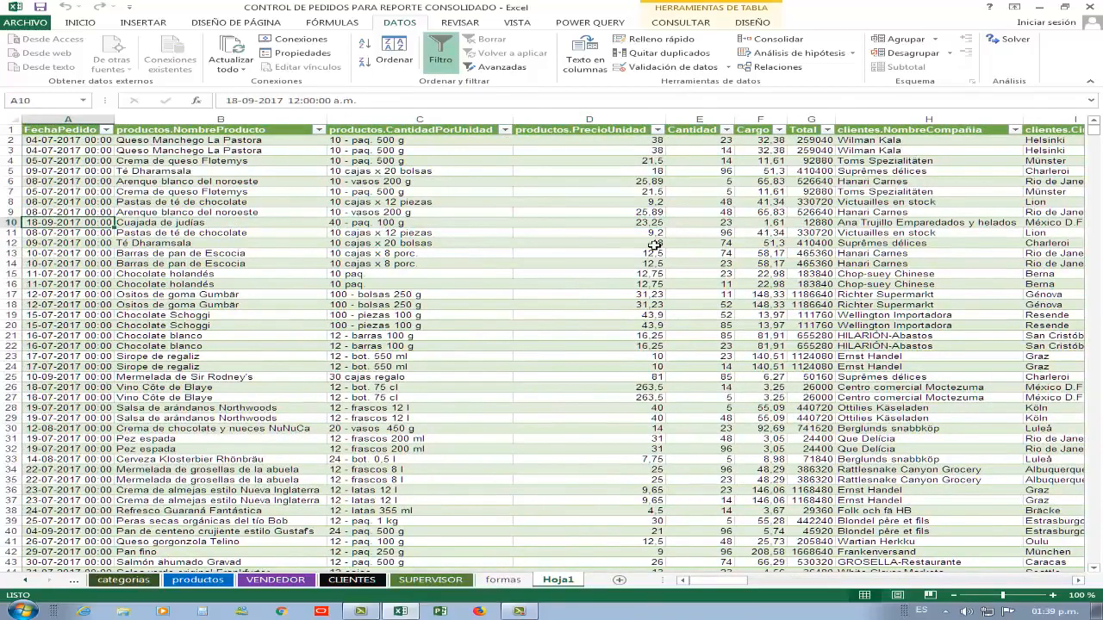
scroll(657, 245, down, 12)
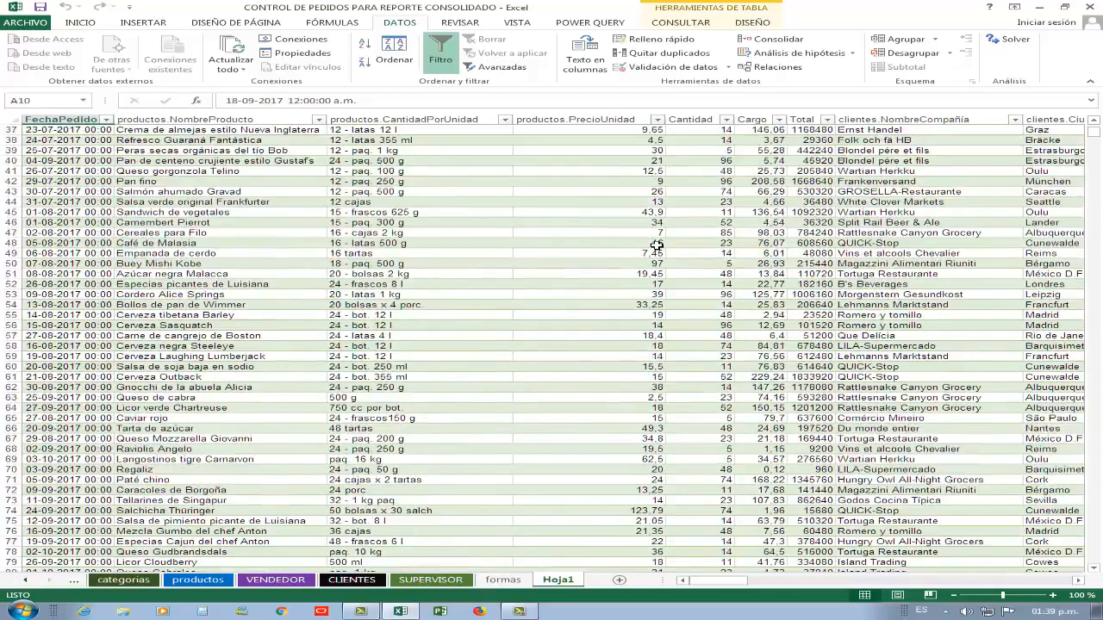
scroll(656, 245, up, 12)
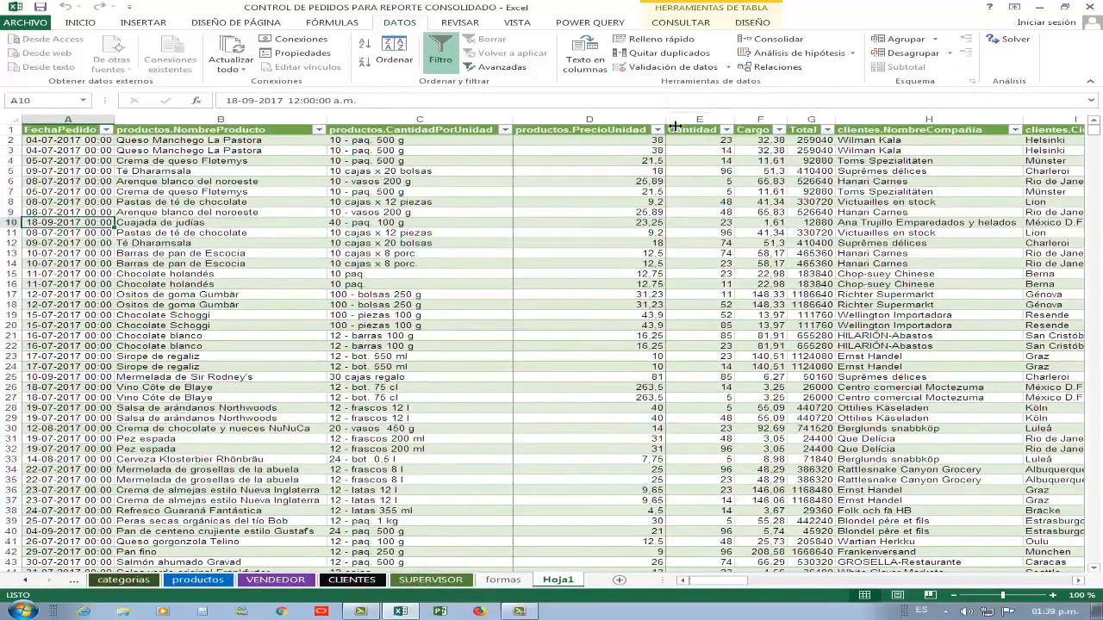
Narrow the productos.PrecioUnidad column again and display the design options of the report table.
drag(675, 125, 591, 126)
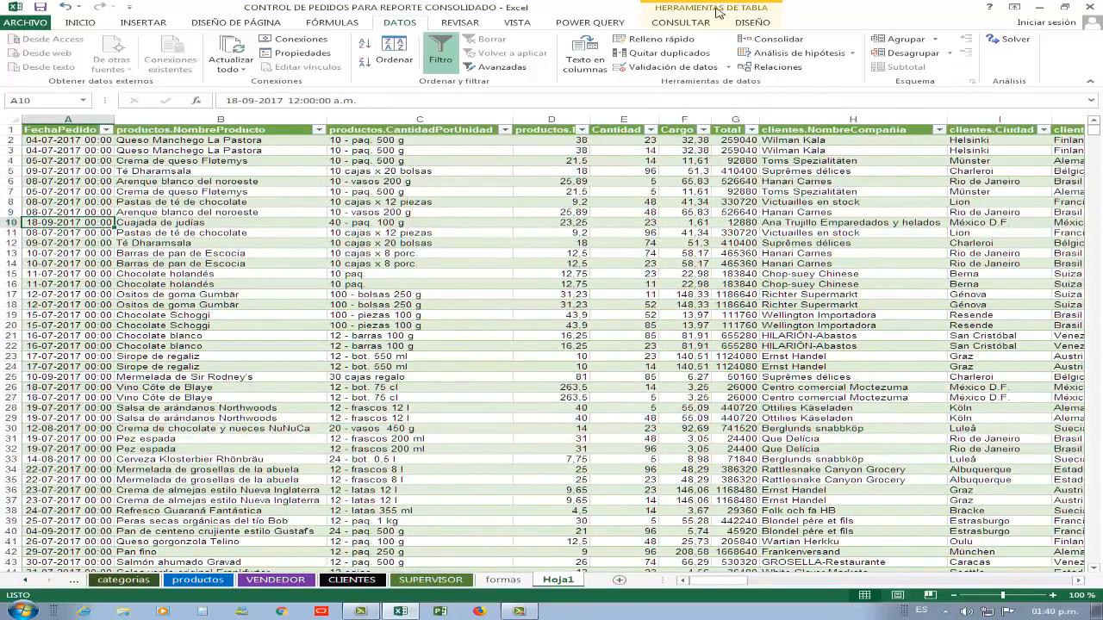
click(716, 12)
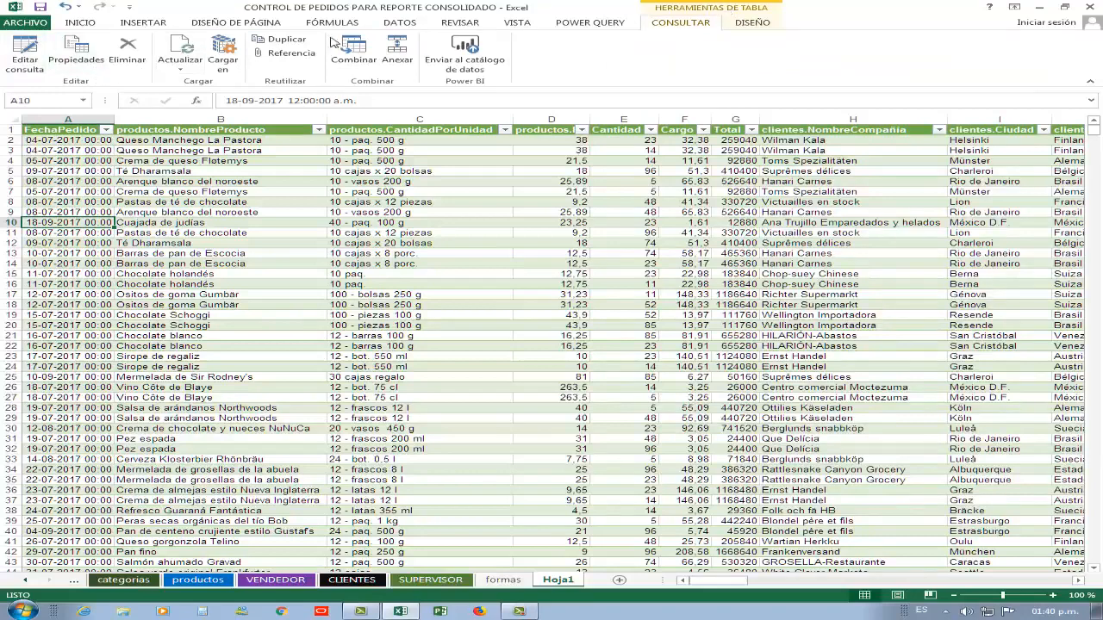
click(747, 24)
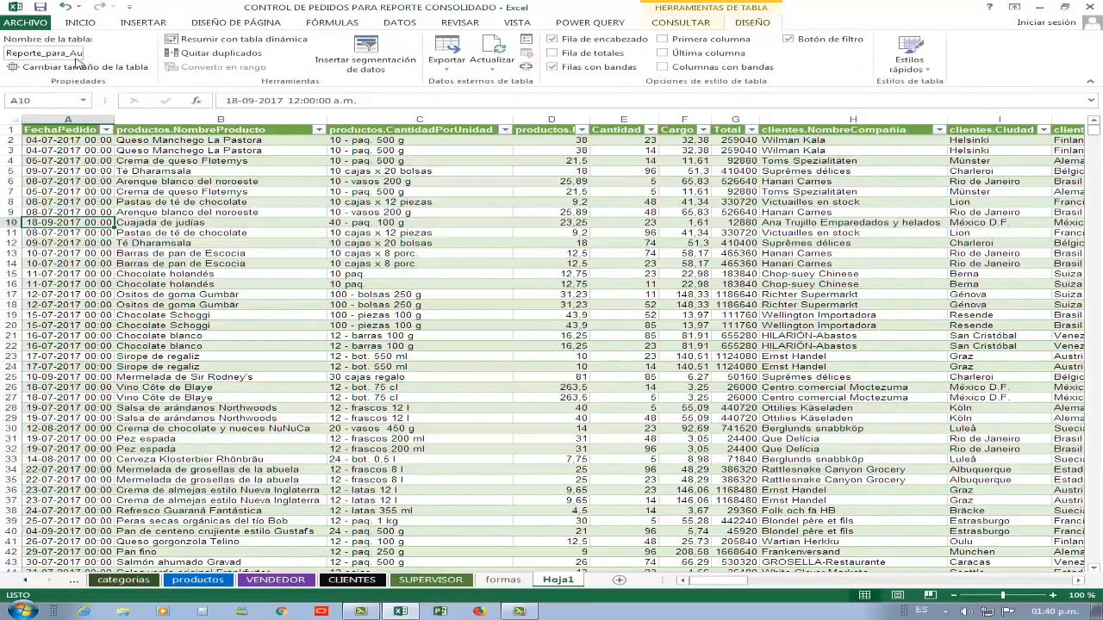
Create a pivot table from the Reporte_para_Auditoria table on a new worksheet.
click(531, 206)
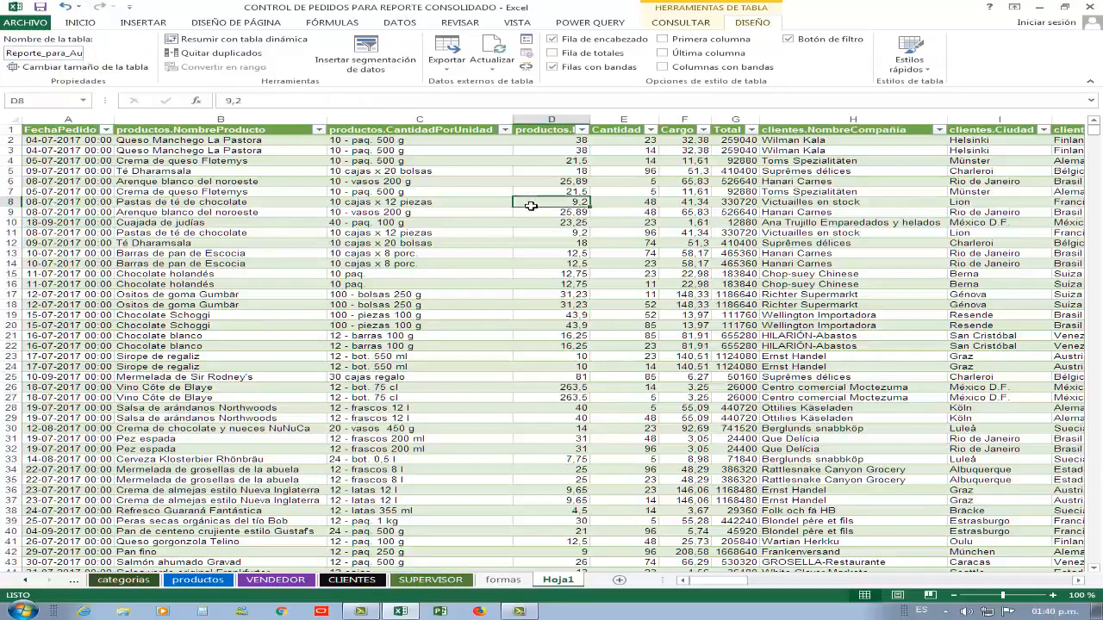
key(Down)
key(Down)
key(Down)
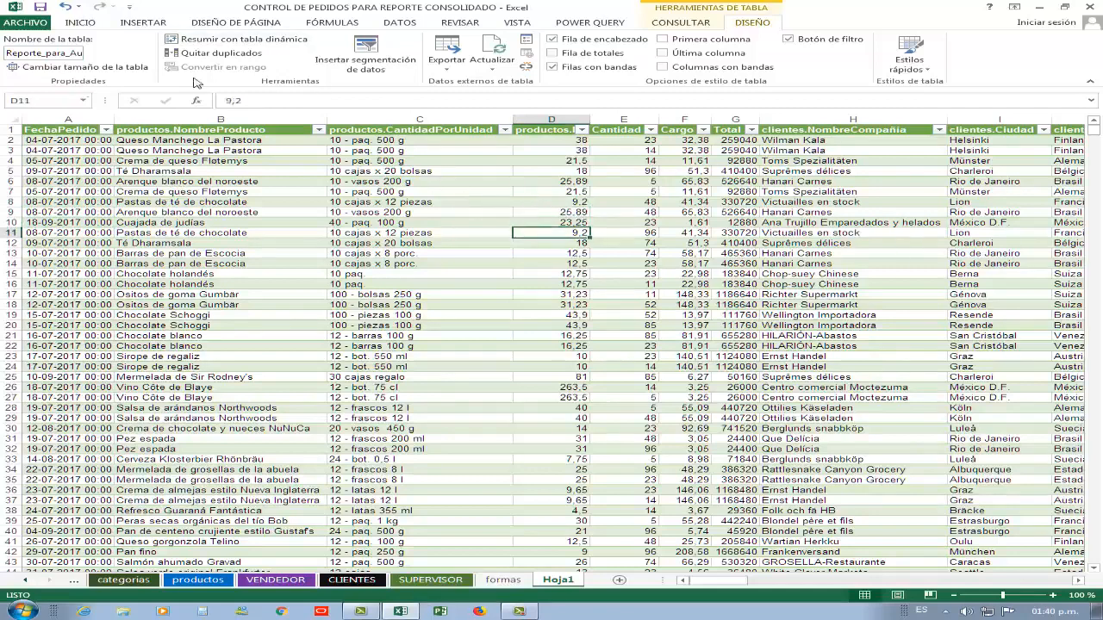
click(144, 22)
click(26, 54)
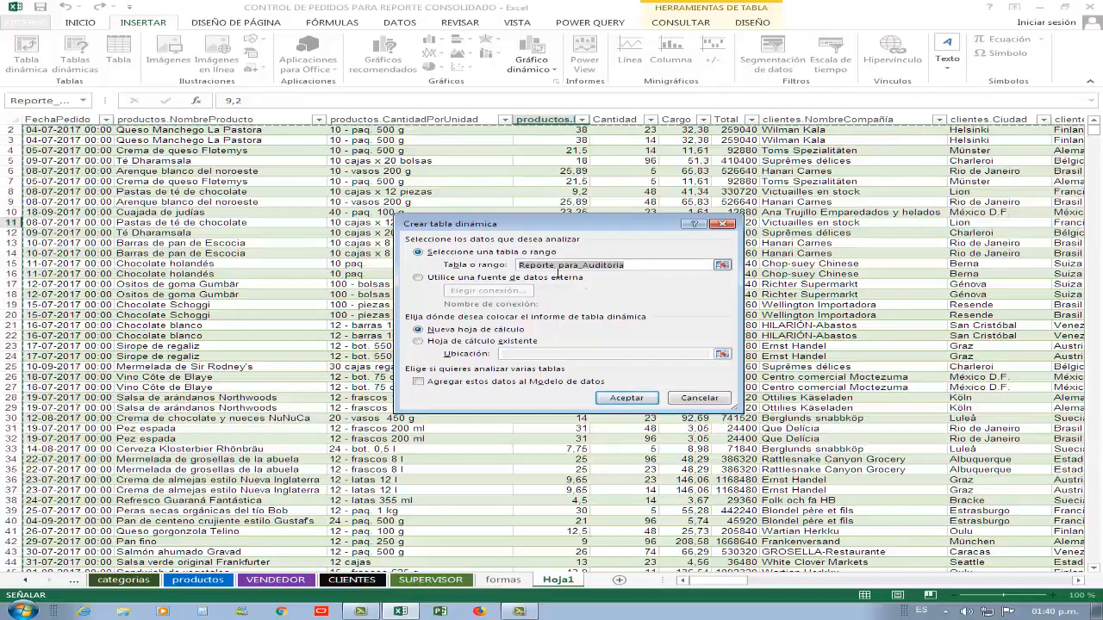
click(614, 399)
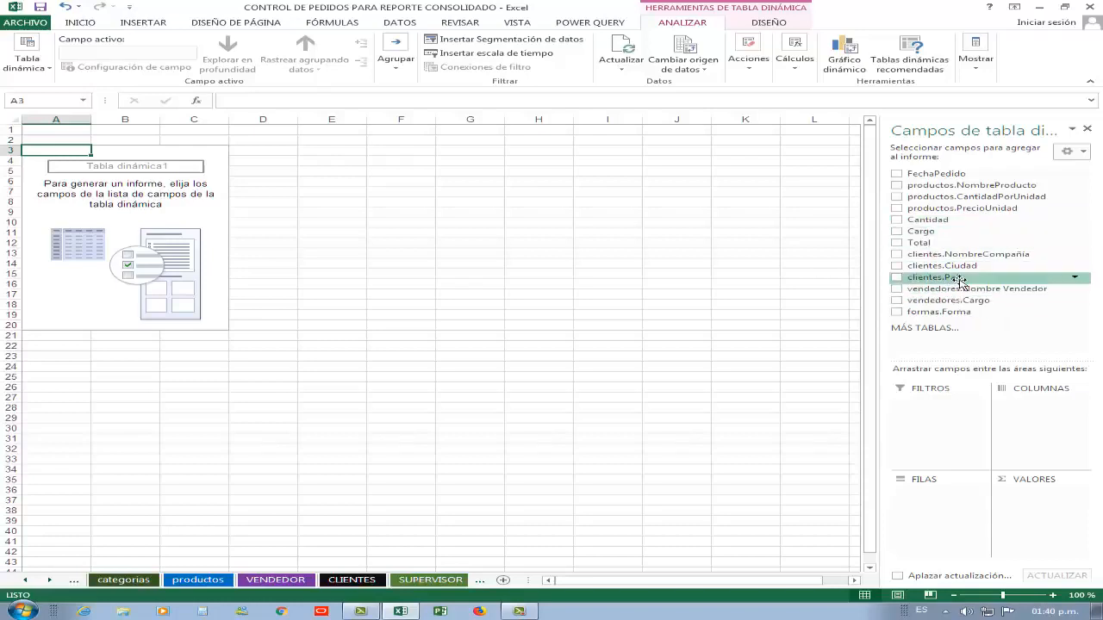
Lay out the pivot table with clientes.País as rows, vendedores.Nombre Vendedor as columns and the sum of Total as values.
drag(960, 281, 954, 510)
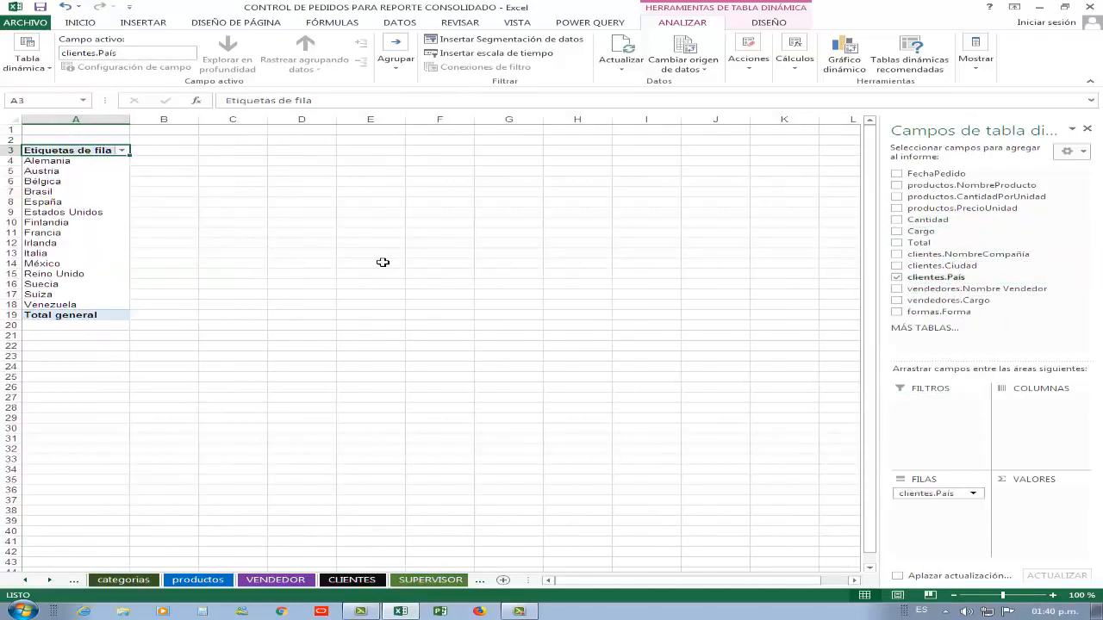
scroll(388, 265, up, 3)
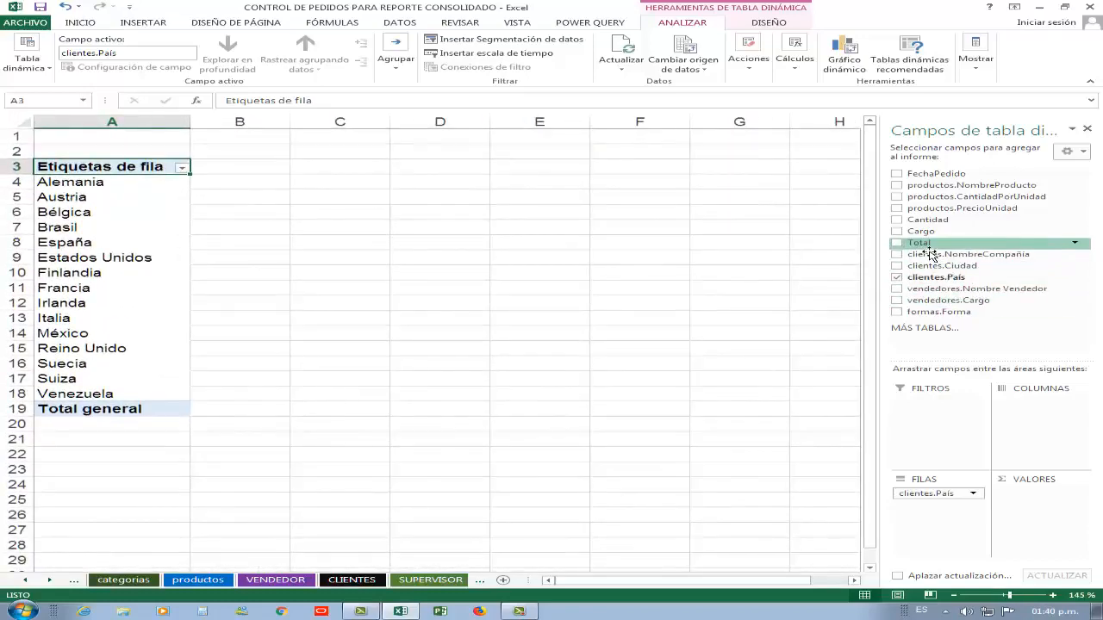
drag(928, 248, 1047, 508)
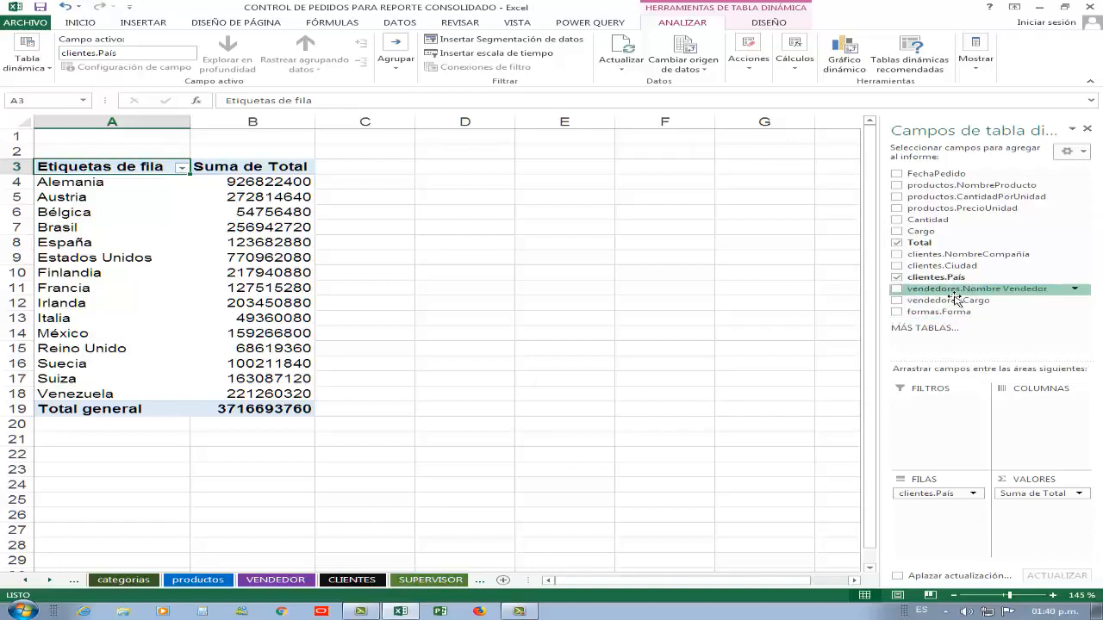
drag(935, 296, 1041, 402)
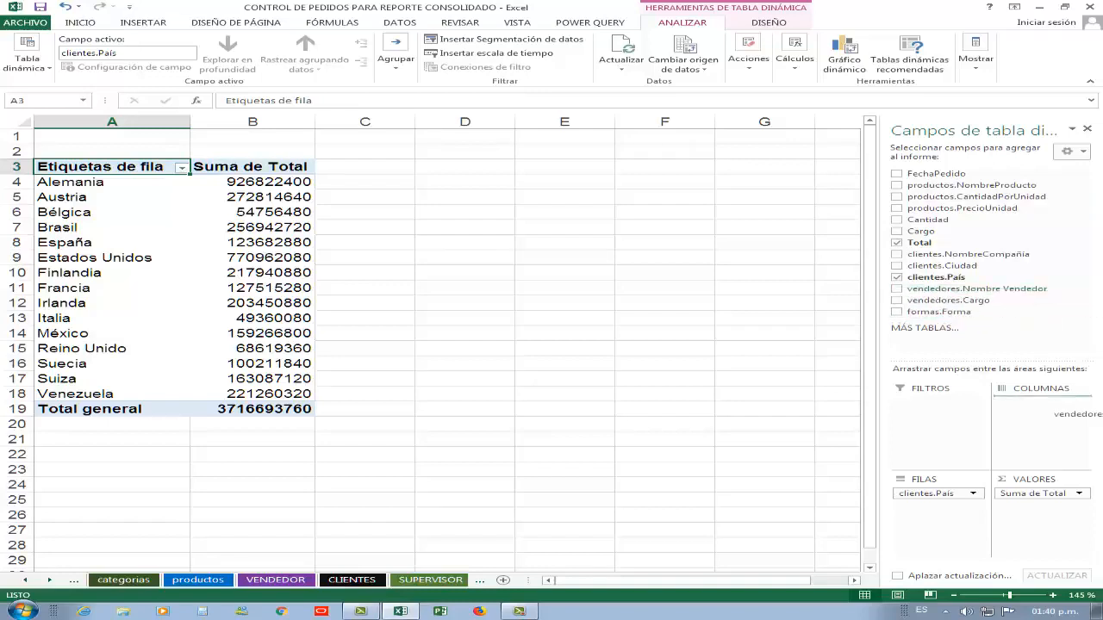
scroll(513, 249, down, 3)
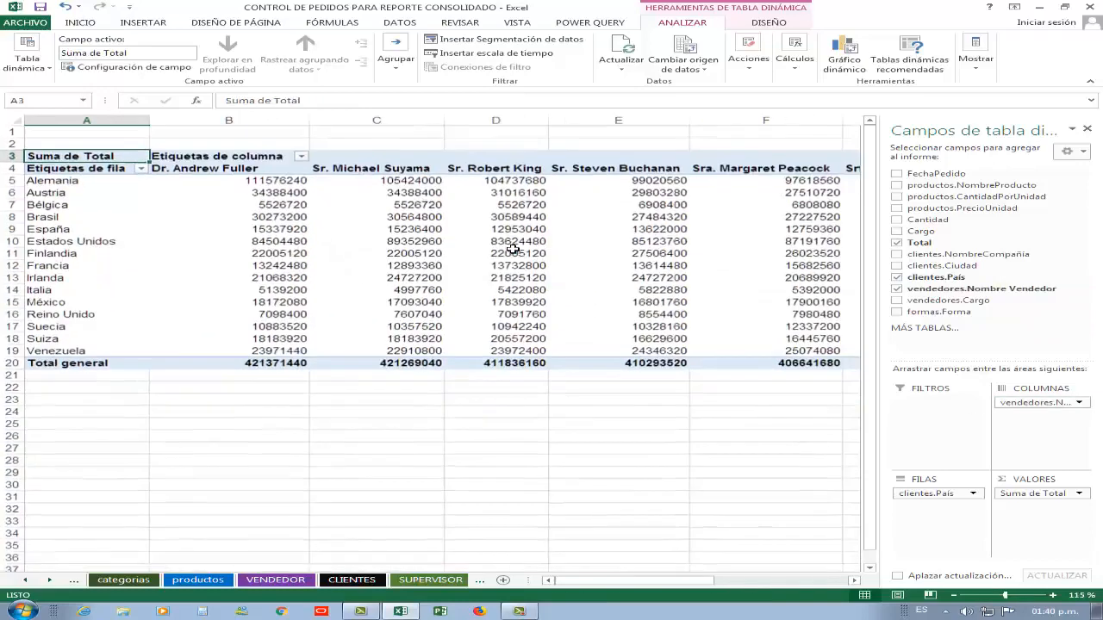
Apply the Contabilidad number format in Bs. to the entire pivot table sheet.
click(278, 194)
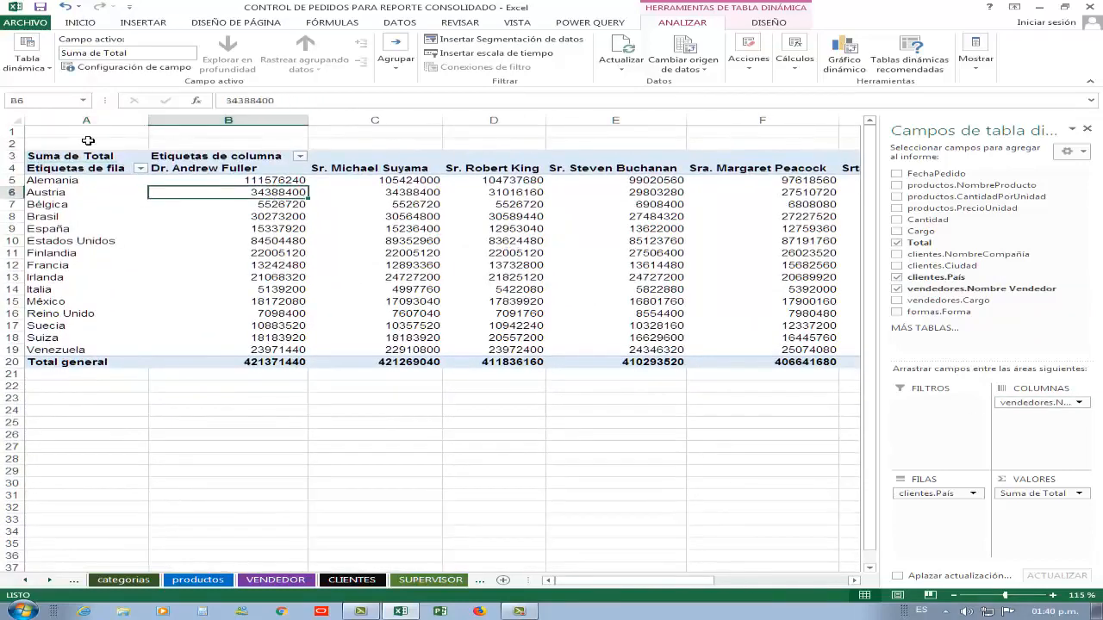
click(14, 123)
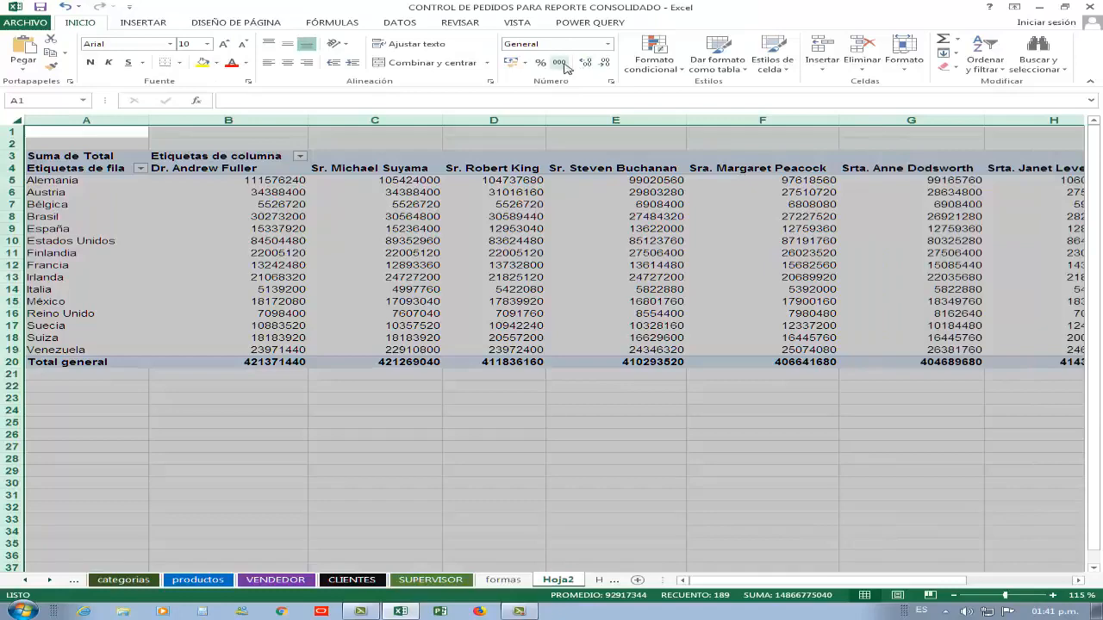
click(512, 63)
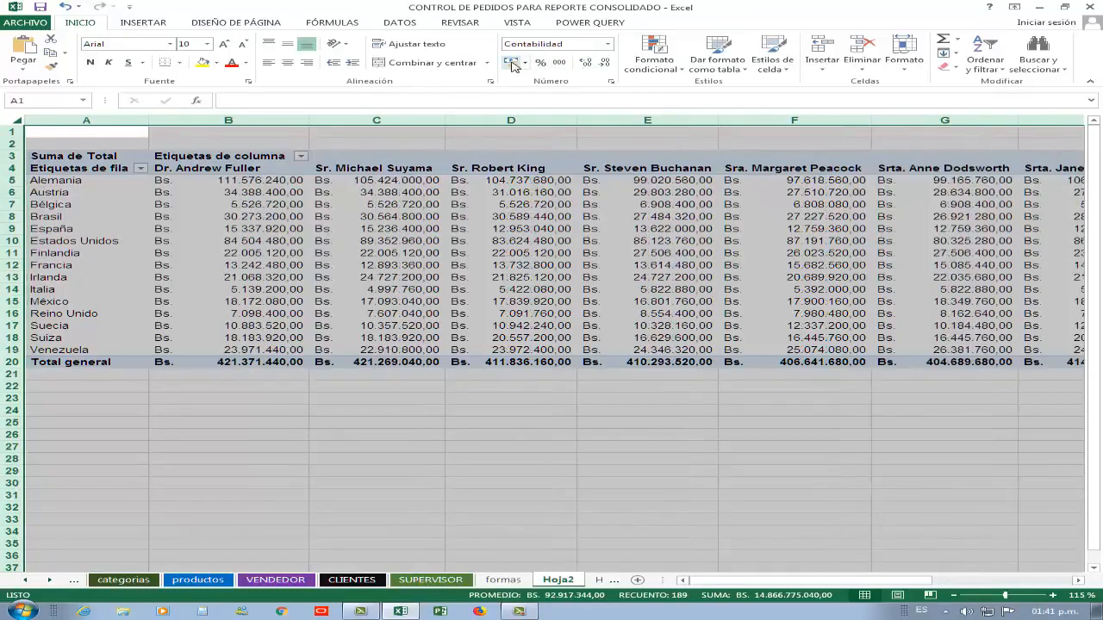
click(517, 205)
Look over the formatted totals across the vendor columns and display the pivot table's analysis tools.
scroll(566, 218, down, 2)
scroll(566, 218, up, 2)
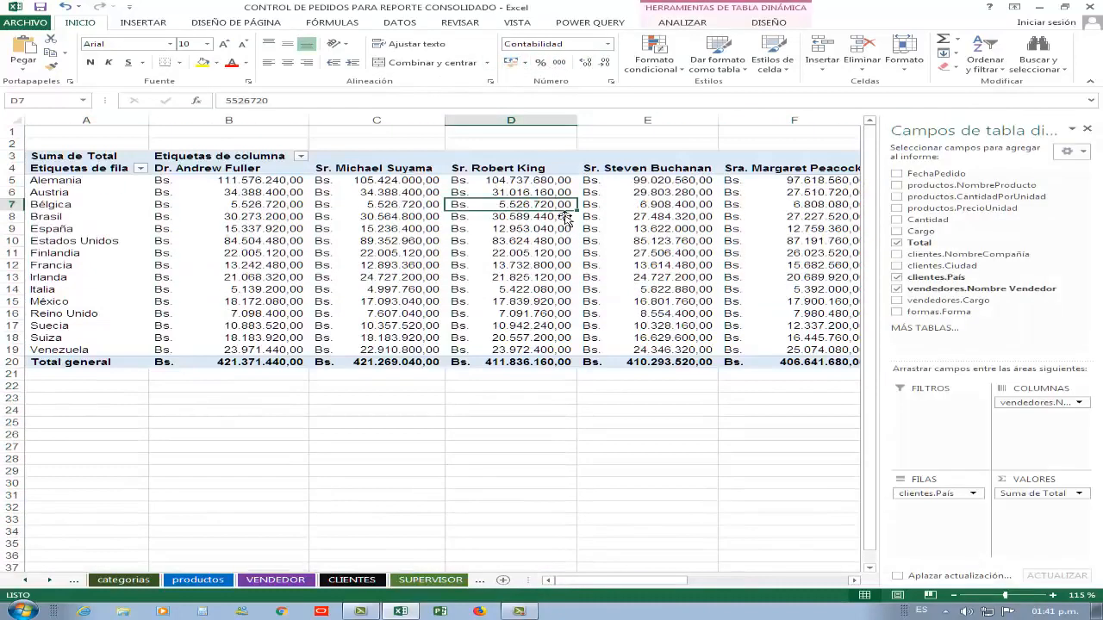
ctrl+scroll(561, 215, down, 2)
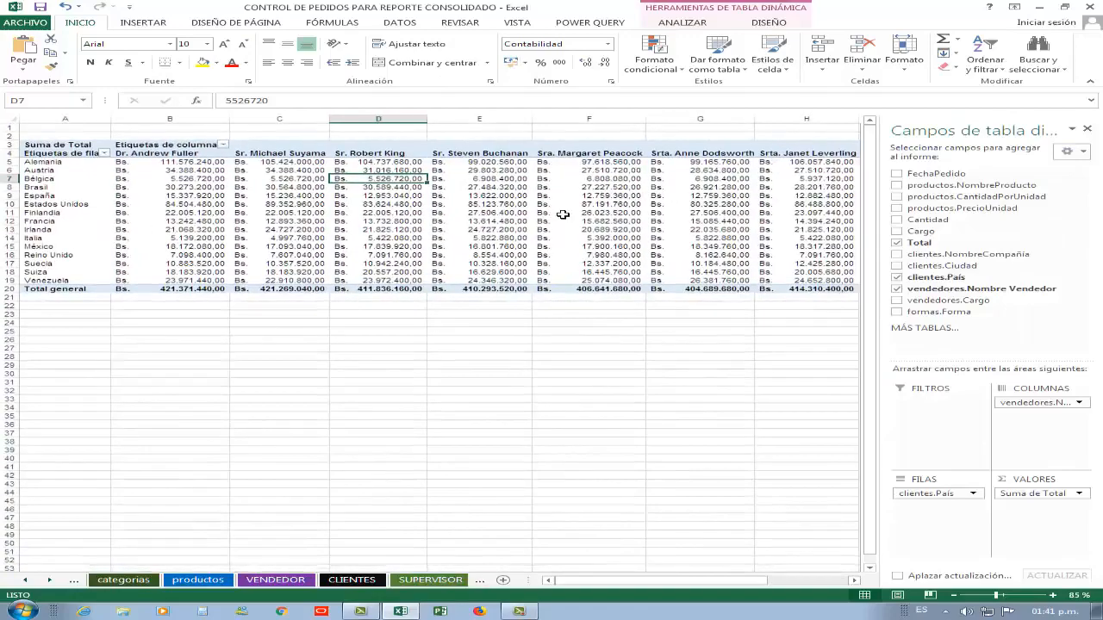
ctrl+scroll(562, 214, up, 2)
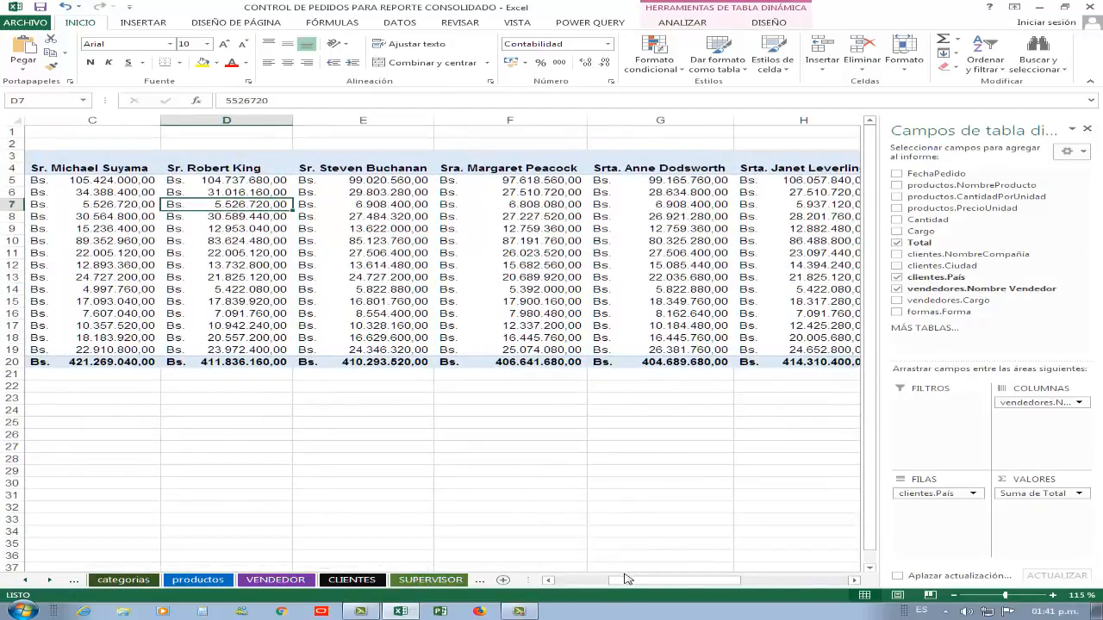
drag(627, 579, 459, 564)
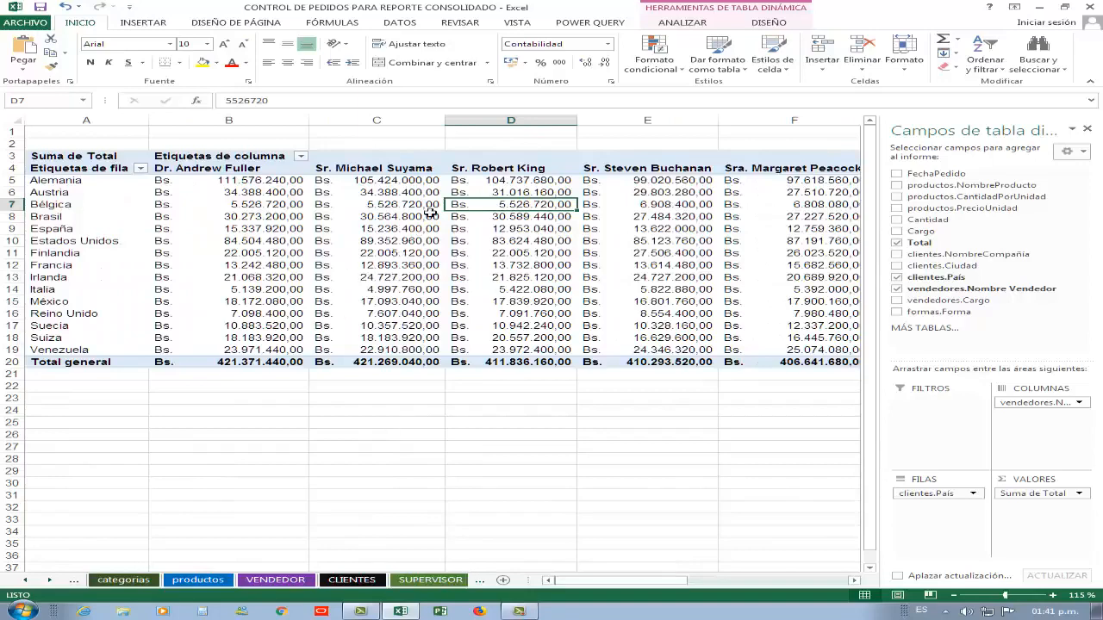
click(769, 22)
click(680, 22)
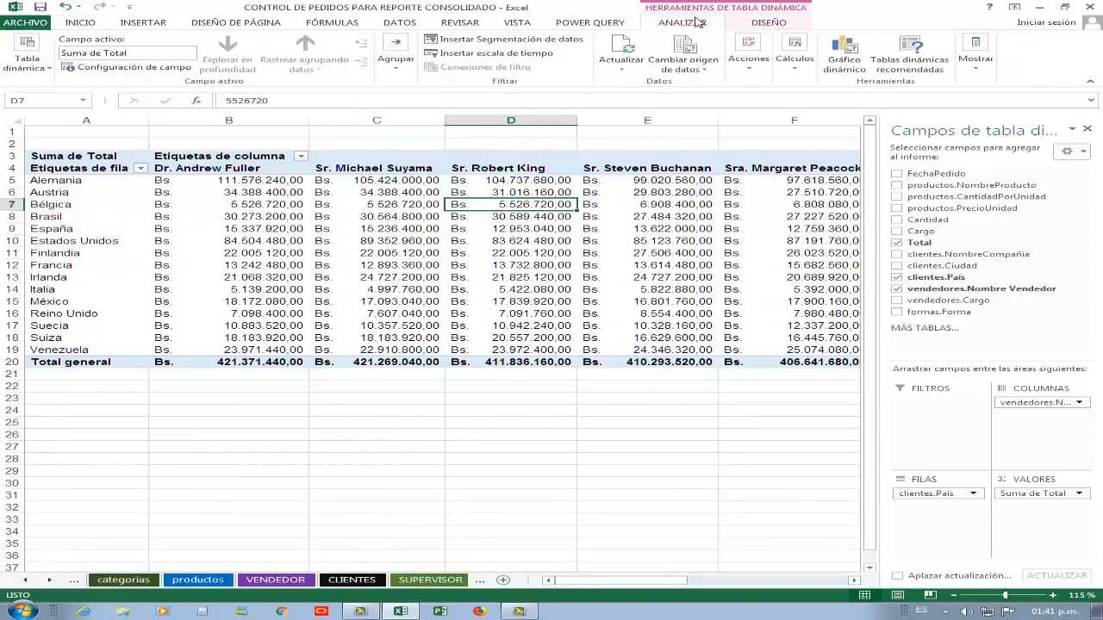
Insert a clustered column (Columna agrupada) pivot chart and place it directly below the pivot table, starting at column A.
click(844, 54)
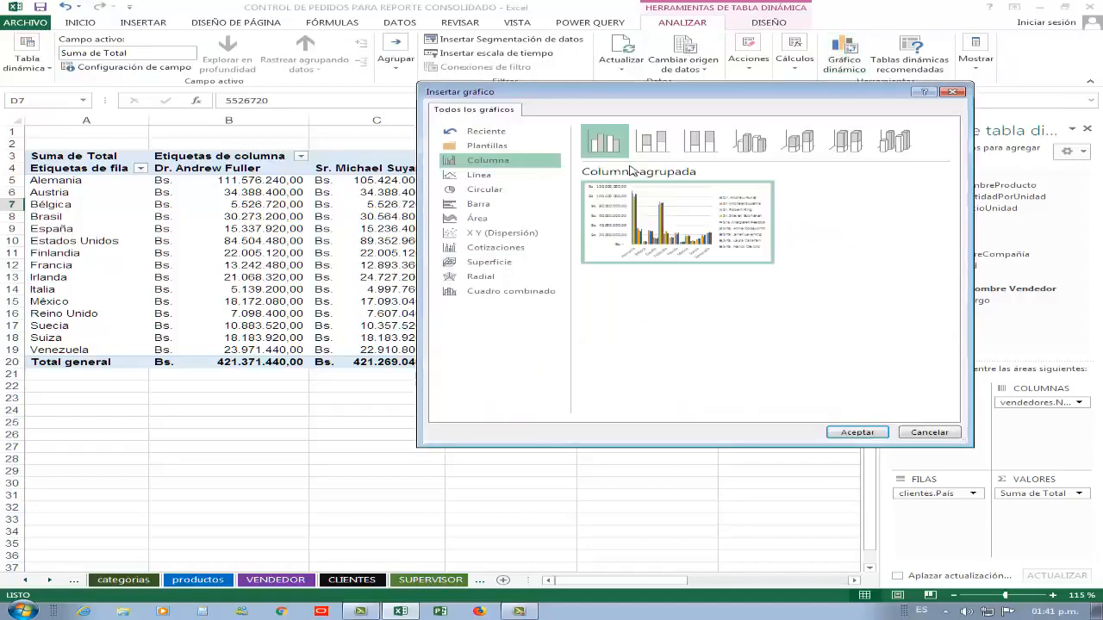
mouse_move(710, 214)
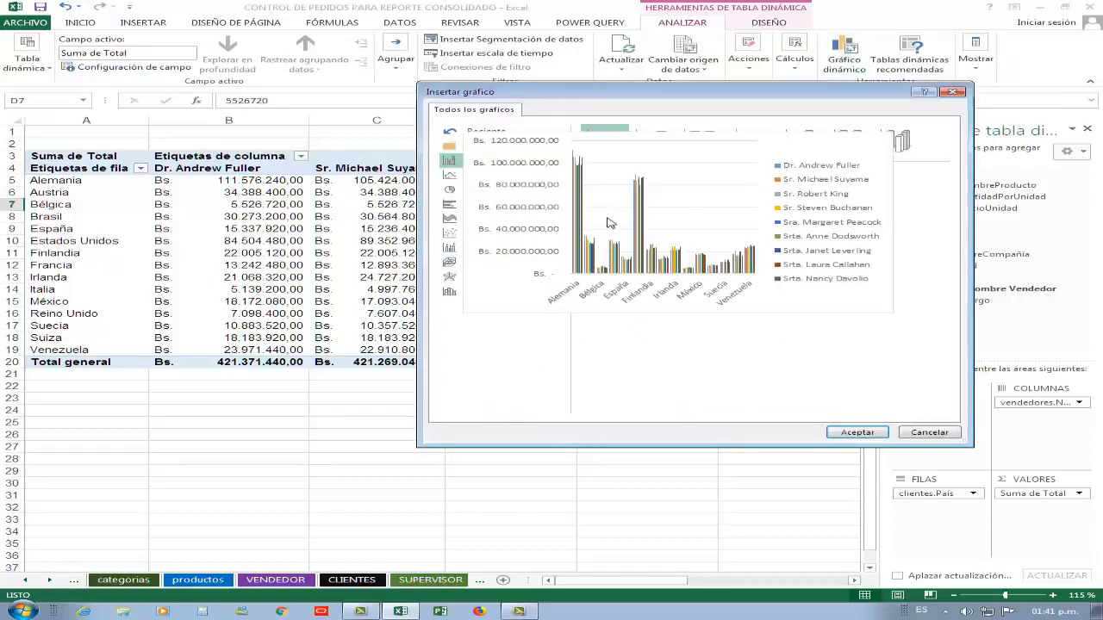
click(858, 432)
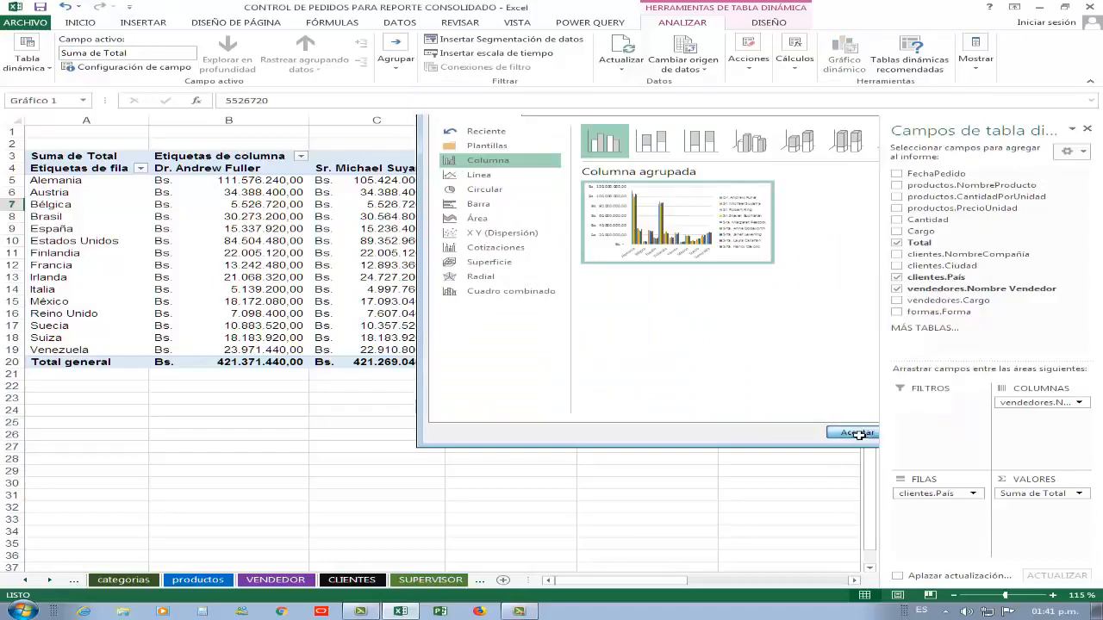
drag(399, 259, 218, 376)
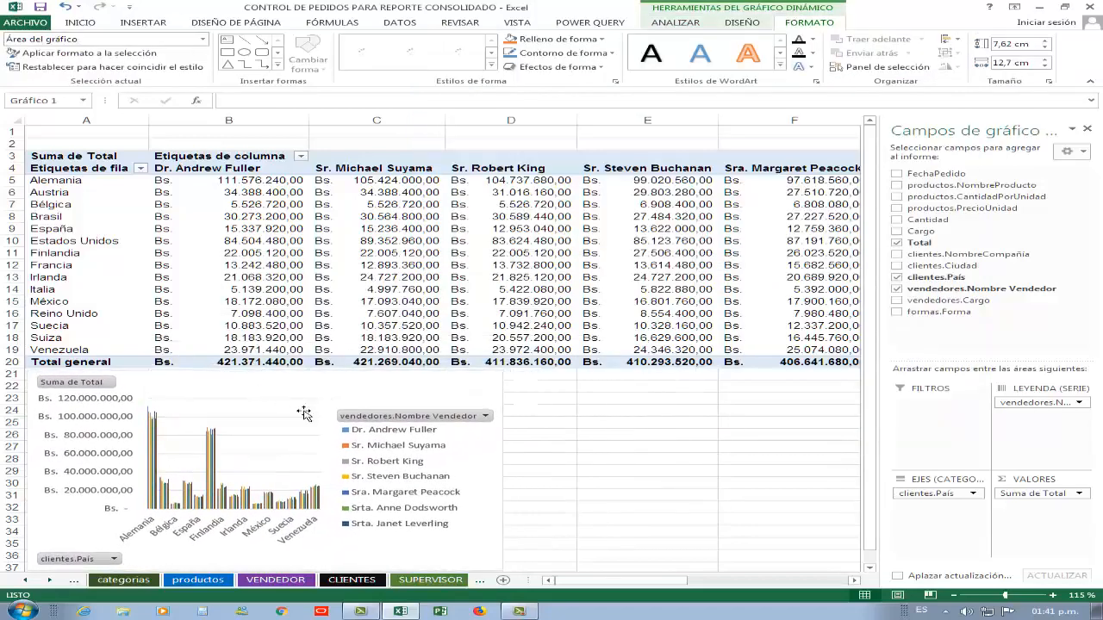
Hide all field buttons on the pivot chart and close the chart's field list.
right_click(348, 417)
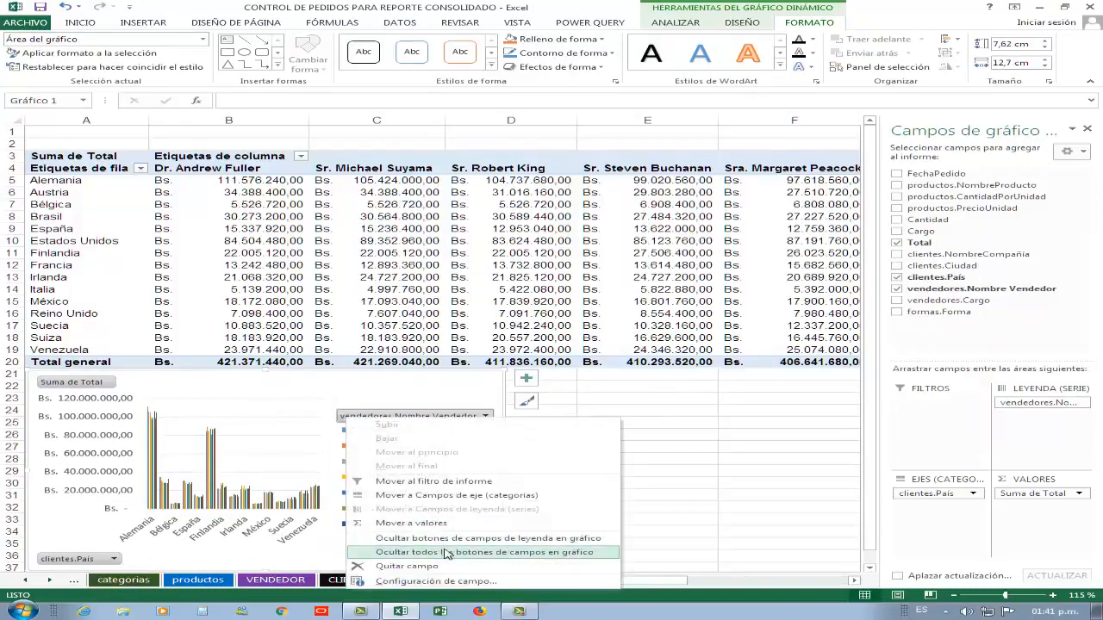
click(482, 552)
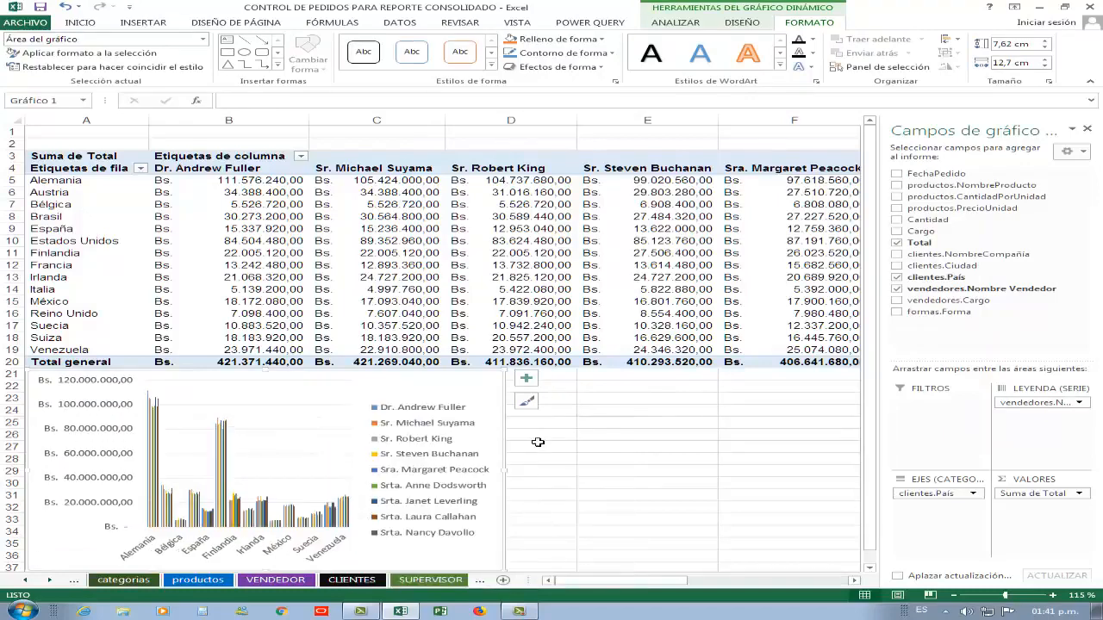
click(1087, 128)
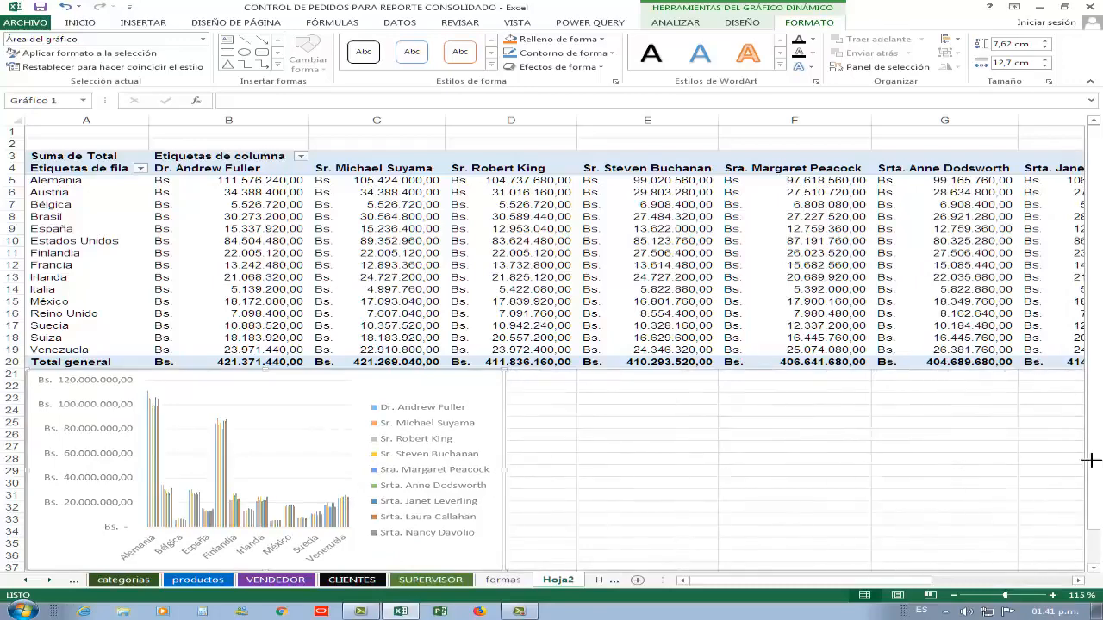
Resize the pivot chart to about 41 cm wide and 7.2 cm high so it spans the pivot table's columns A to K.
scroll(1089, 460, right, 6)
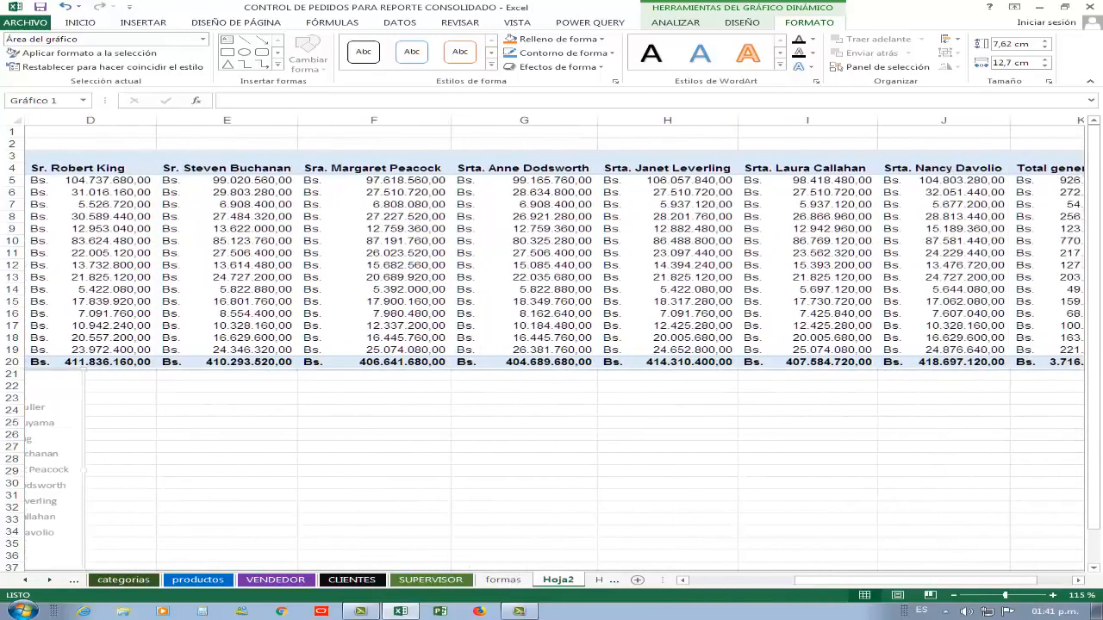
scroll(1091, 459, right, 4)
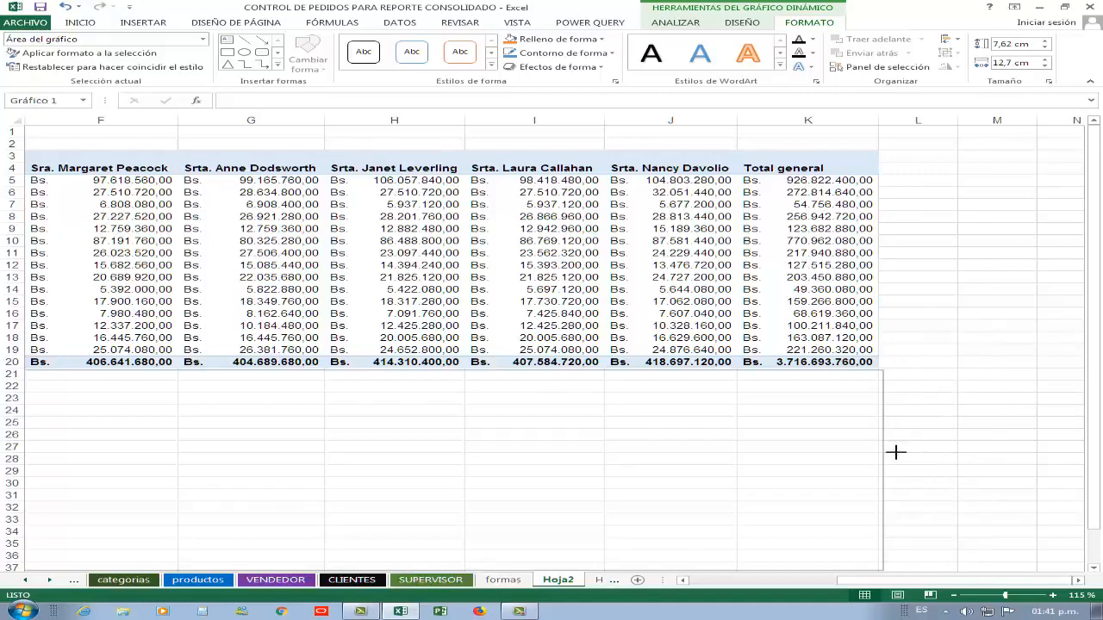
drag(895, 452, 894, 452)
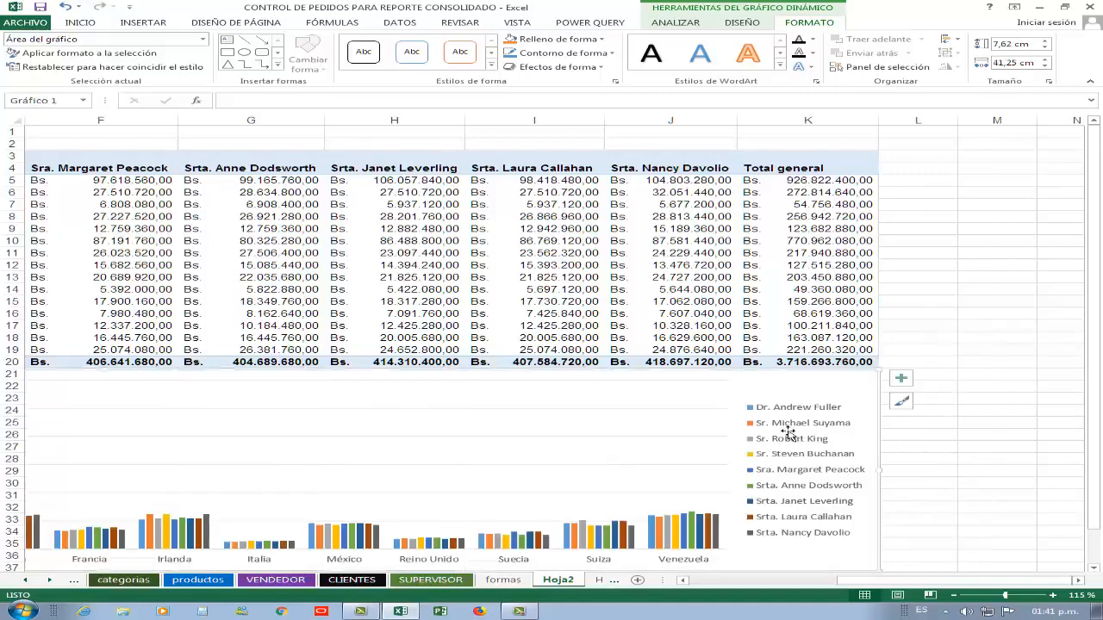
ctrl+scroll(472, 394, down, 2)
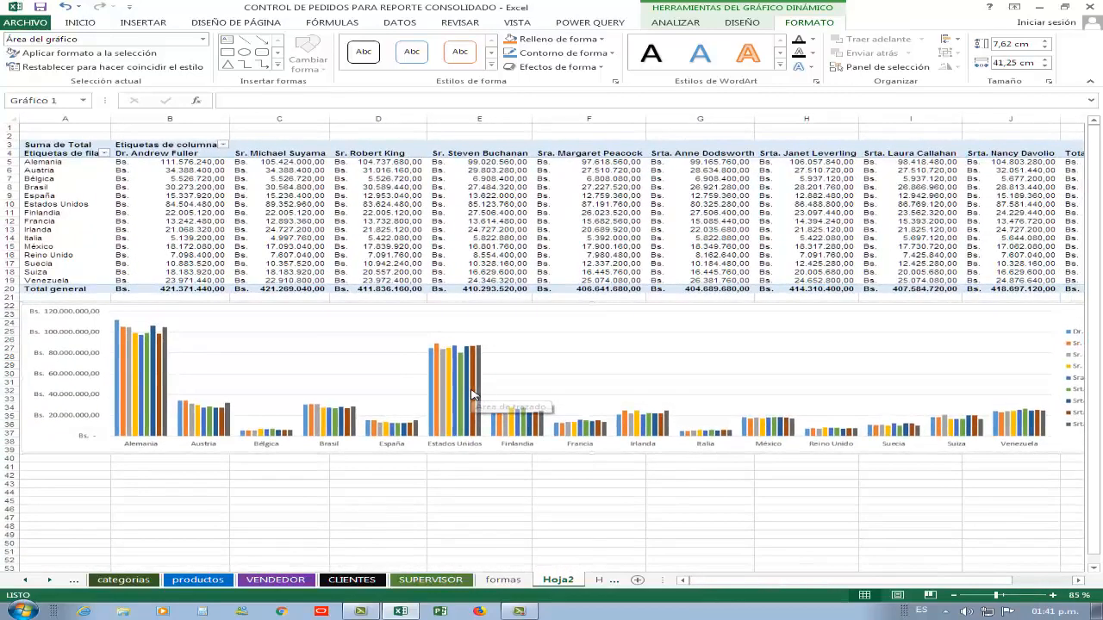
ctrl+scroll(472, 395, down, 1)
ctrl+scroll(484, 394, up, 1)
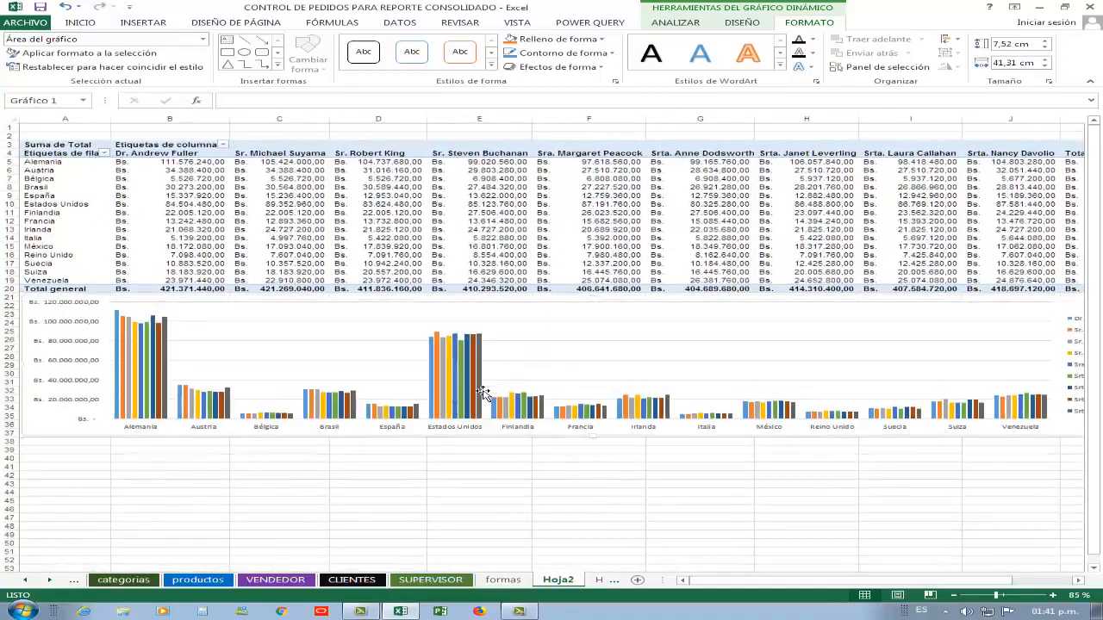
click(521, 502)
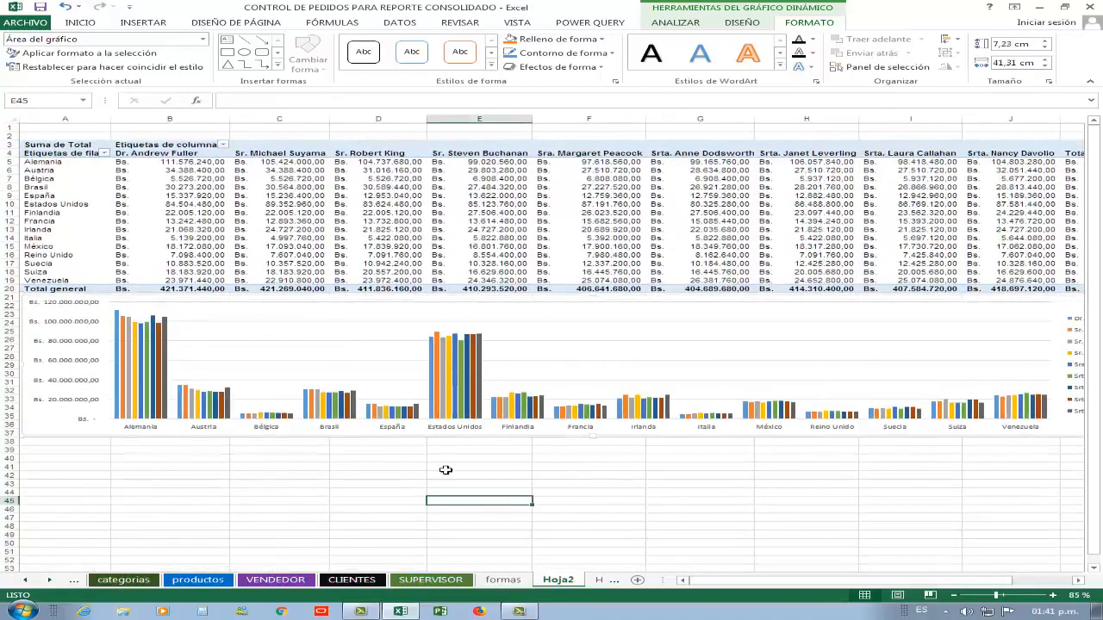